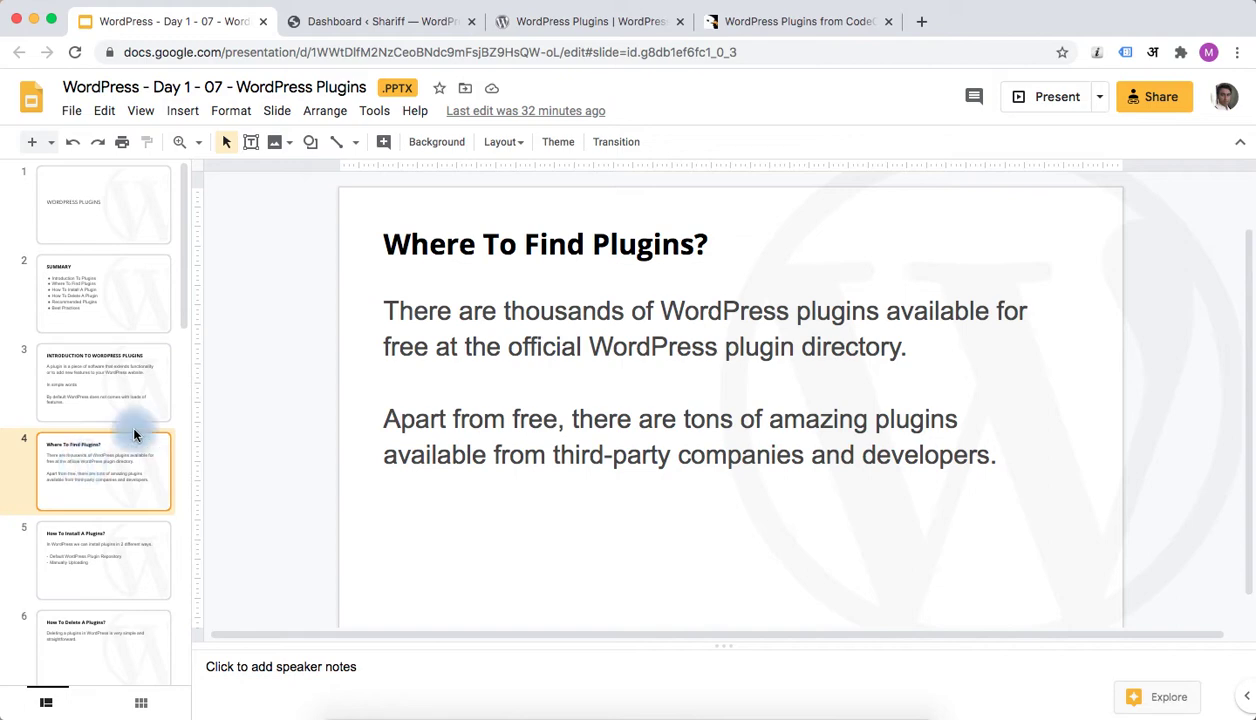
Switch to the WordPress admin site and look through the featured plugins on the Add Plugins page.
{"action": "left_click", "coordinate": [371, 27]}
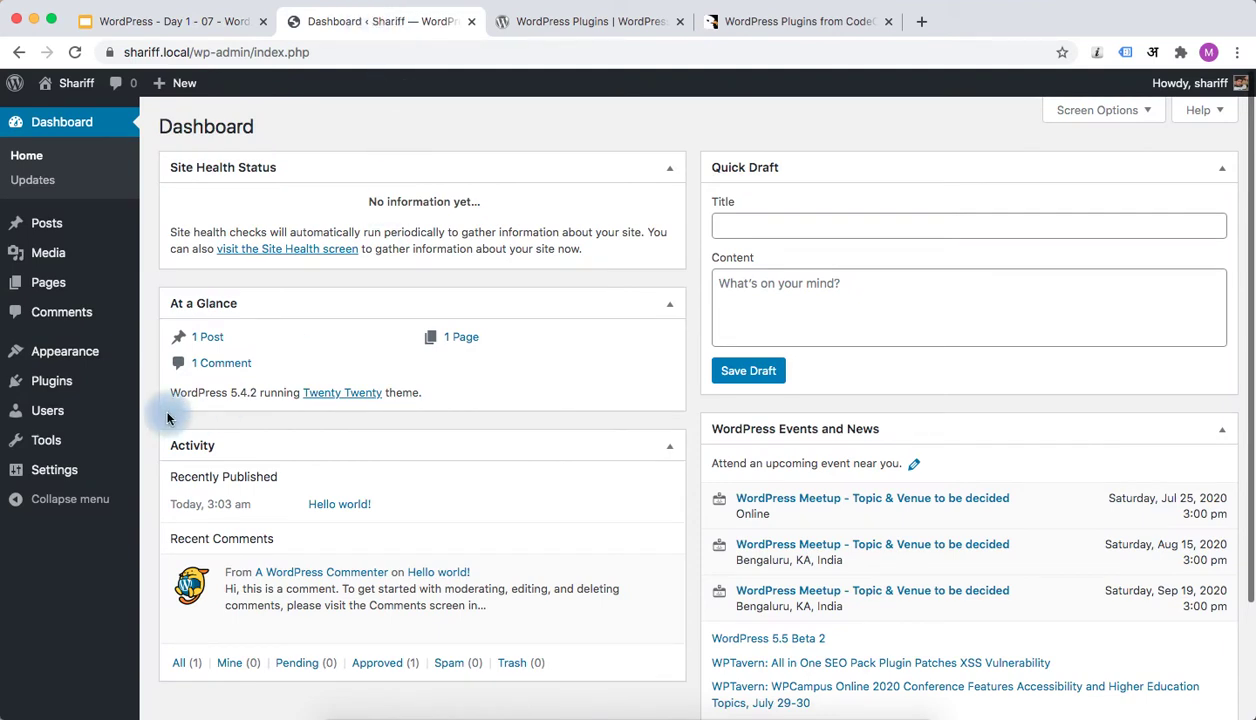
{"action": "left_click", "coordinate": [55, 382]}
{"action": "mouse_move", "coordinate": [56, 380]}
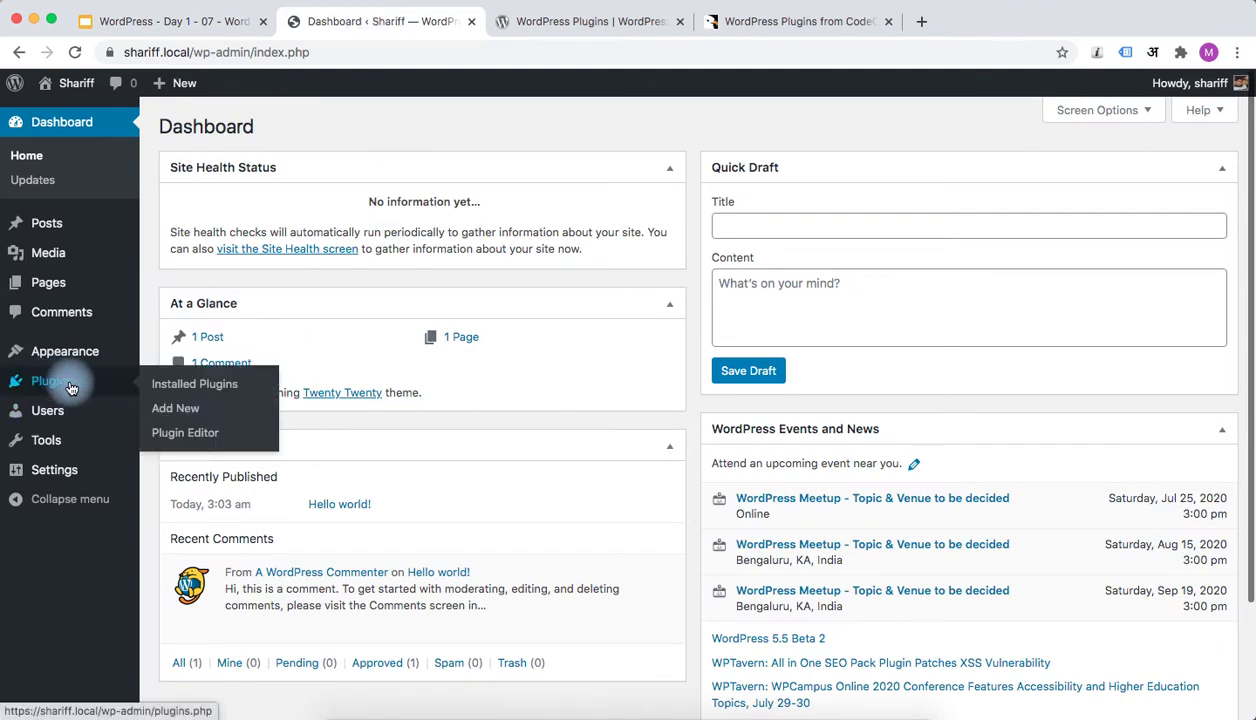
{"action": "left_click", "coordinate": [185, 410]}
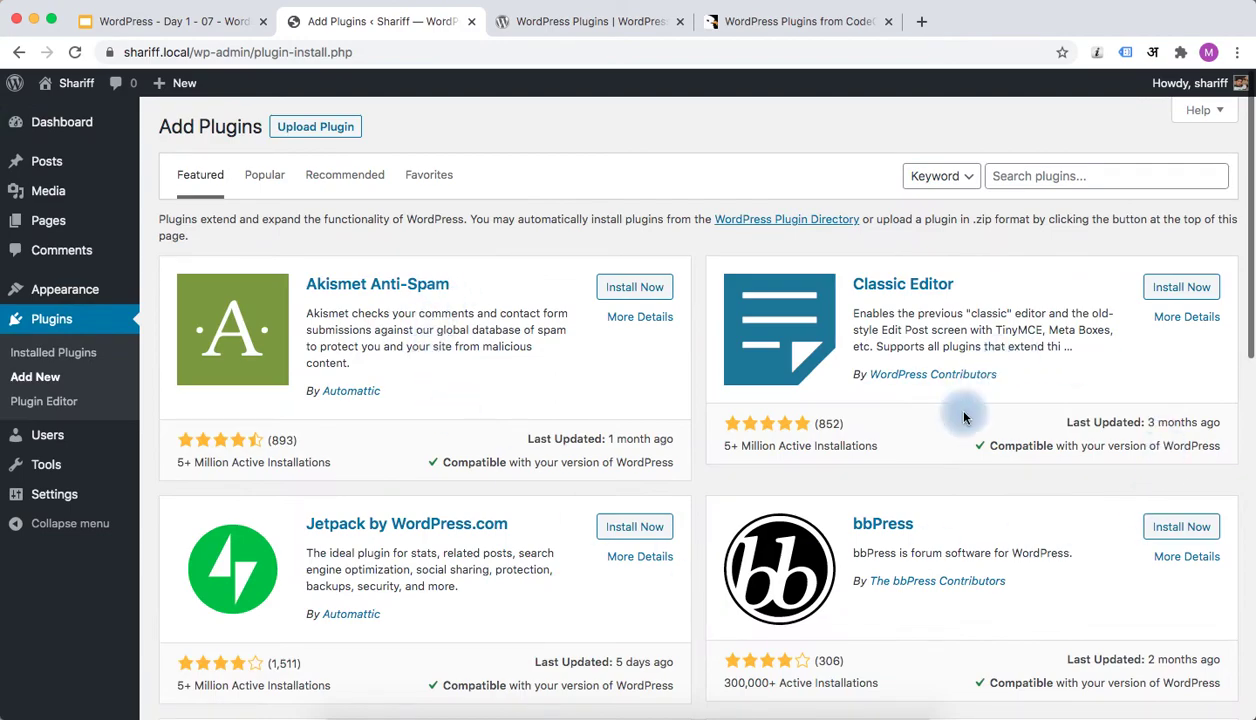
{"action": "scroll", "coordinate": [964, 417], "scroll_direction": "down", "scroll_amount": 10}
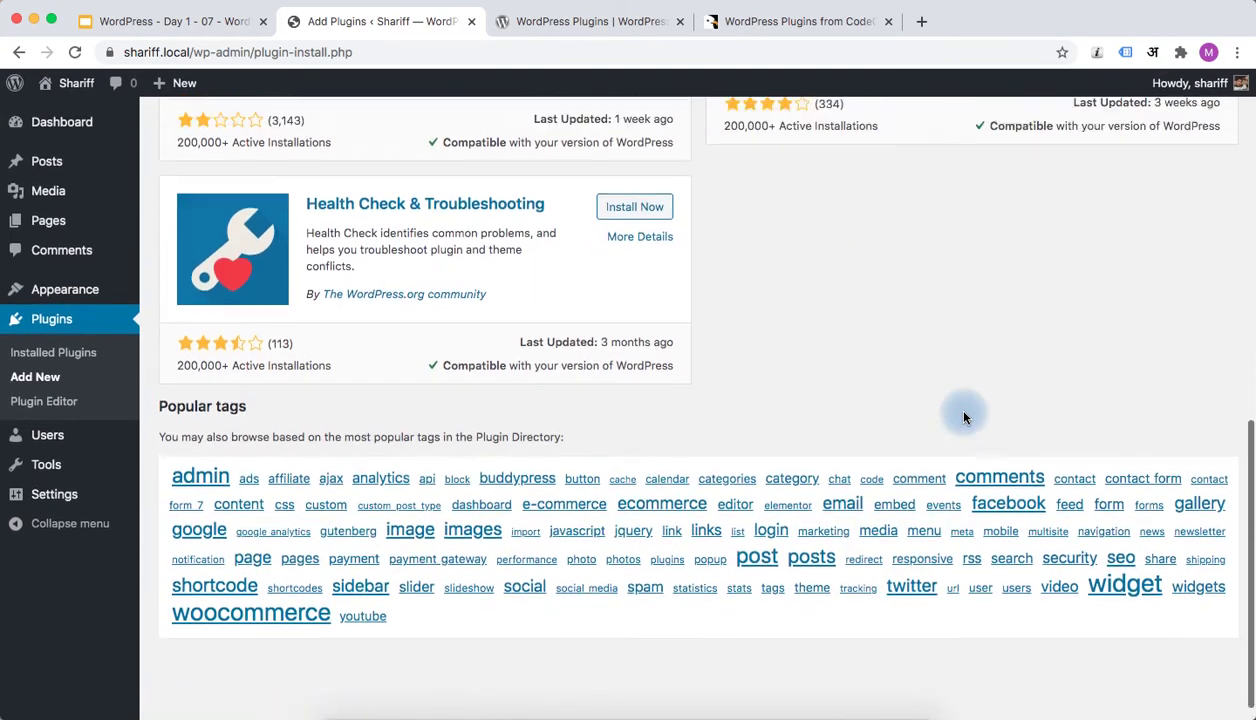
{"action": "scroll", "coordinate": [964, 417], "scroll_direction": "up", "scroll_amount": 15}
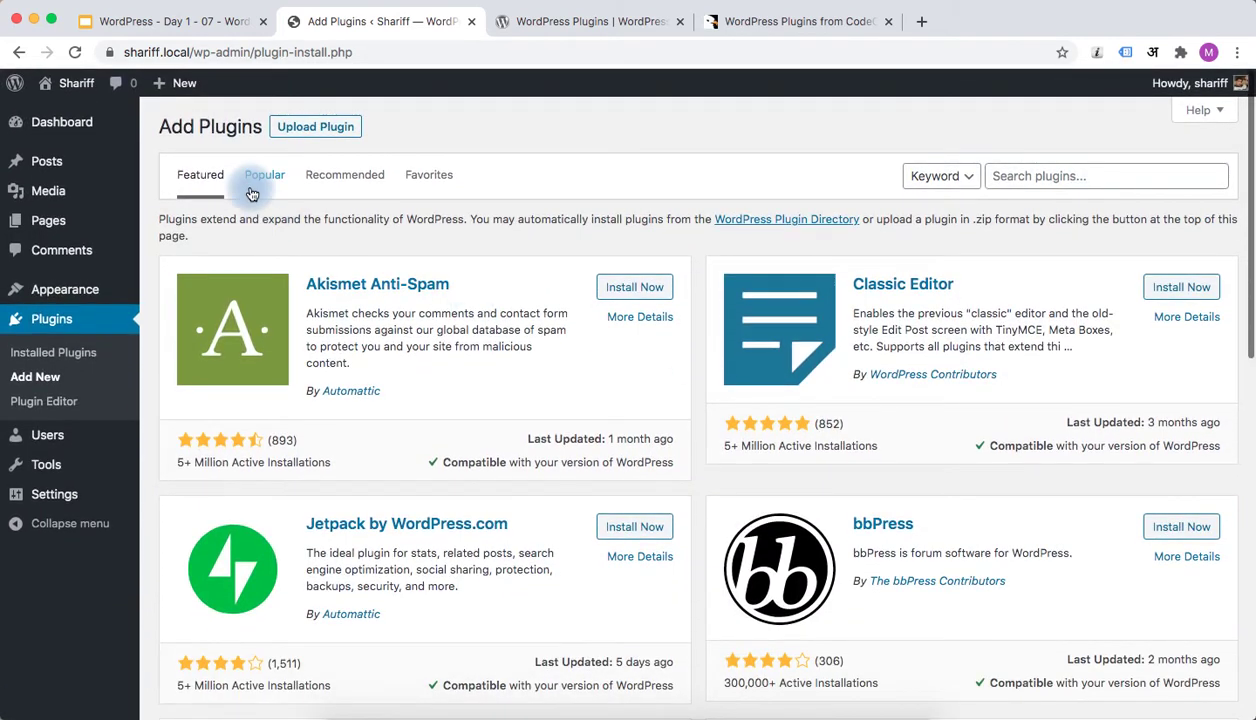
Browse the popular and recommended plugin lists on the Add Plugins page, including where plugins can be searched.
{"action": "left_click", "coordinate": [204, 203]}
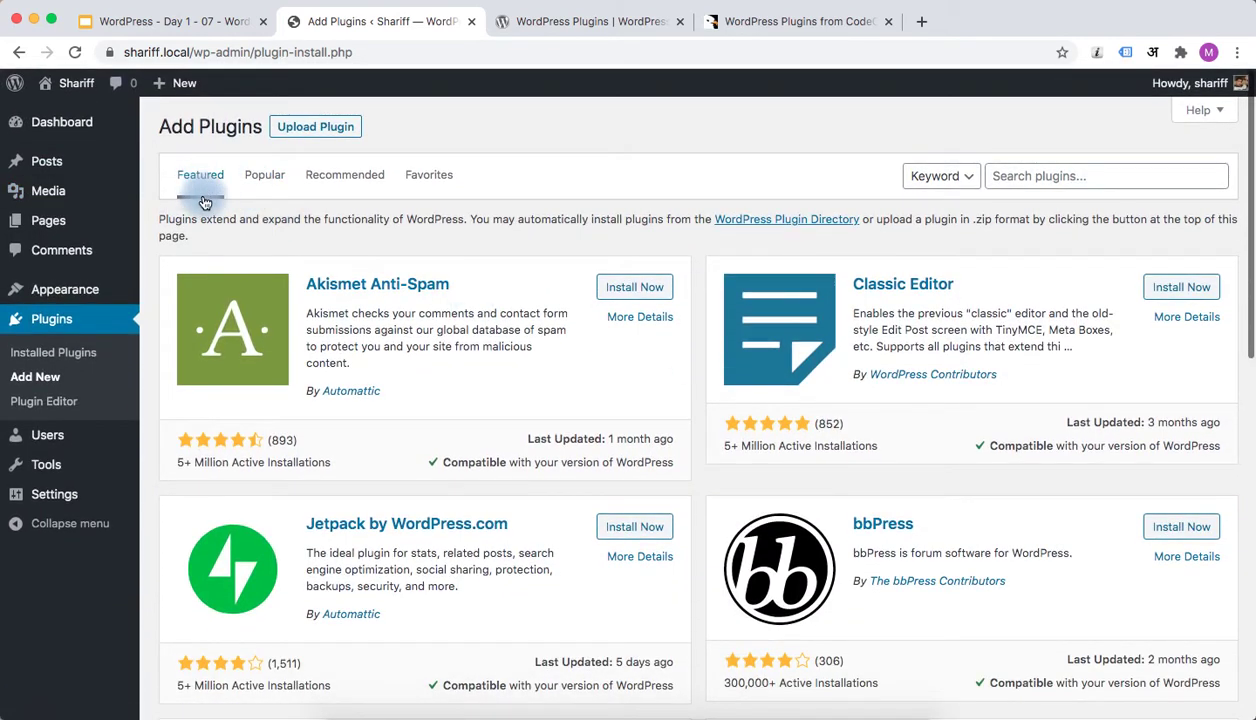
{"action": "left_click", "coordinate": [264, 178]}
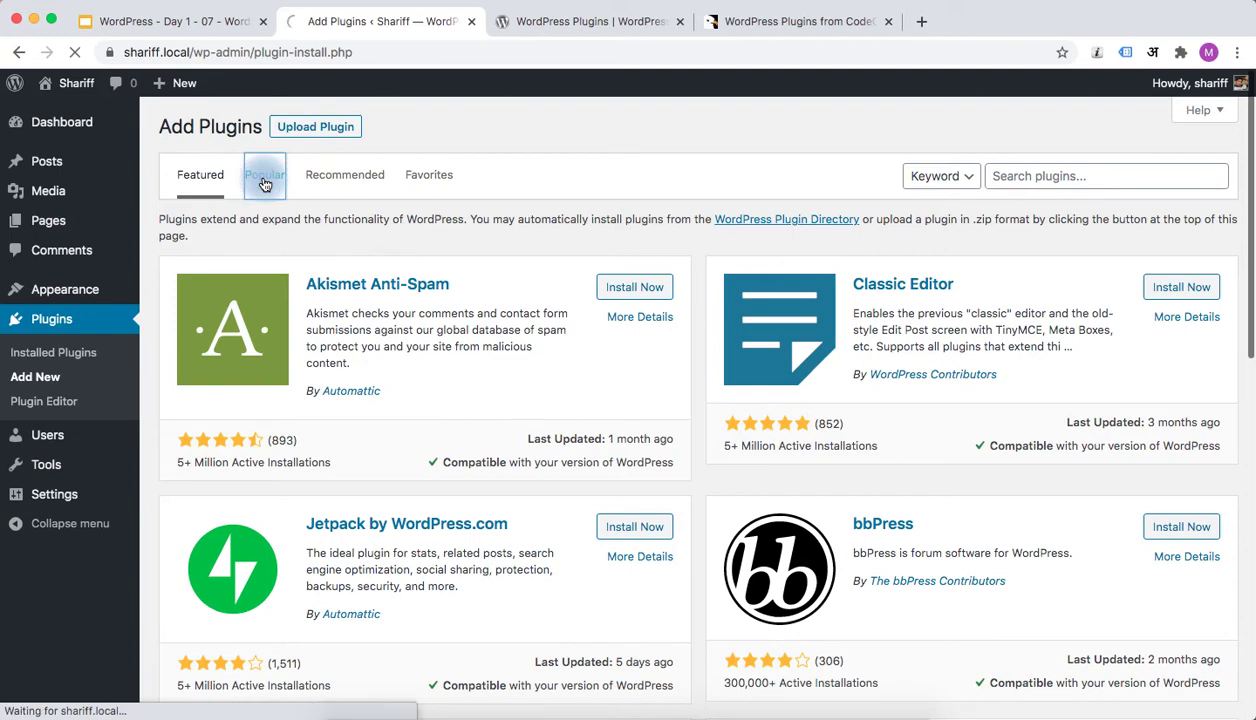
{"action": "left_click", "coordinate": [342, 183]}
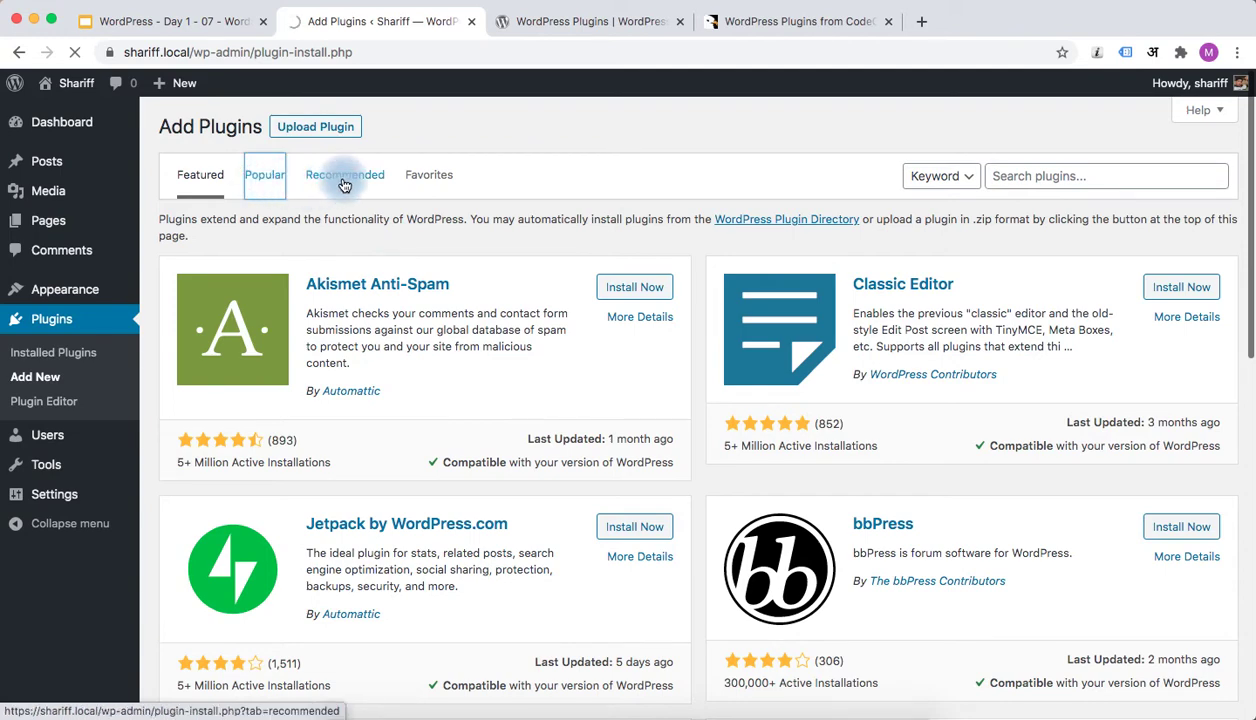
{"action": "left_click", "coordinate": [425, 185]}
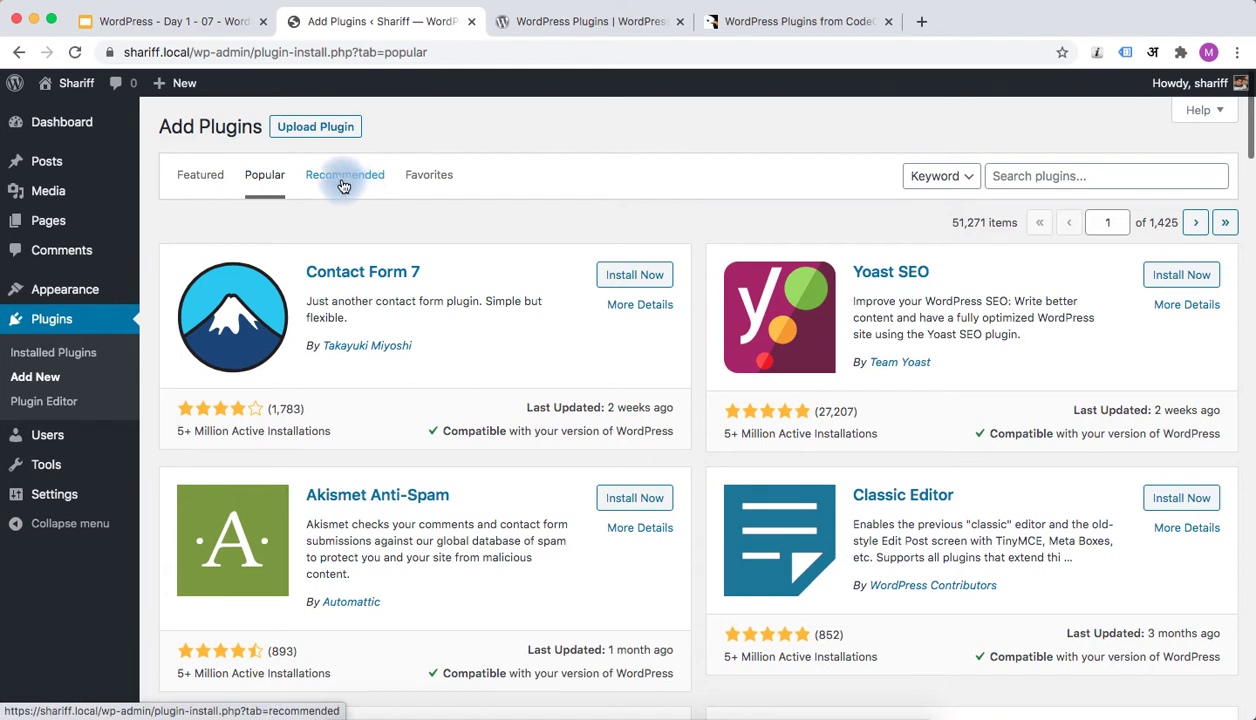
{"action": "left_click", "coordinate": [343, 183]}
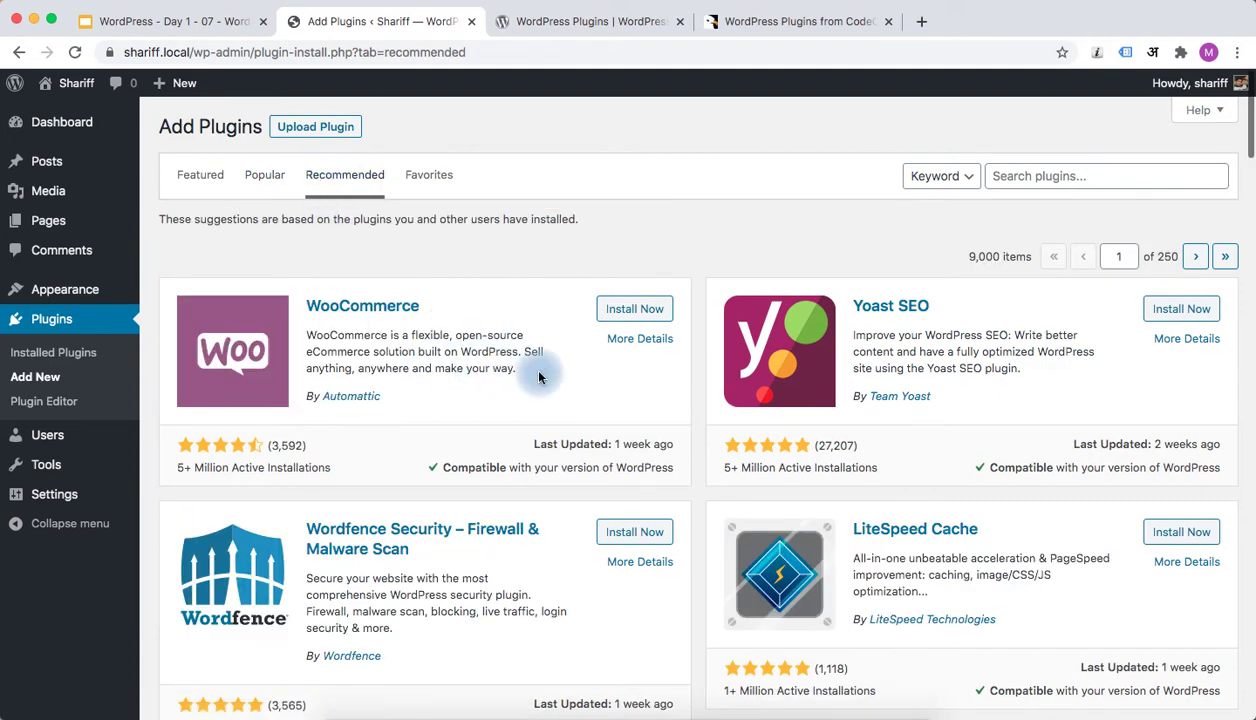
{"action": "scroll", "coordinate": [805, 496], "scroll_direction": "down", "scroll_amount": 5}
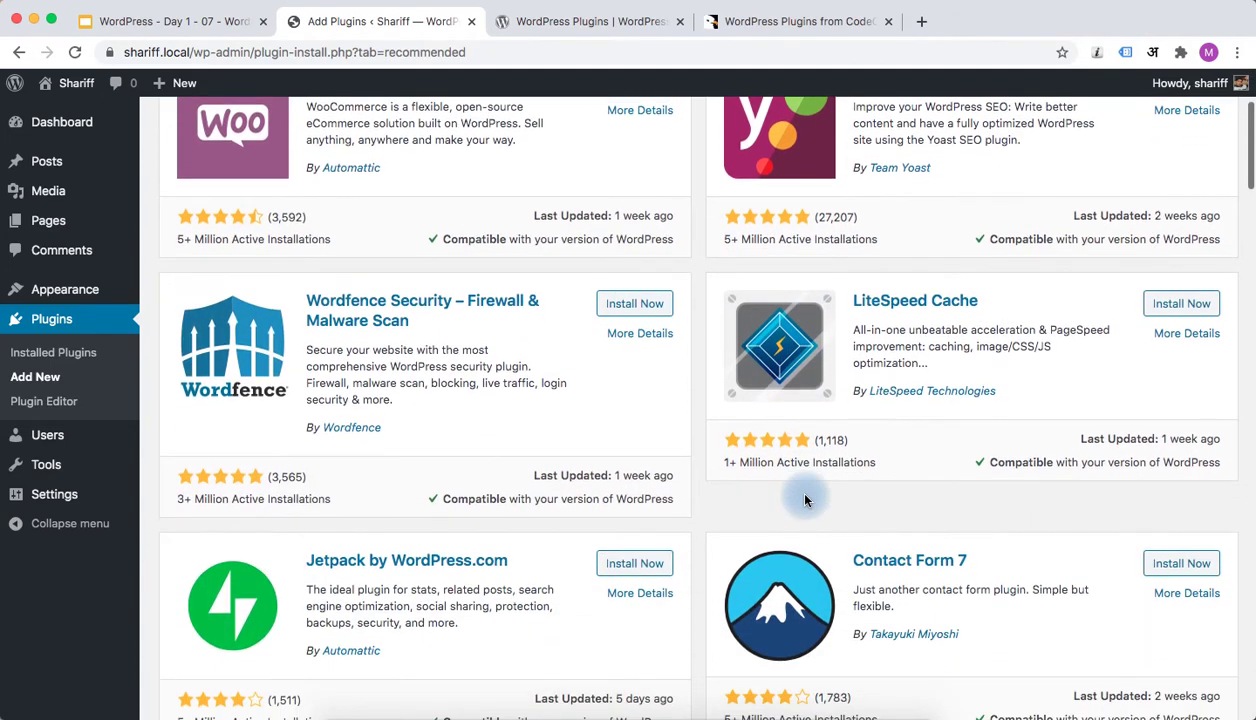
{"action": "scroll", "coordinate": [805, 500], "scroll_direction": "up", "scroll_amount": 5}
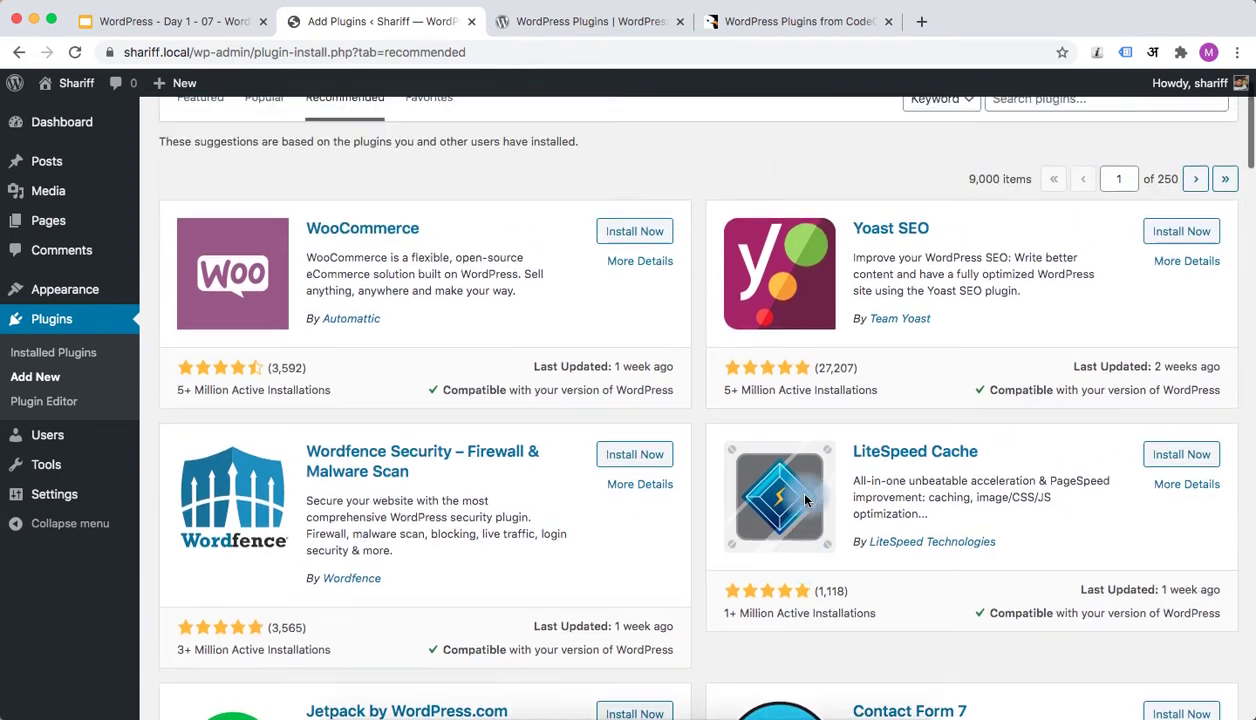
{"action": "left_click", "coordinate": [1031, 183]}
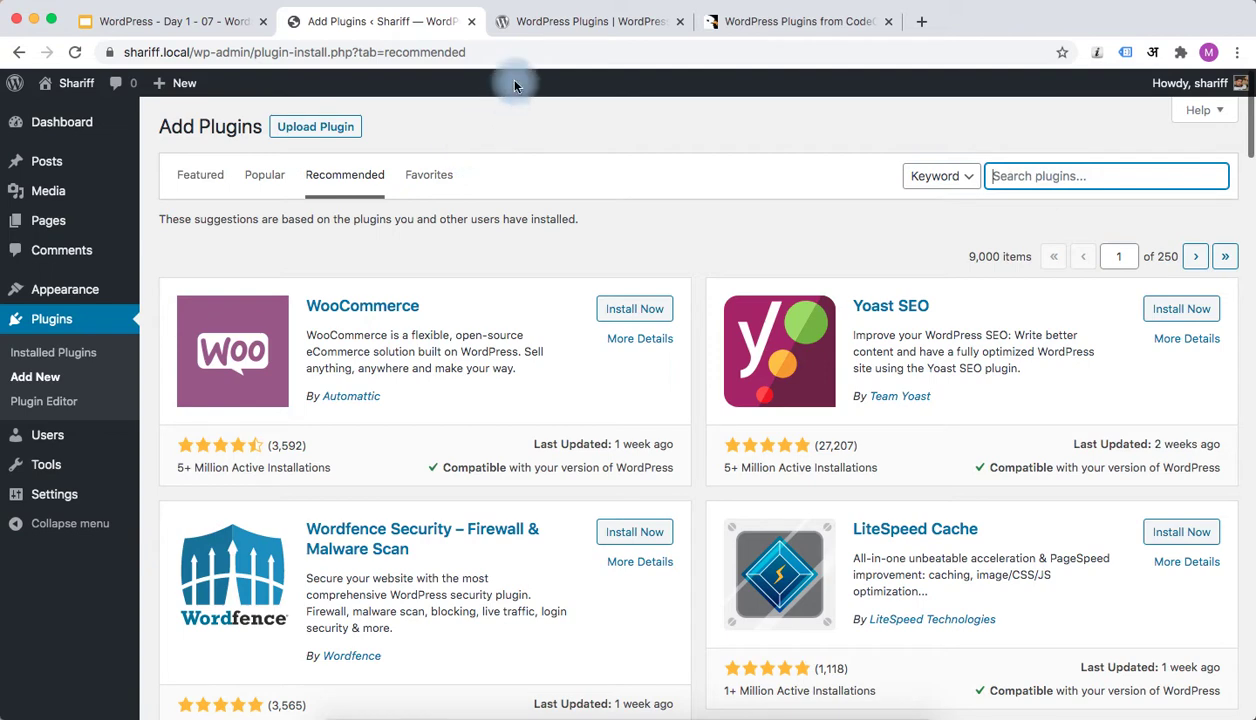
Switch to the WordPress.org plugin directory and examine its plugin categories, from block-enabled to beta plugins.
{"action": "left_click", "coordinate": [565, 22]}
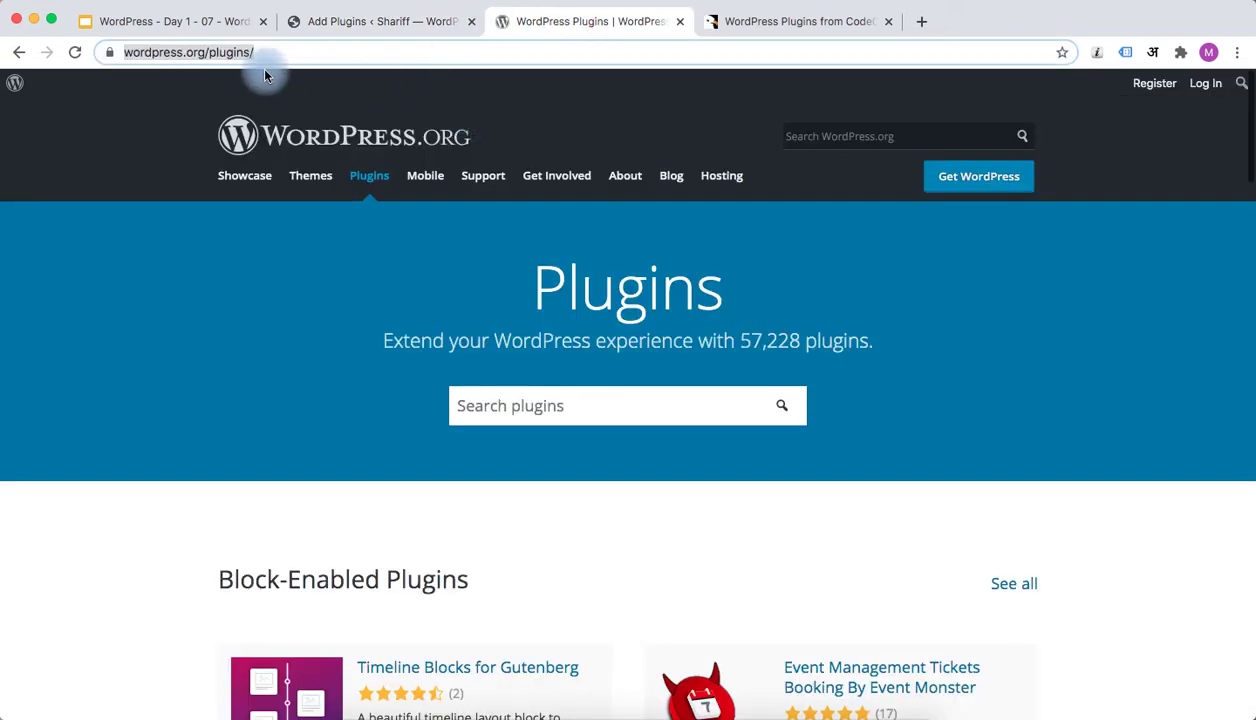
{"action": "left_click_drag", "start_coordinate": [187, 55], "coordinate": [246, 55]}
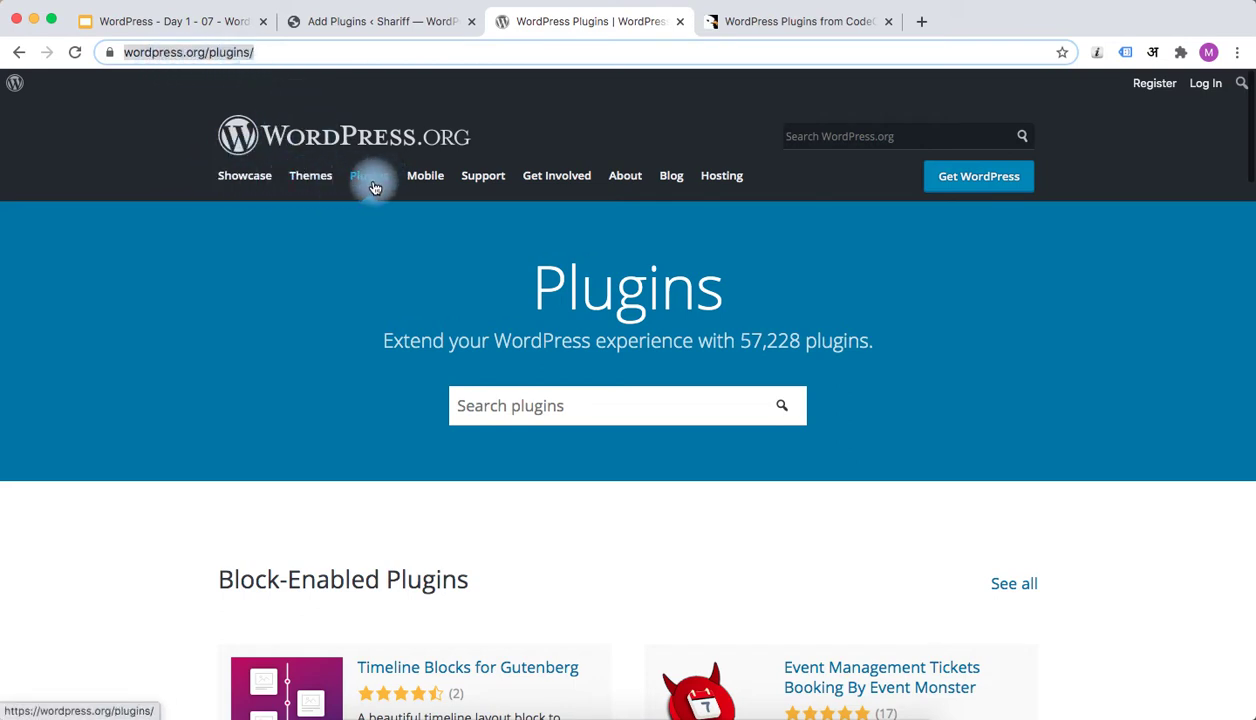
{"action": "scroll", "coordinate": [484, 368], "scroll_direction": "down", "scroll_amount": 3}
{"action": "scroll", "coordinate": [485, 372], "scroll_direction": "down", "scroll_amount": 3}
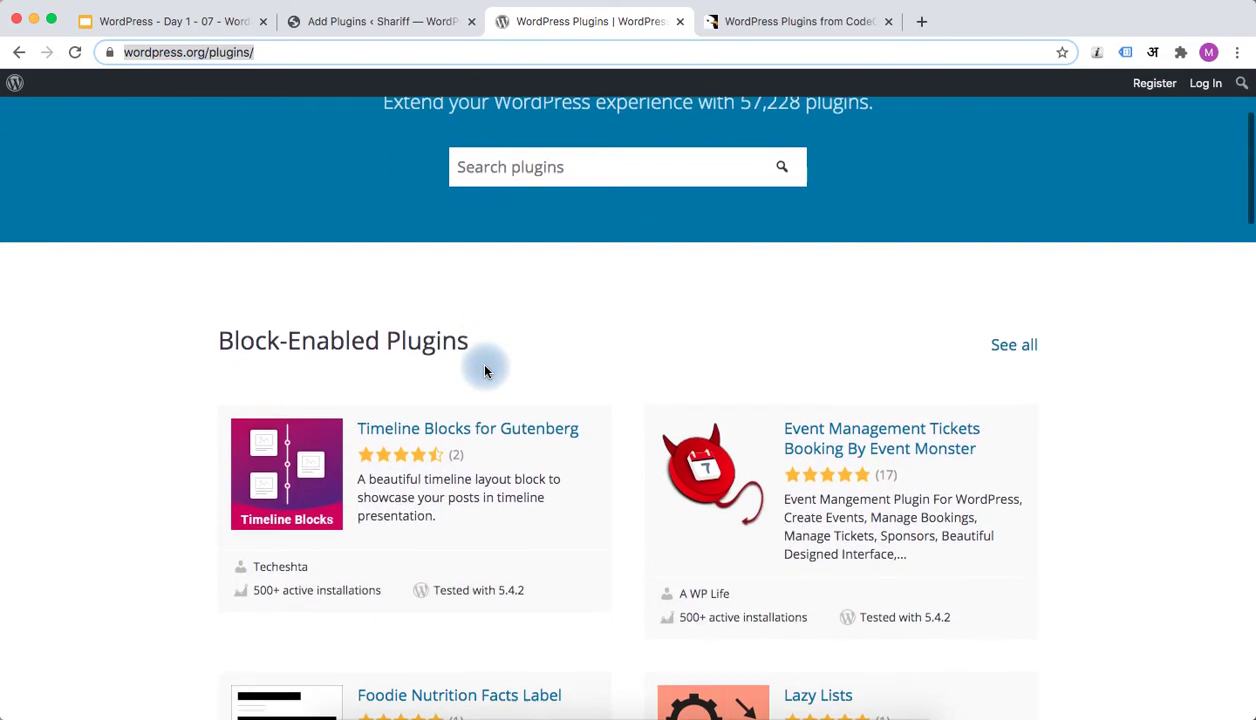
{"action": "scroll", "coordinate": [485, 372], "scroll_direction": "down", "scroll_amount": 5}
{"action": "scroll", "coordinate": [485, 372], "scroll_direction": "down", "scroll_amount": 15}
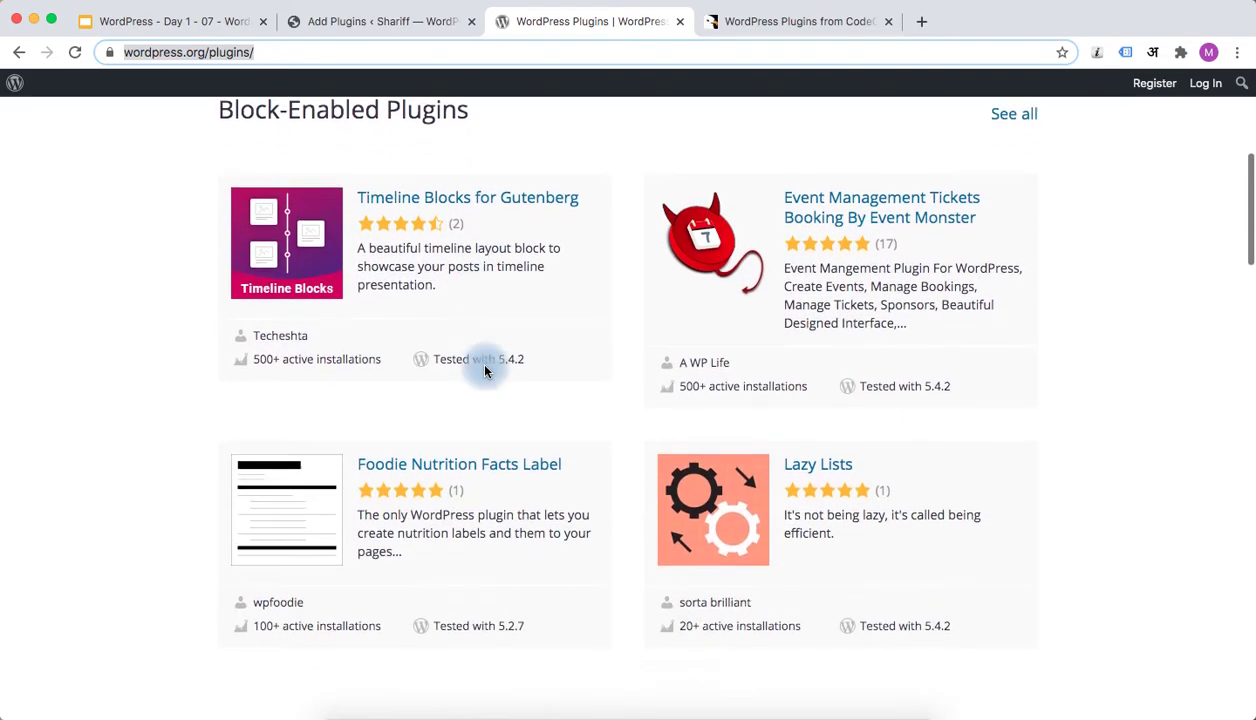
{"action": "scroll", "coordinate": [485, 368], "scroll_direction": "down", "scroll_amount": 20}
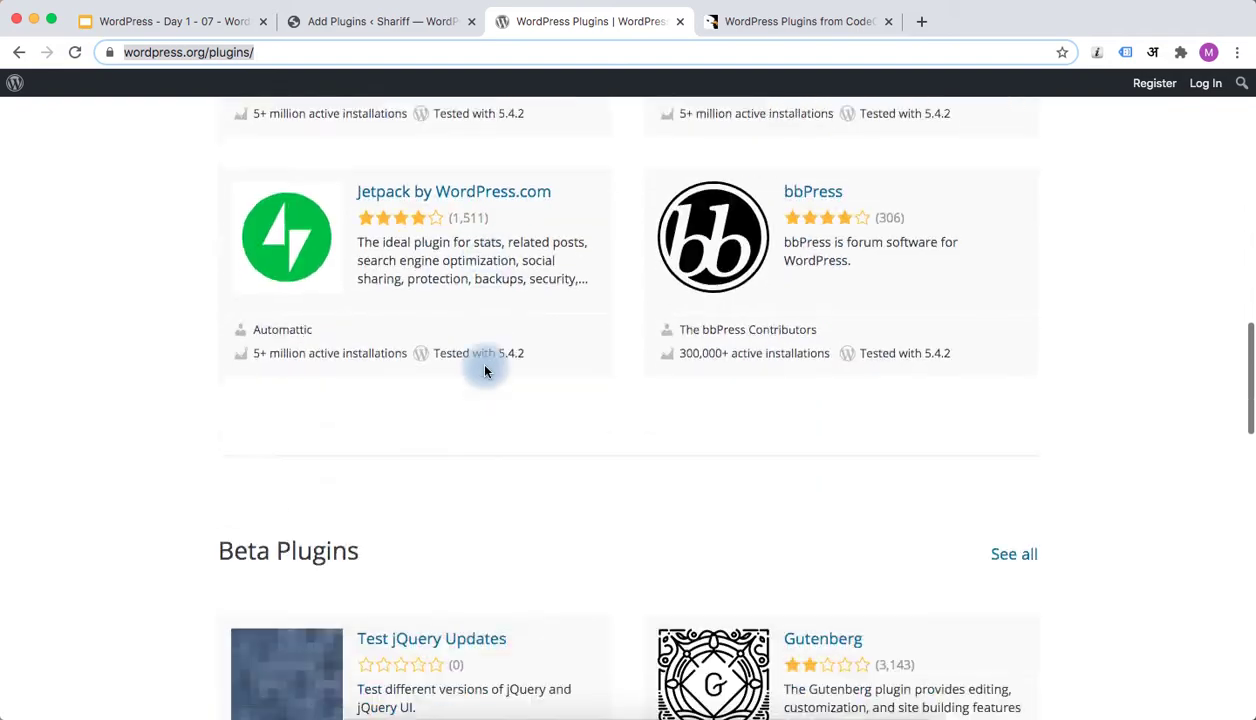
{"action": "scroll", "coordinate": [485, 372], "scroll_direction": "up", "scroll_amount": 20}
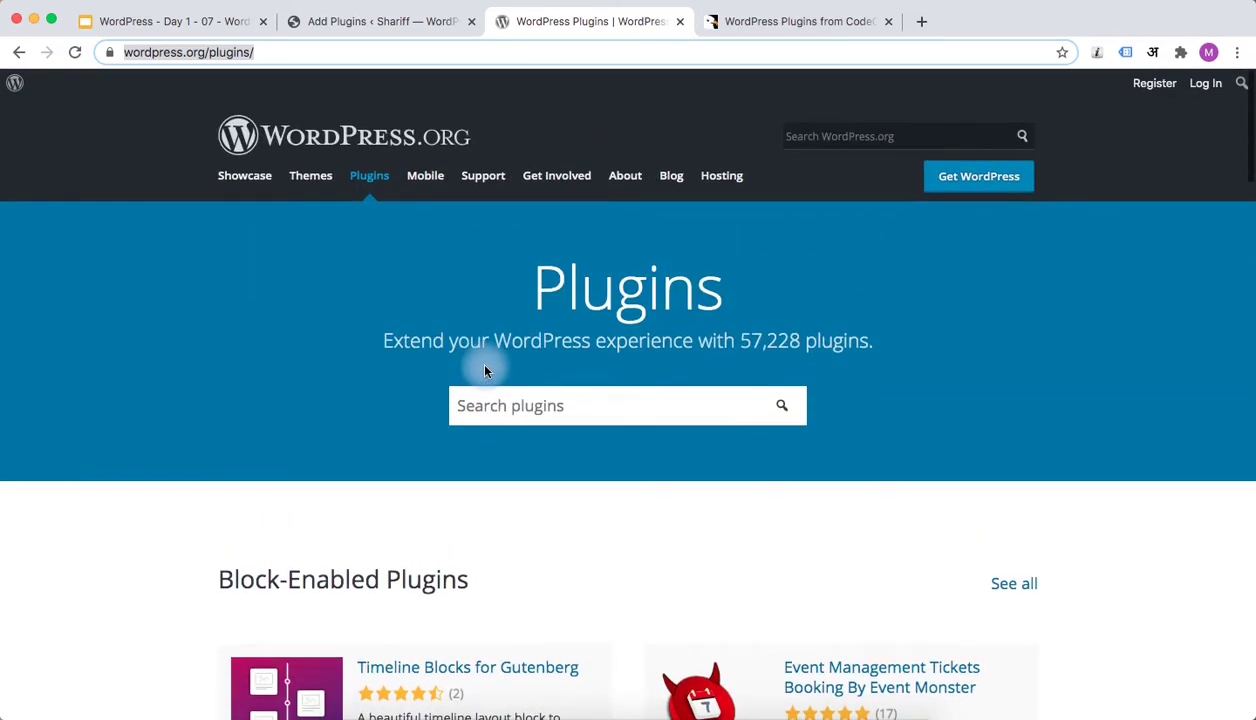
Switch to the CodeCanyon marketplace and look over the best-selling premium WordPress plugins.
{"action": "left_click", "coordinate": [790, 22]}
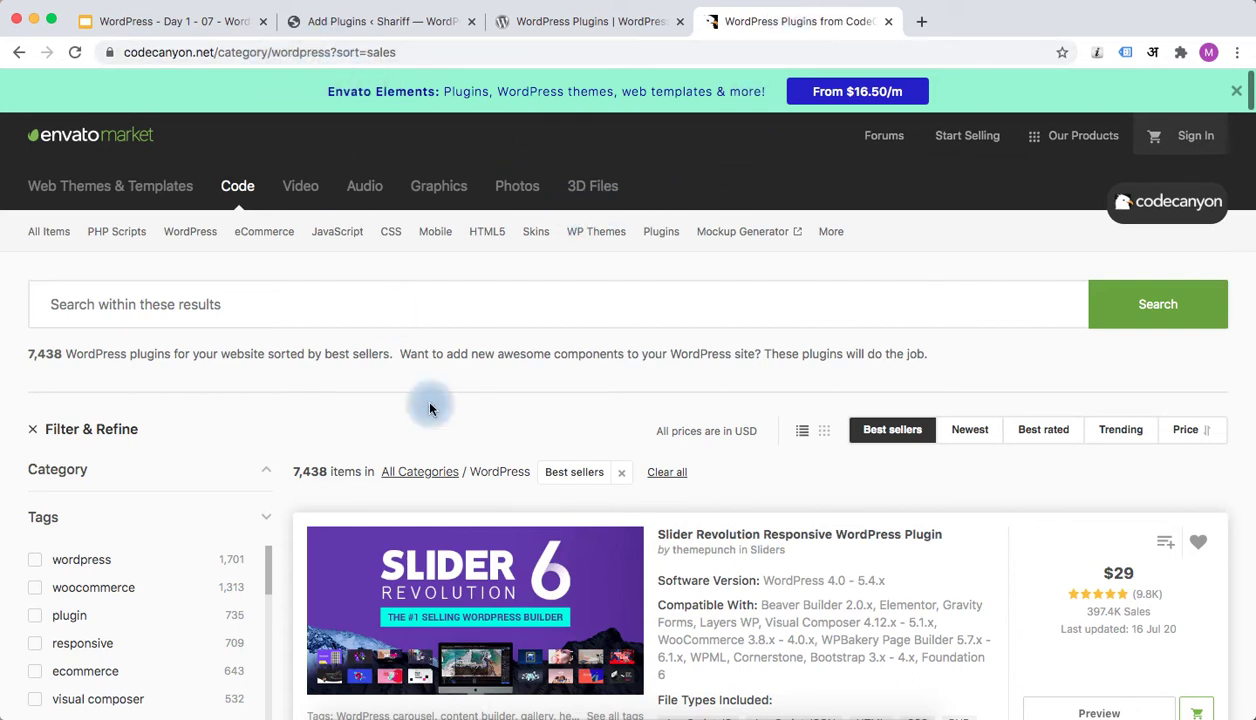
{"action": "scroll", "coordinate": [615, 339], "scroll_direction": "down", "scroll_amount": 3}
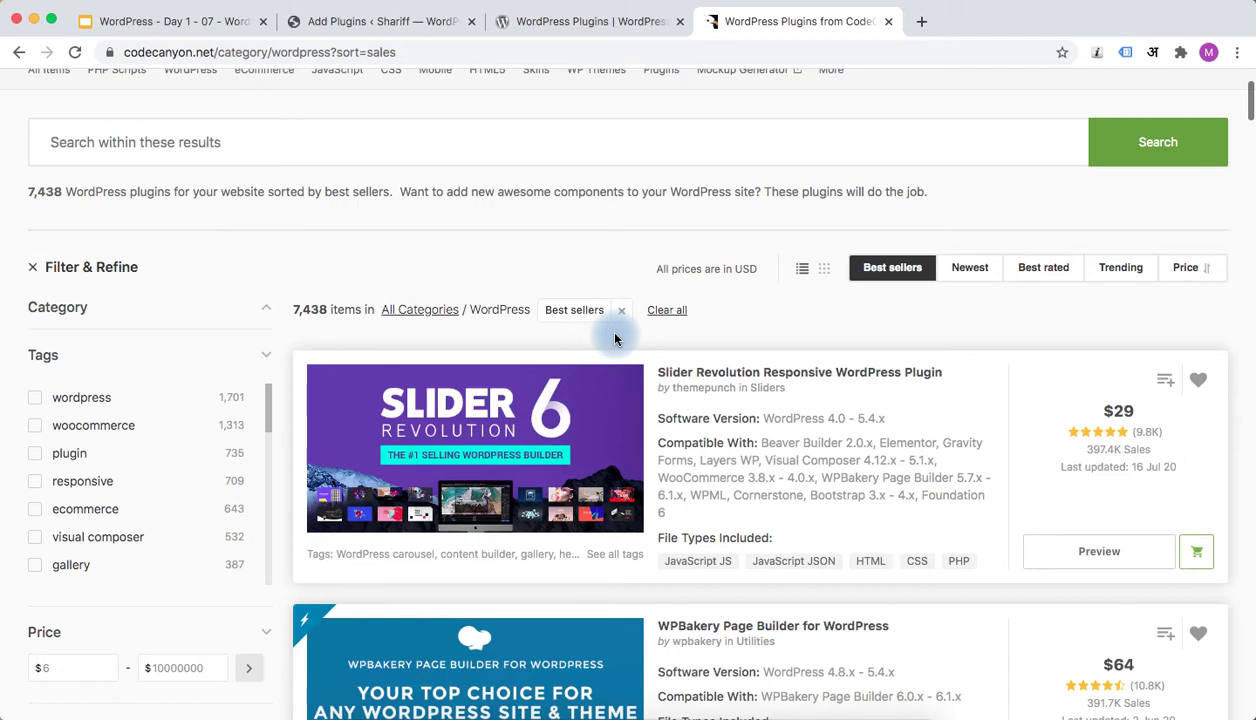
{"action": "scroll", "coordinate": [615, 339], "scroll_direction": "up", "scroll_amount": 3}
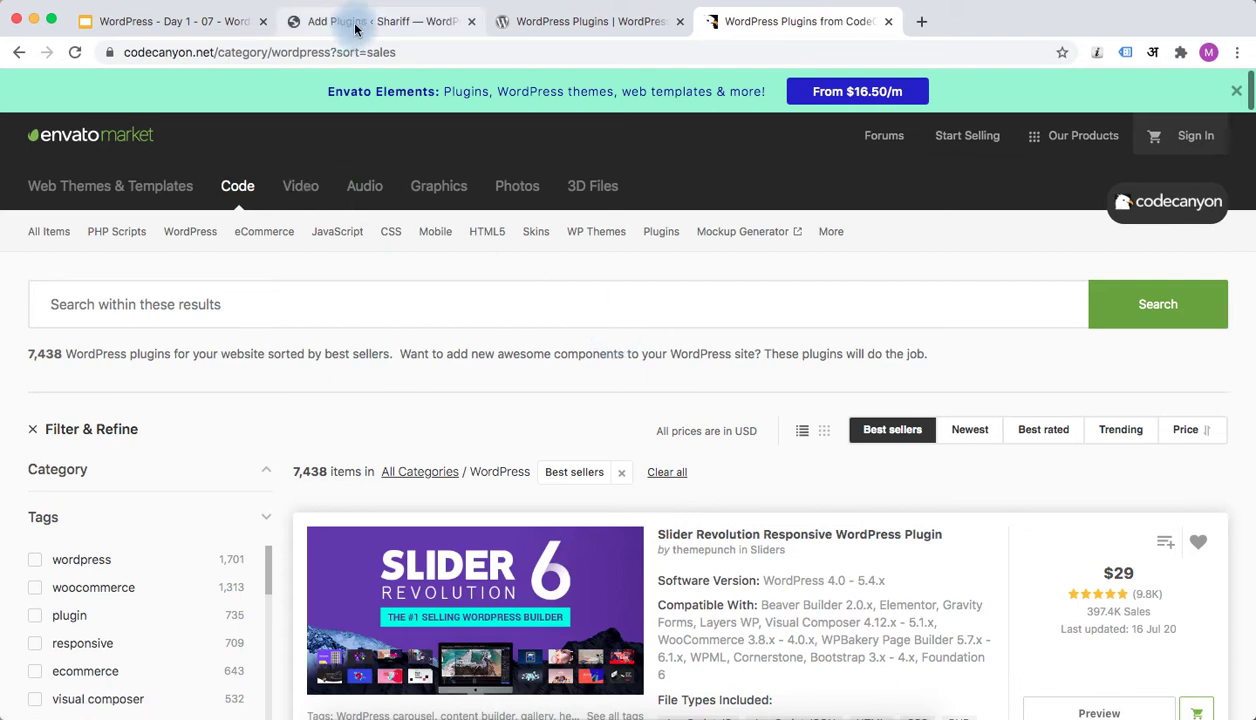
Return to the Google Slides presentation and show the "How To Install A Plugins?" slide.
{"action": "left_click", "coordinate": [204, 22]}
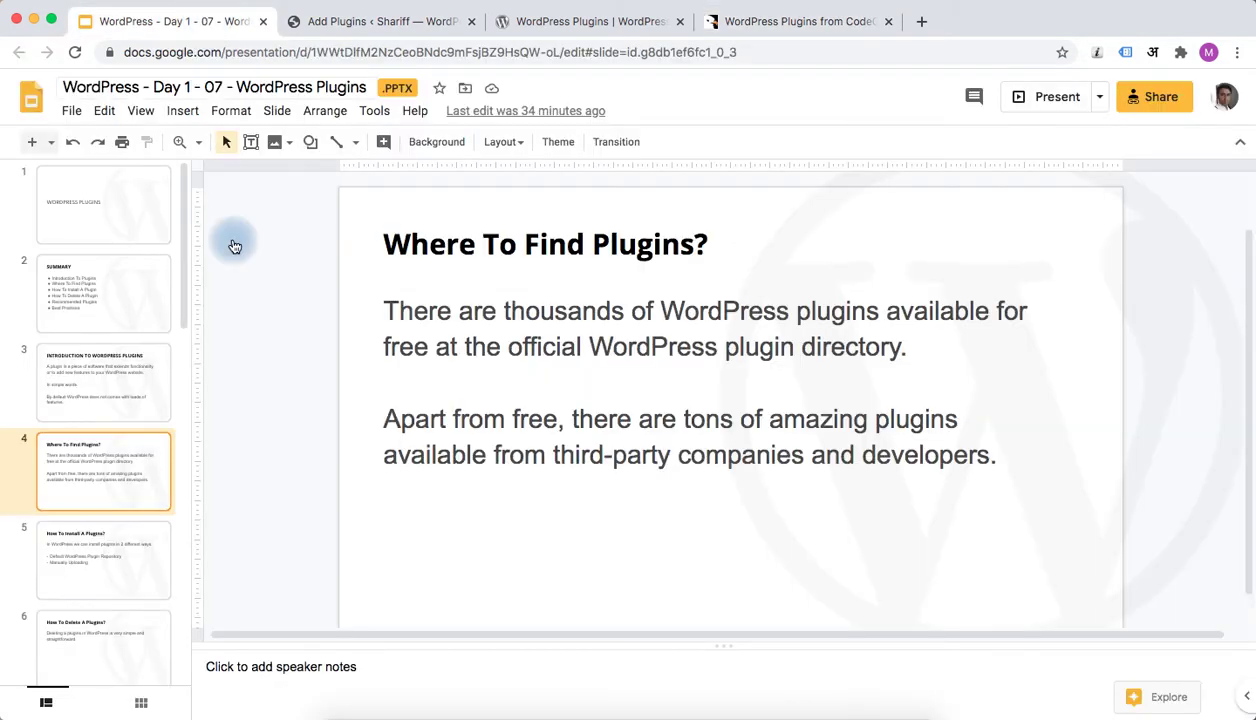
{"action": "left_click", "coordinate": [104, 557]}
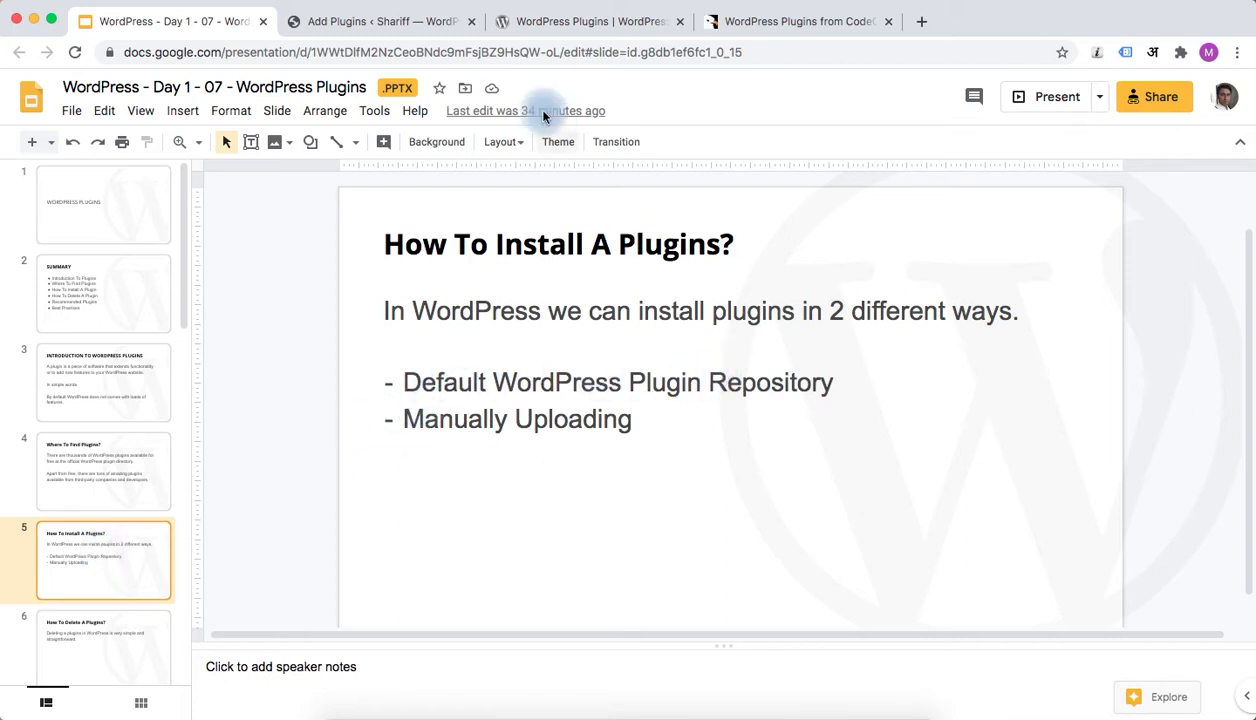
Switch back to the WordPress admin site, then install and activate Akismet Anti-Spam from the featured plugins.
{"action": "left_click", "coordinate": [416, 22]}
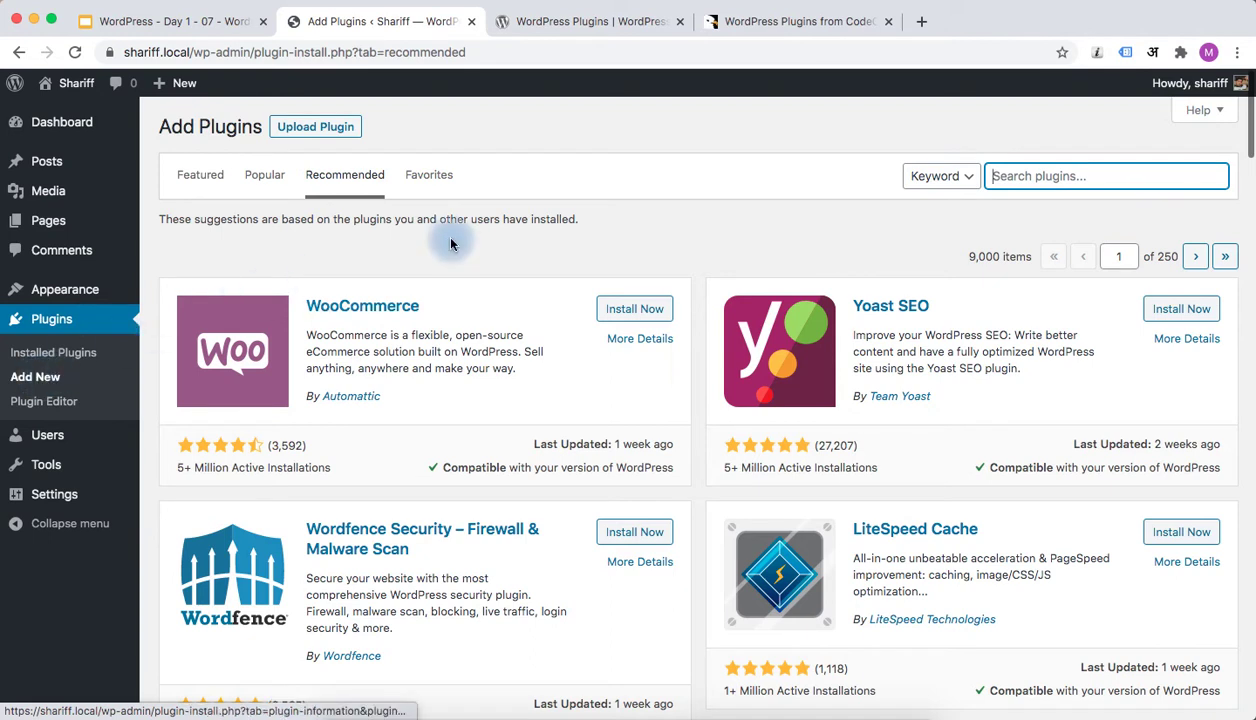
{"action": "left_click", "coordinate": [222, 185]}
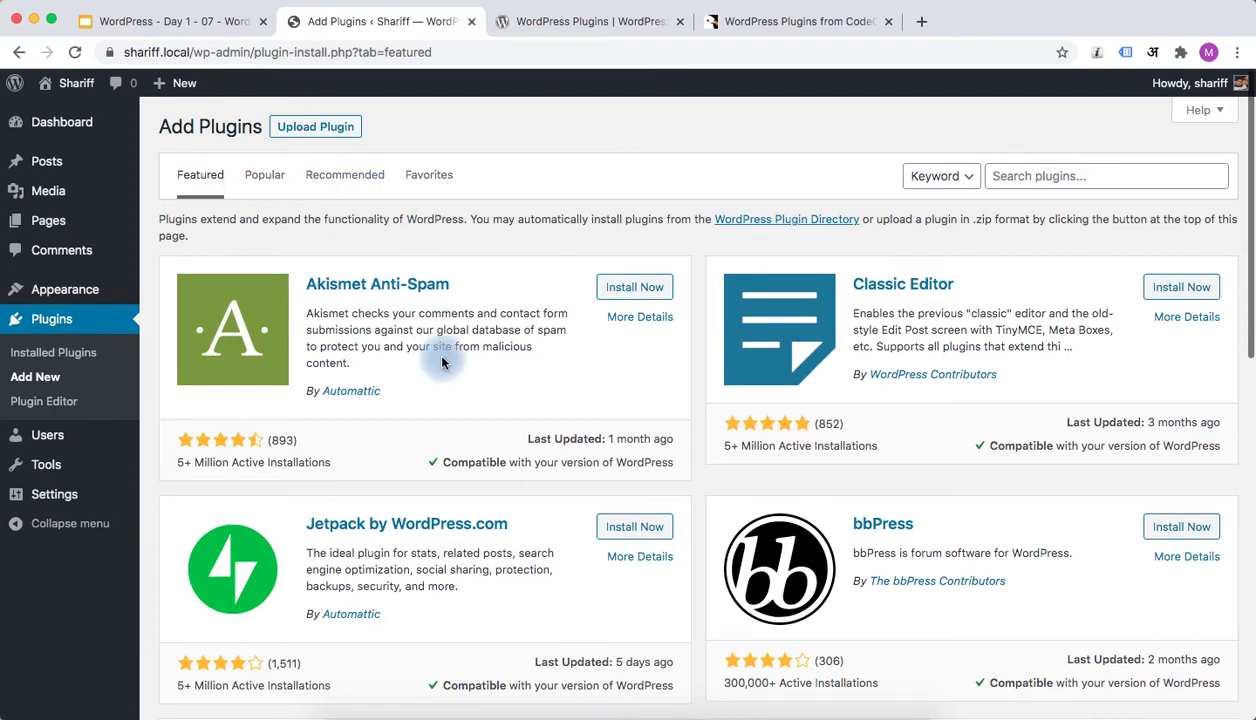
{"action": "scroll", "coordinate": [555, 390], "scroll_direction": "down", "scroll_amount": 2}
{"action": "scroll", "coordinate": [555, 391], "scroll_direction": "up", "scroll_amount": 1}
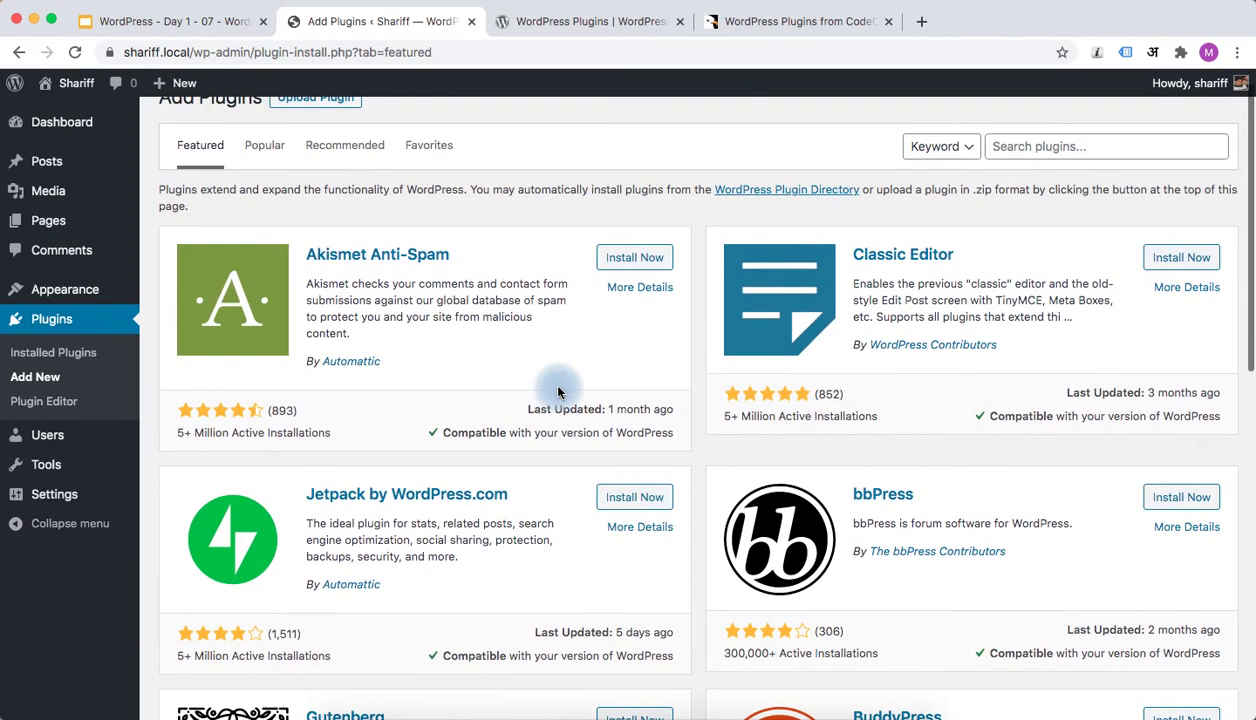
{"action": "scroll", "coordinate": [555, 391], "scroll_direction": "down", "scroll_amount": 3}
{"action": "scroll", "coordinate": [555, 391], "scroll_direction": "up", "scroll_amount": 4}
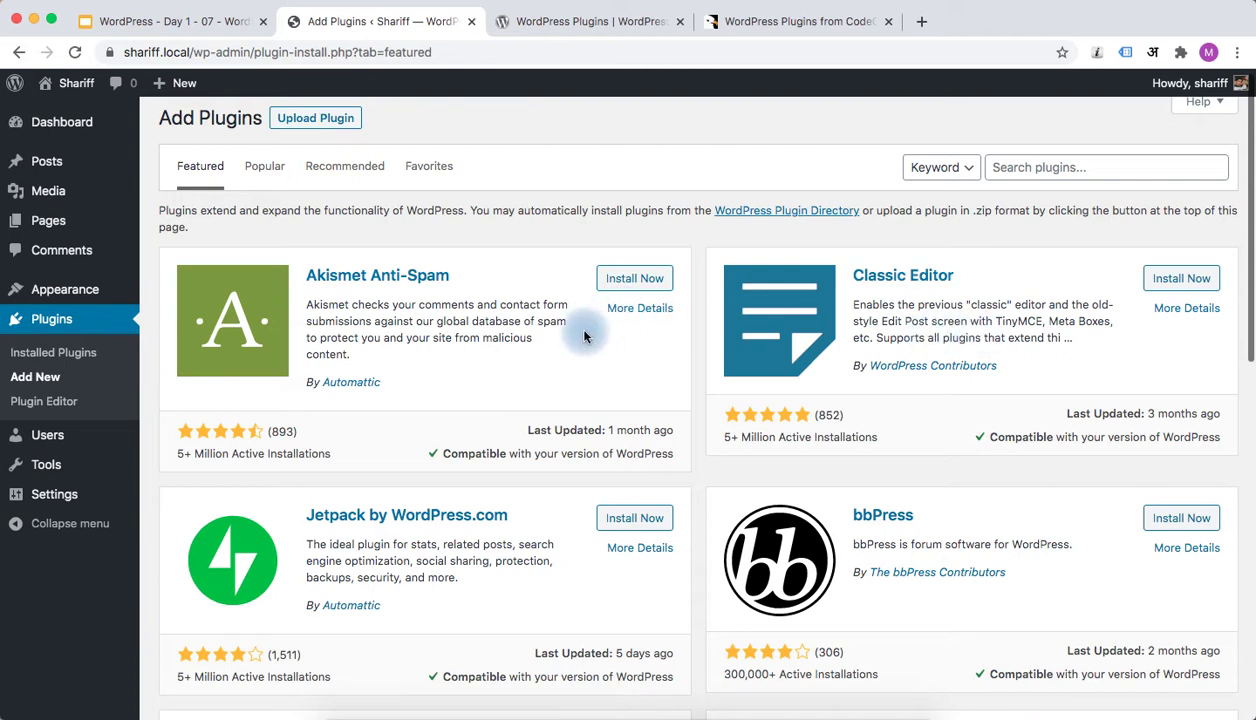
{"action": "left_click", "coordinate": [645, 288]}
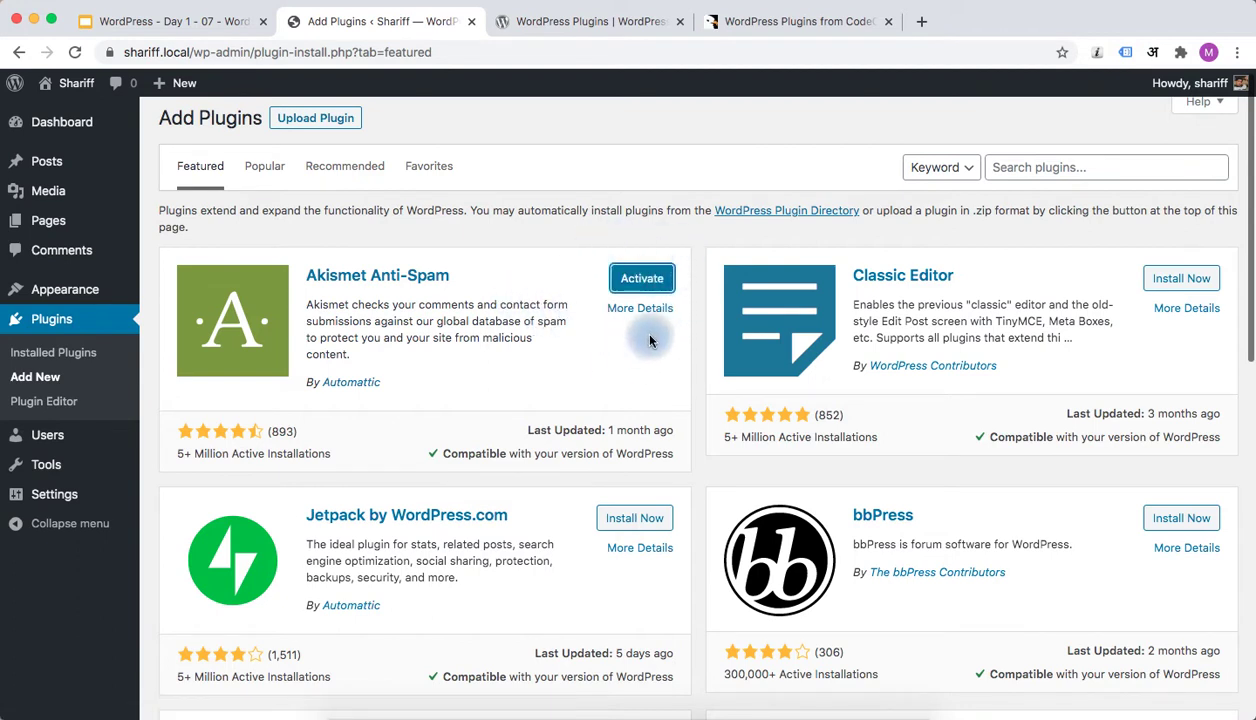
{"action": "left_click", "coordinate": [638, 284]}
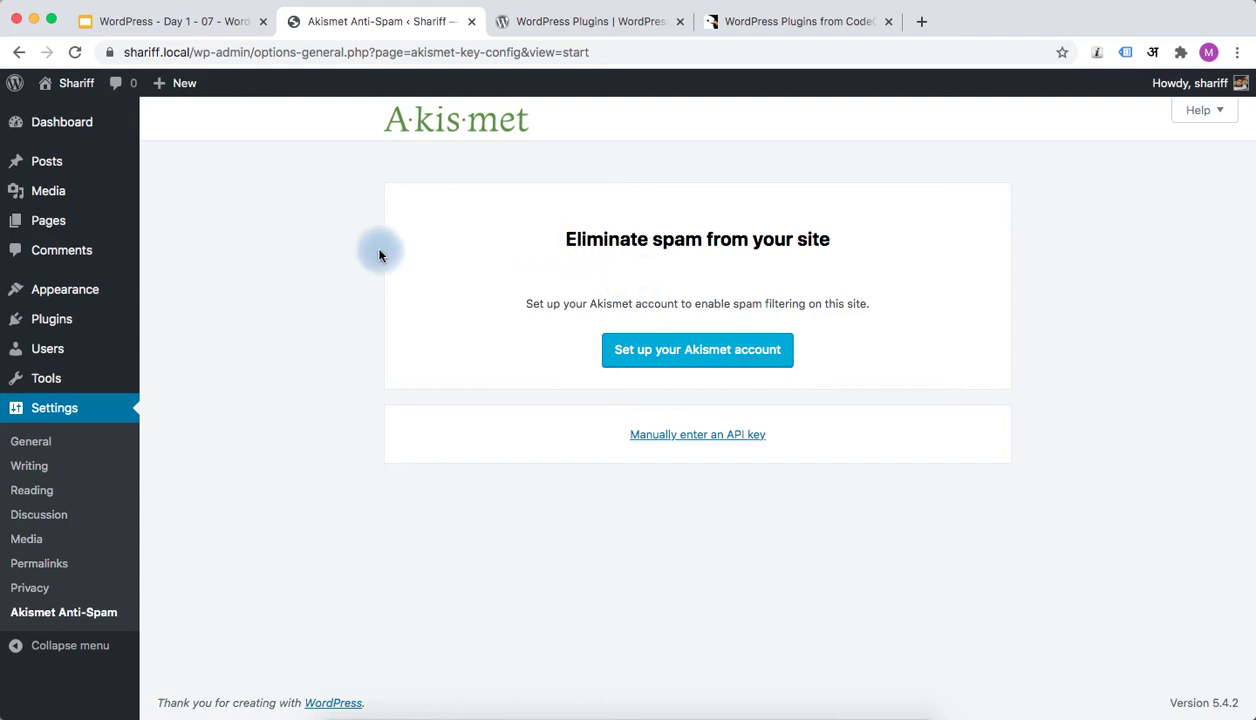
Search for "elementor" among the plugins available to add and install Elementor Page Builder.
{"action": "mouse_move", "coordinate": [62, 322]}
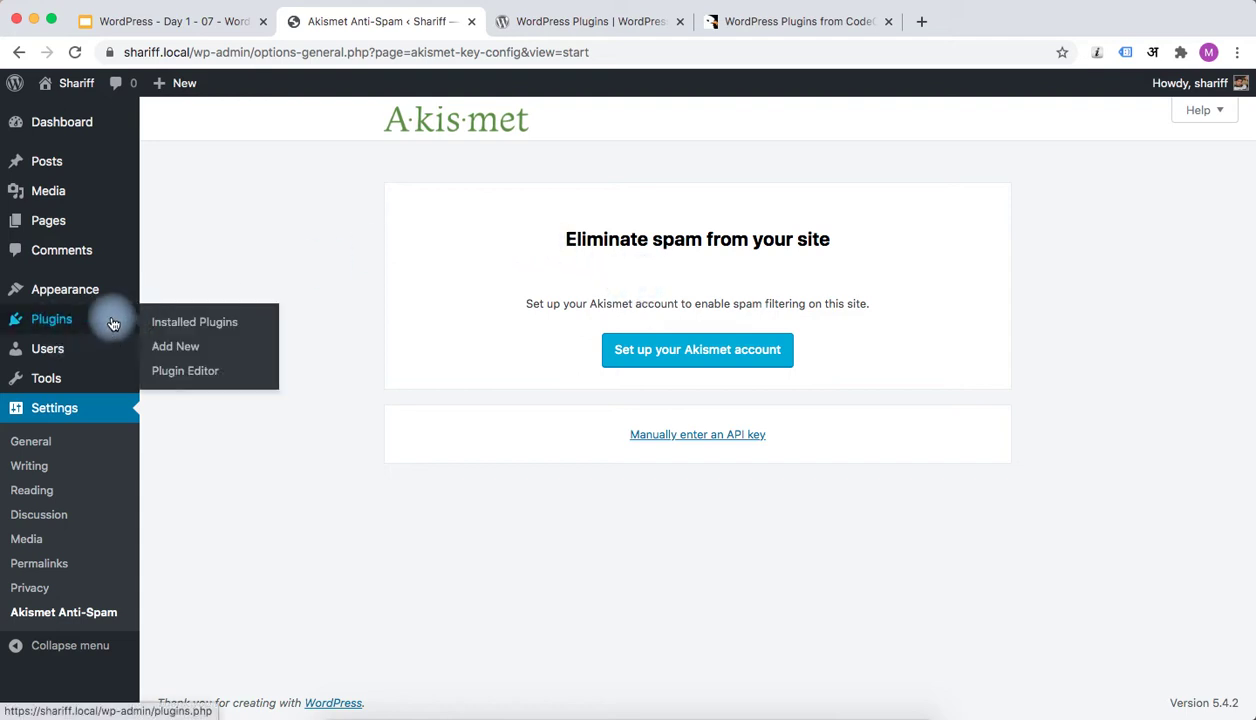
{"action": "left_click", "coordinate": [183, 349]}
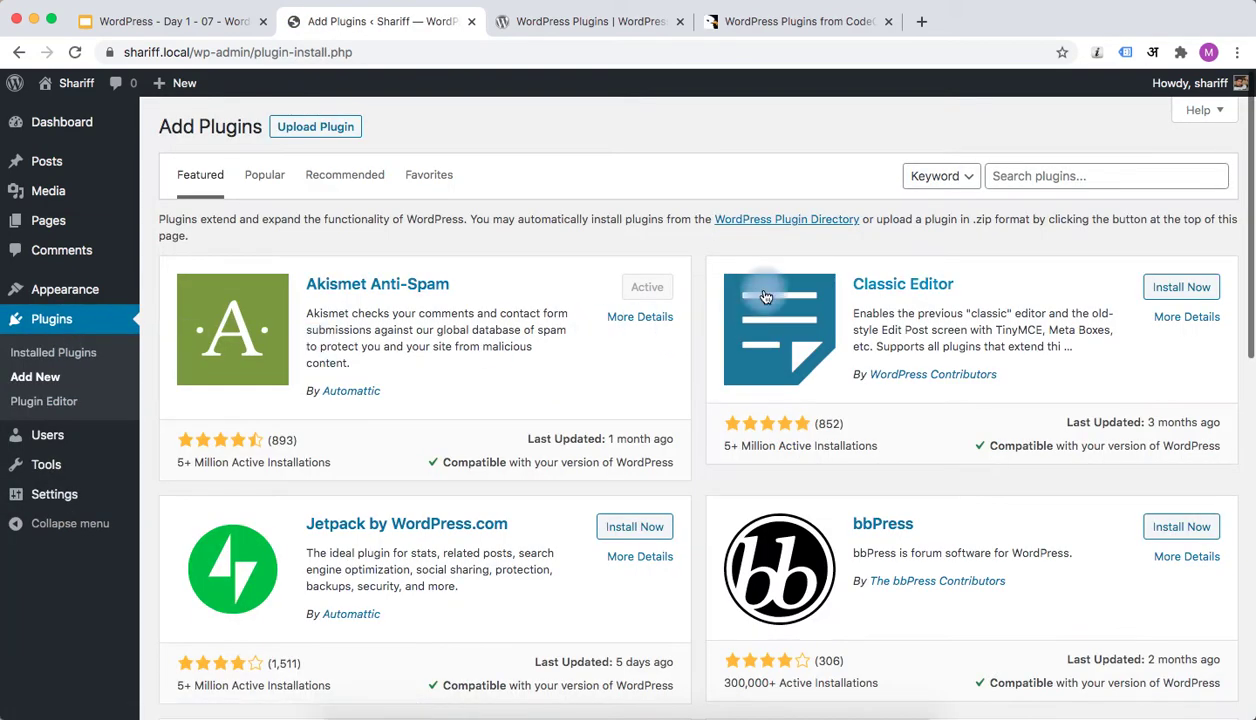
{"action": "left_click", "coordinate": [1012, 176]}
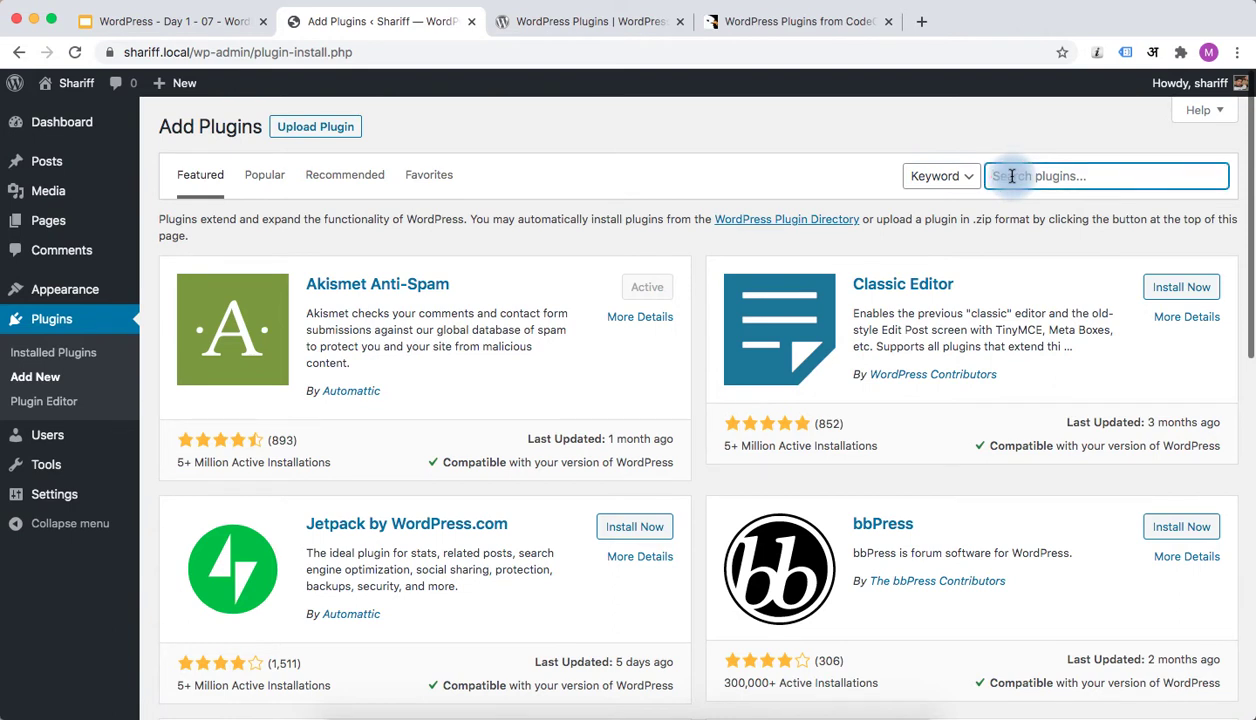
{"action": "type", "text": "elementor"}
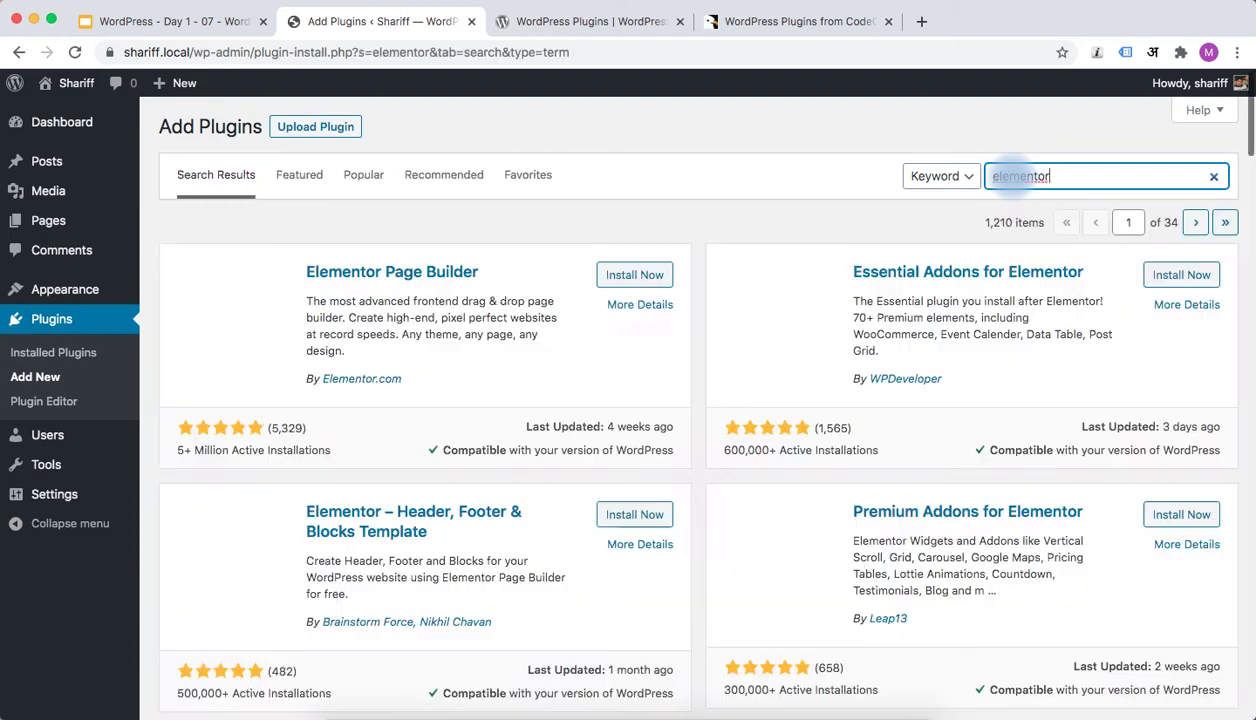
{"action": "left_click", "coordinate": [618, 277]}
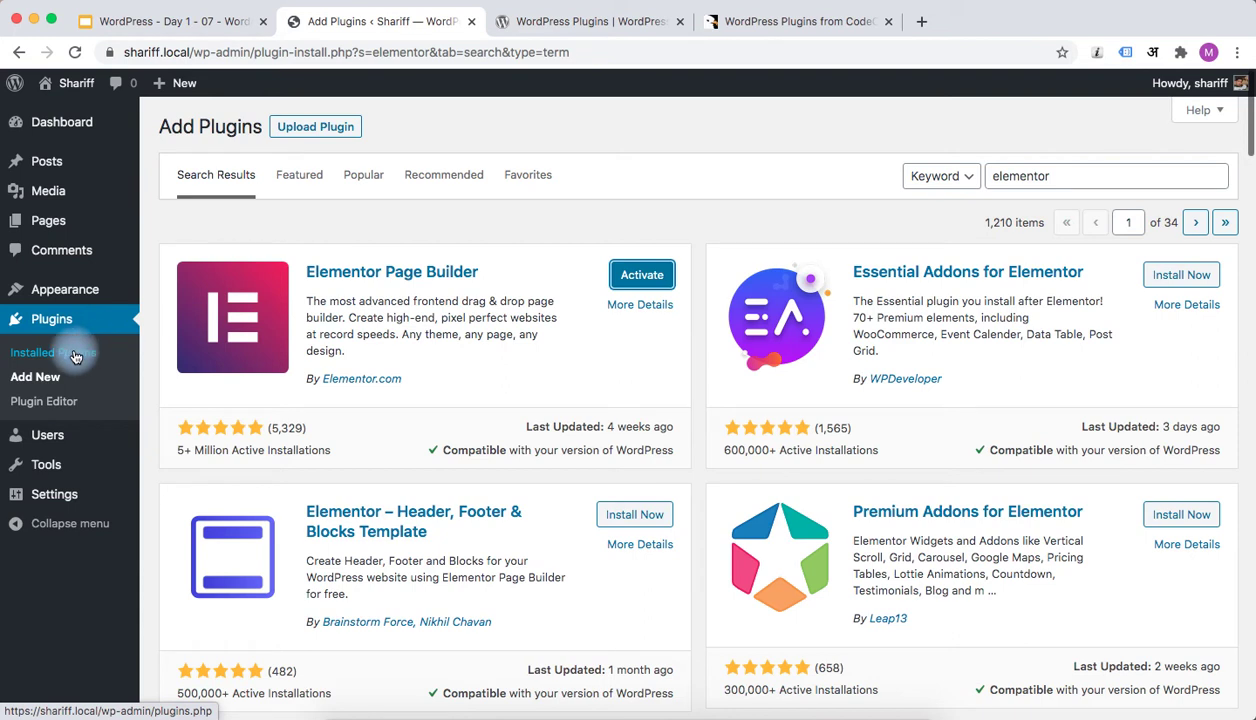
Deactivate Akismet Anti-Spam and activate Elementor in the installed plugins list, then close Elementor's Getting Started page.
{"action": "left_click", "coordinate": [75, 357]}
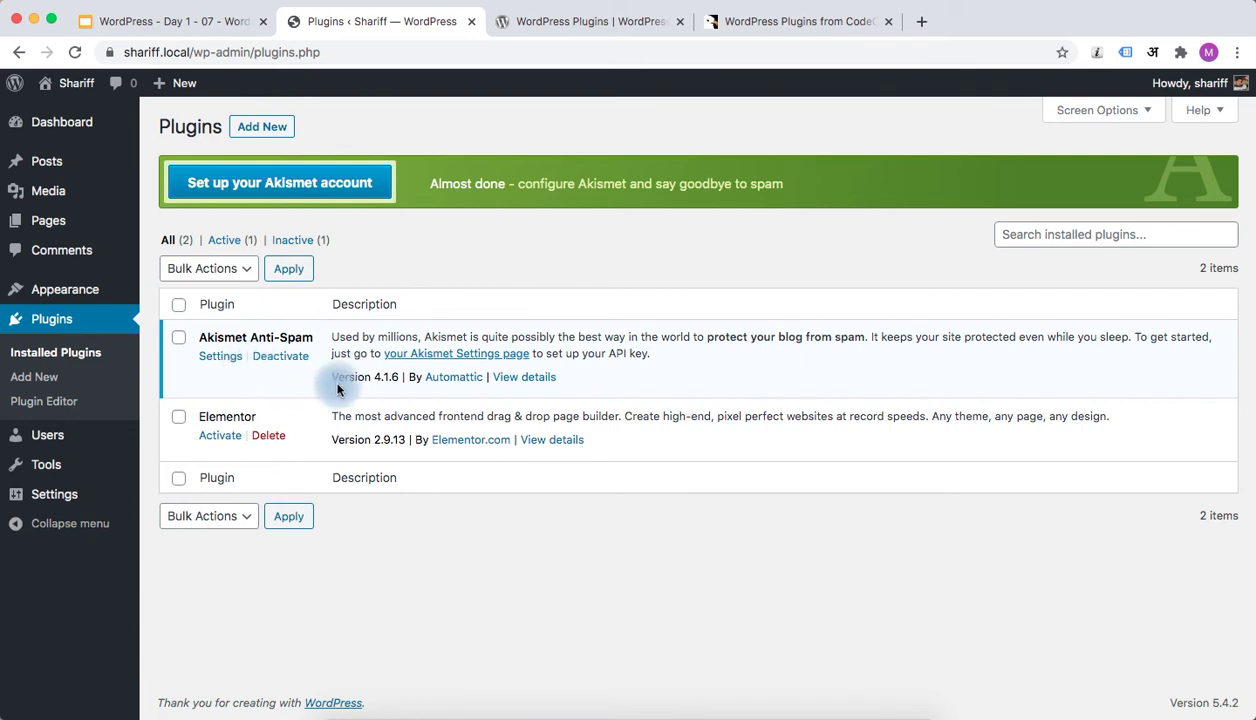
{"action": "left_click", "coordinate": [288, 364]}
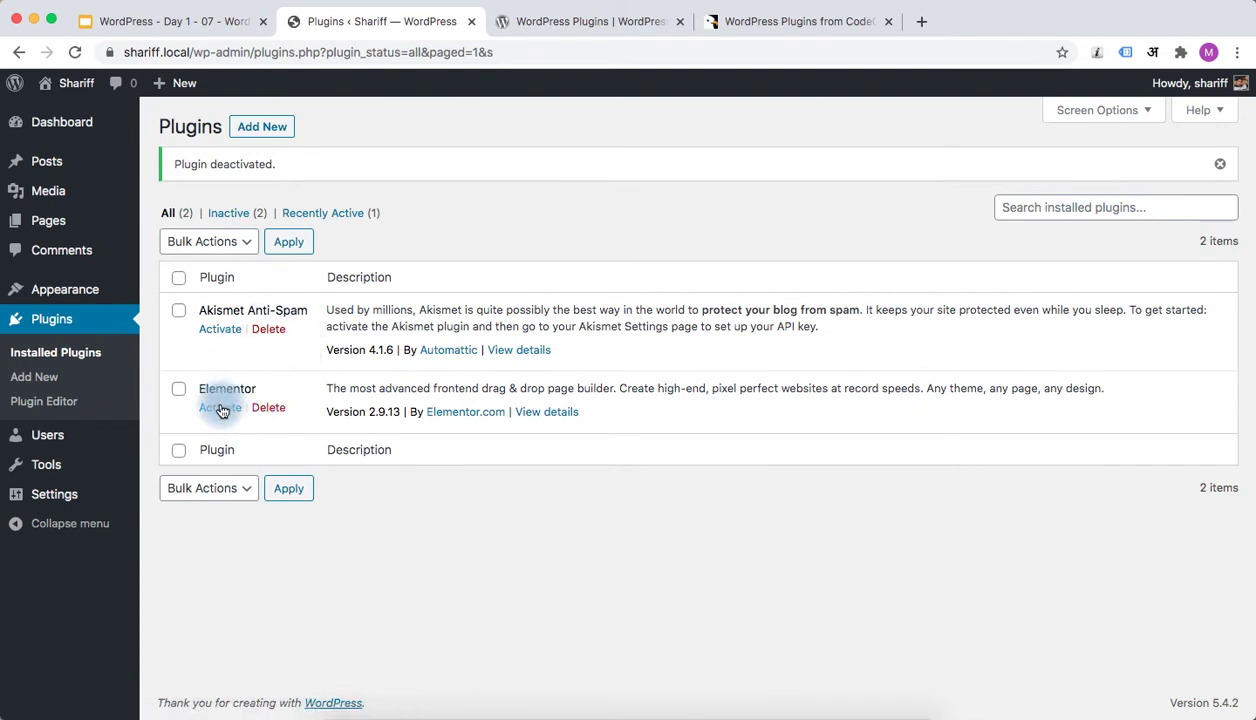
{"action": "left_click", "coordinate": [222, 409]}
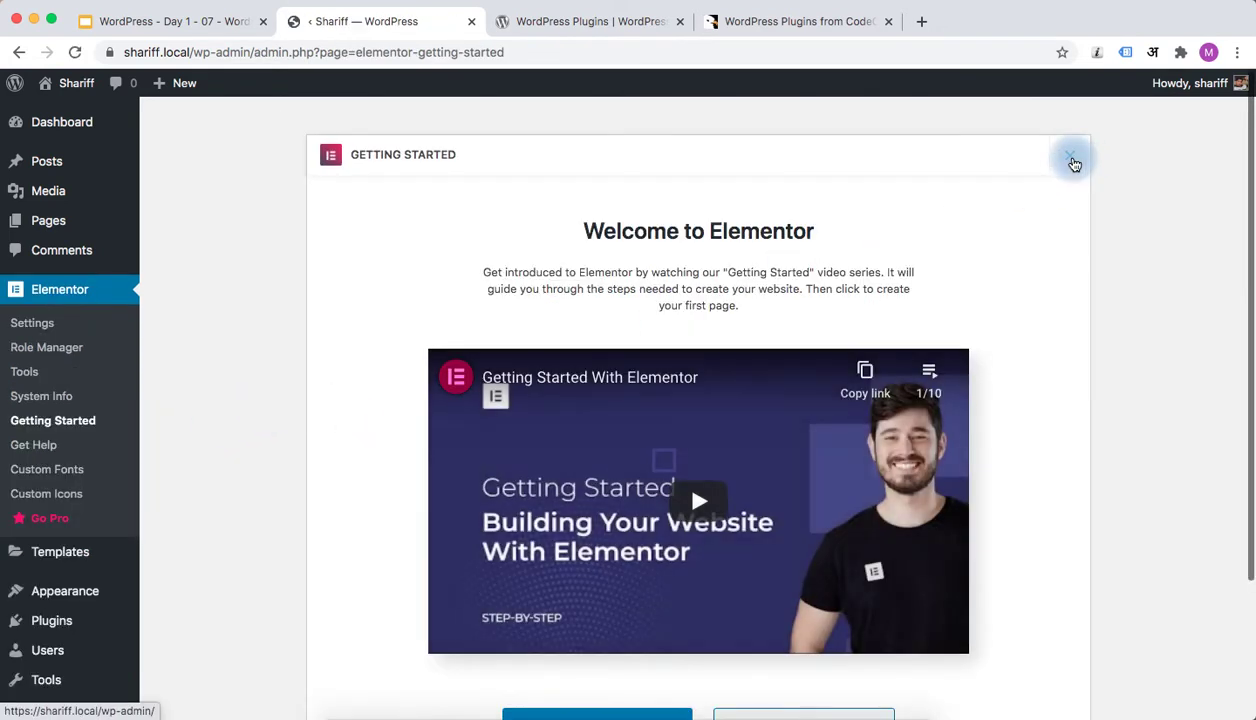
{"action": "left_click", "coordinate": [1073, 164]}
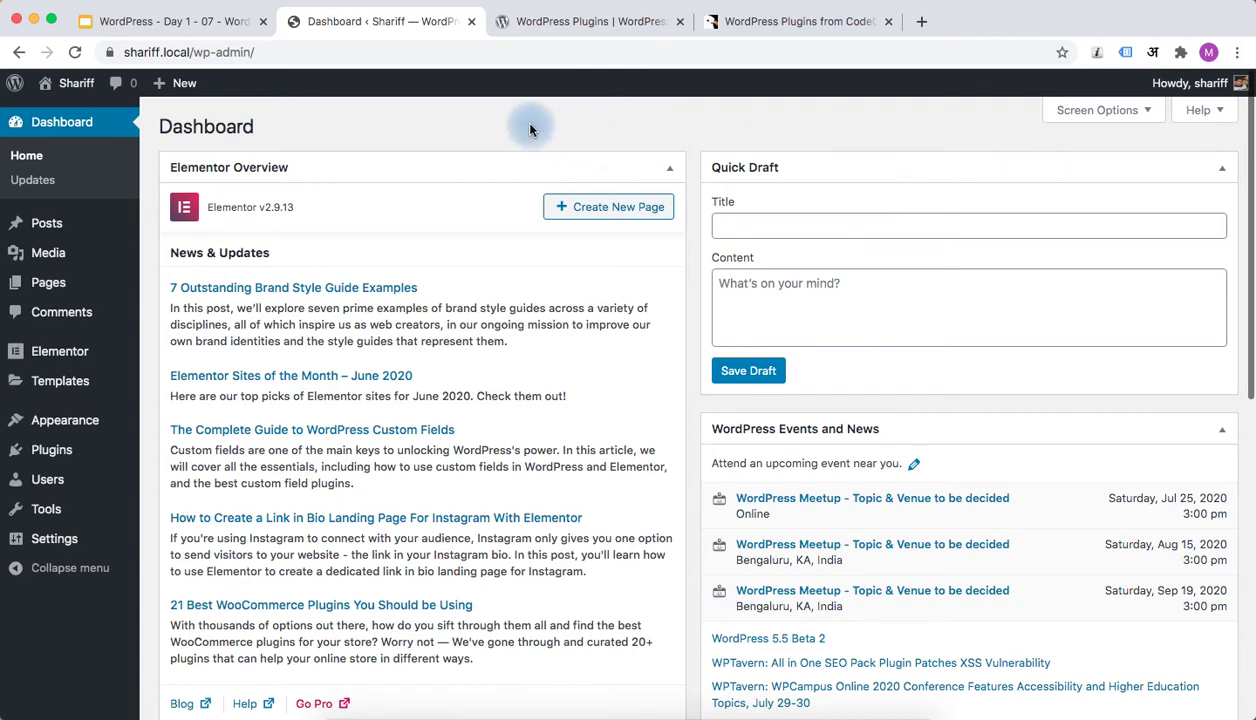
Switch to the WordPress.org plugin directory and download Contact Form 7 from Popular Plugins, saving contact-form-7.5.2.zip to Downloads.
{"action": "left_click", "coordinate": [585, 21]}
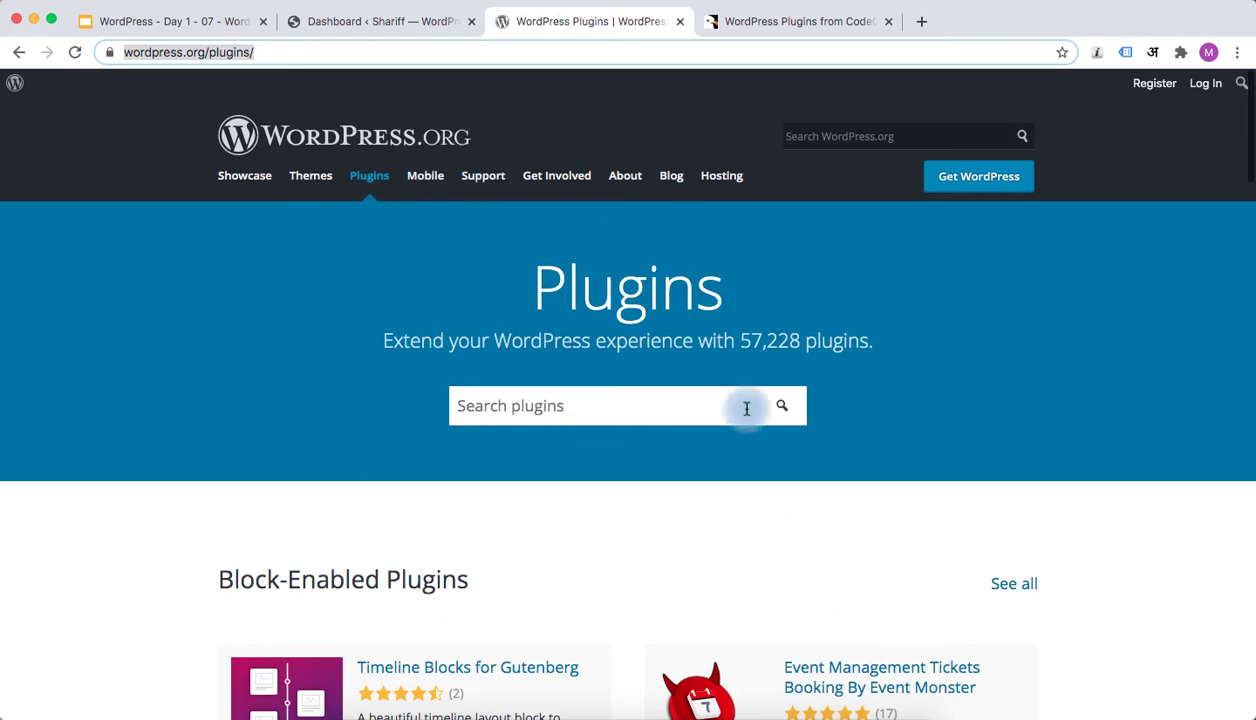
{"action": "scroll", "coordinate": [648, 432], "scroll_direction": "down", "scroll_amount": 5}
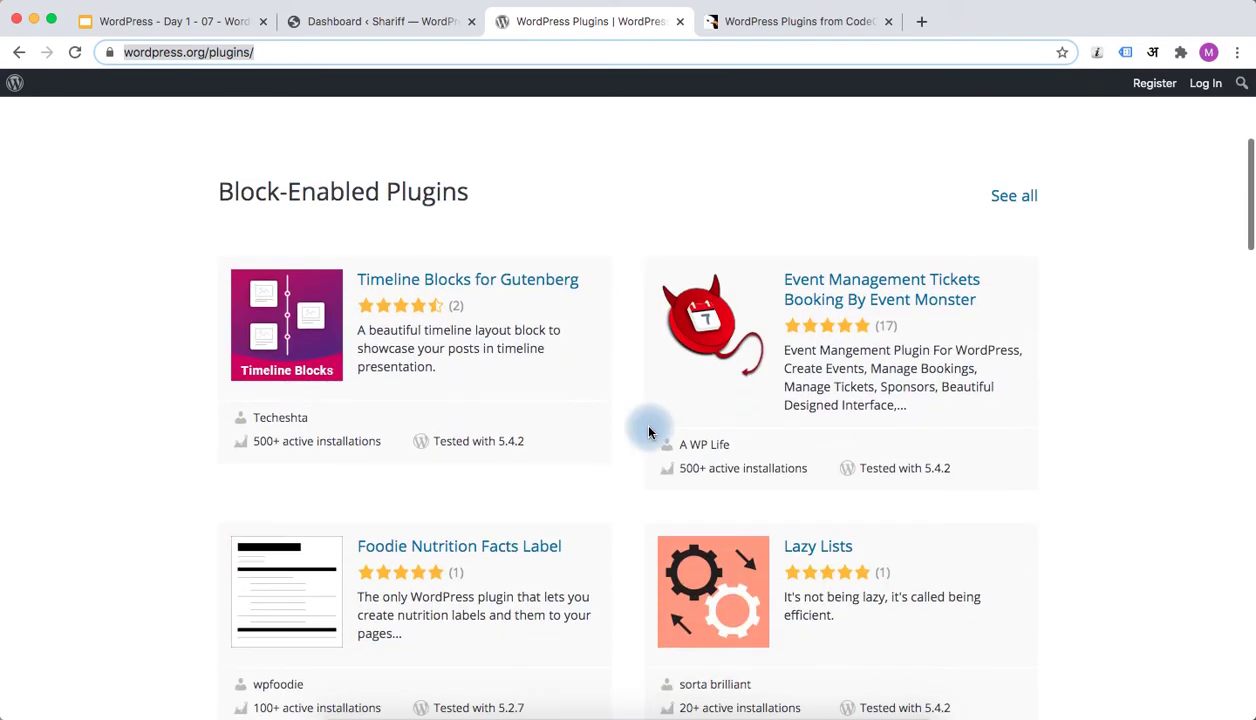
{"action": "scroll", "coordinate": [648, 432], "scroll_direction": "down", "scroll_amount": 5}
{"action": "scroll", "coordinate": [648, 432], "scroll_direction": "down", "scroll_amount": 2}
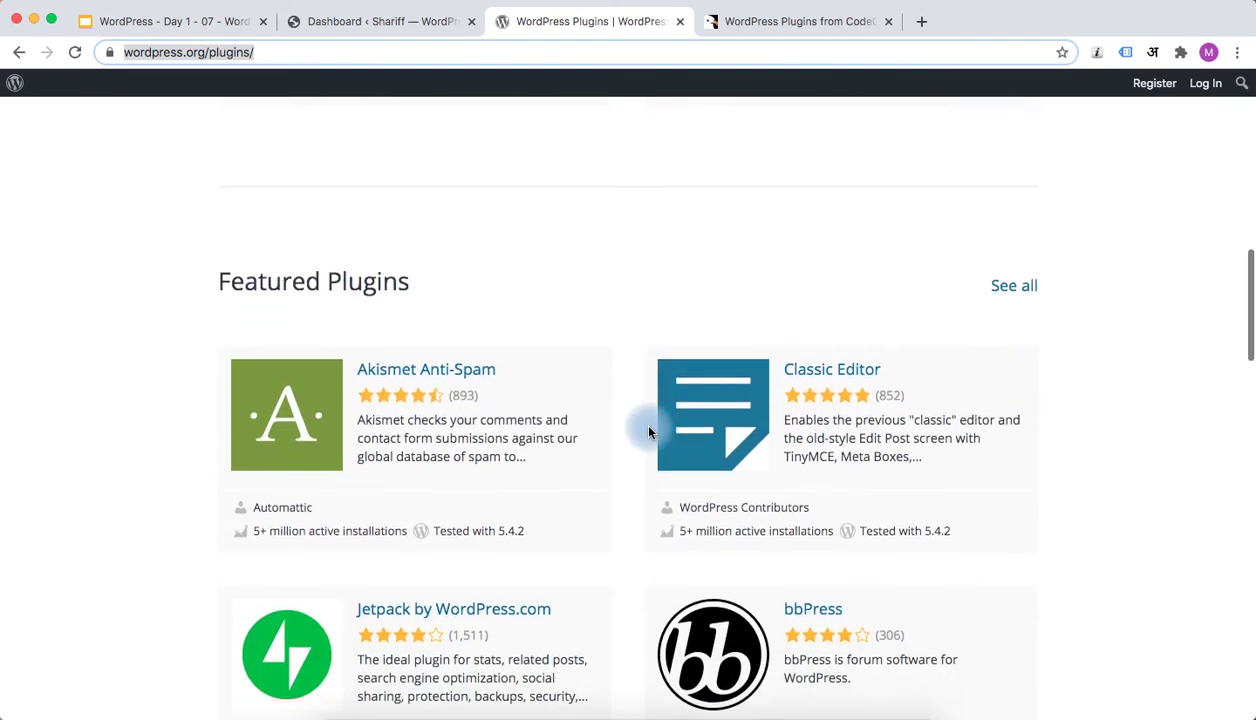
{"action": "scroll", "coordinate": [648, 432], "scroll_direction": "down", "scroll_amount": 4}
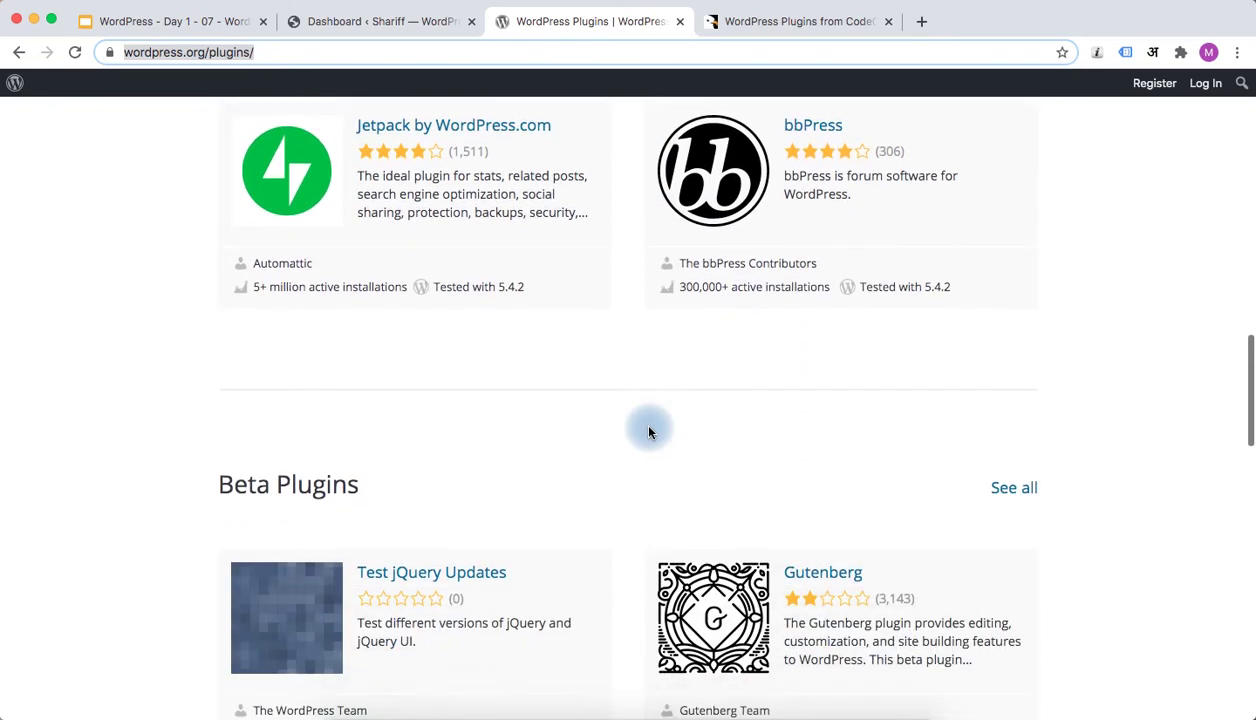
{"action": "scroll", "coordinate": [648, 432], "scroll_direction": "down", "scroll_amount": 1}
{"action": "scroll", "coordinate": [648, 432], "scroll_direction": "down", "scroll_amount": 2}
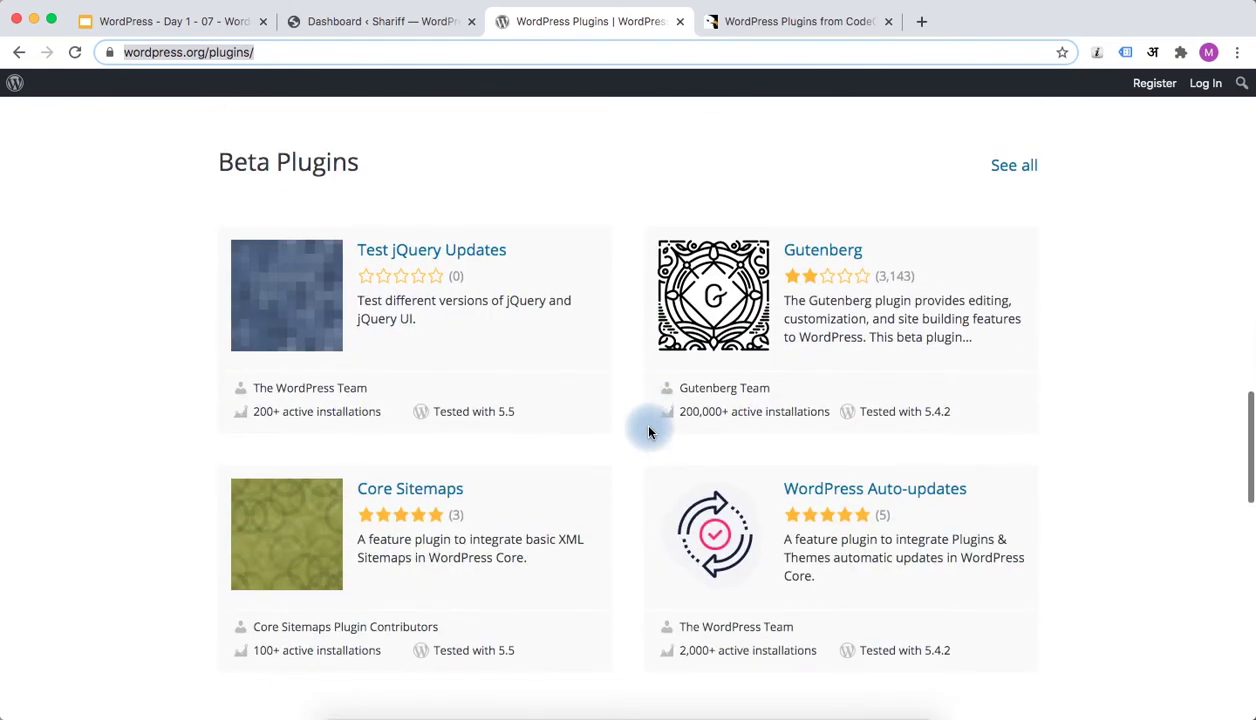
{"action": "scroll", "coordinate": [648, 432], "scroll_direction": "down", "scroll_amount": 4}
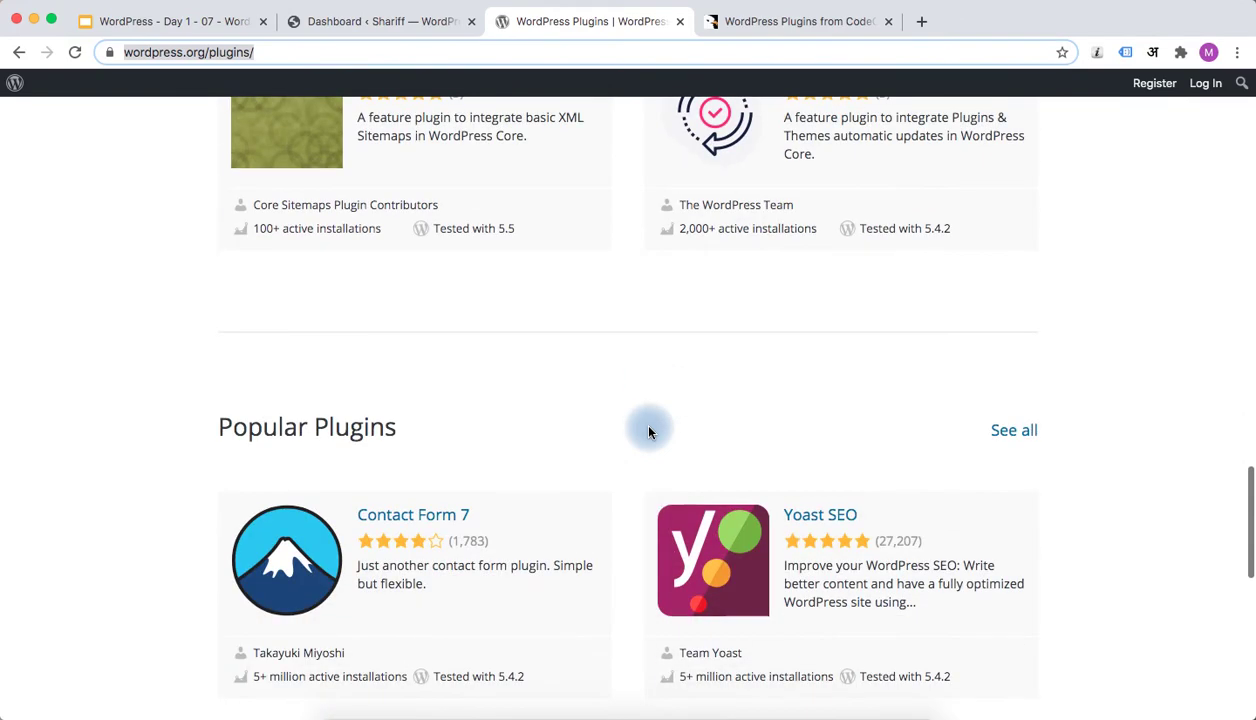
{"action": "scroll", "coordinate": [648, 432], "scroll_direction": "down", "scroll_amount": 2}
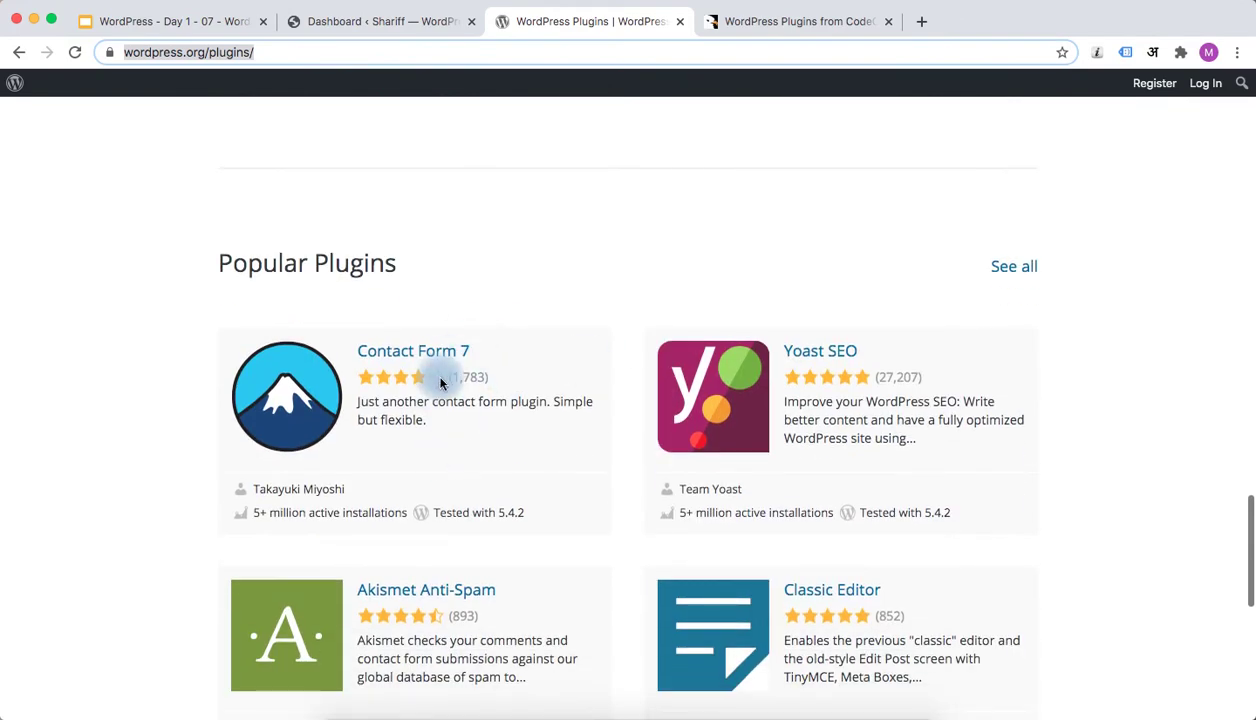
{"action": "left_click", "coordinate": [432, 352]}
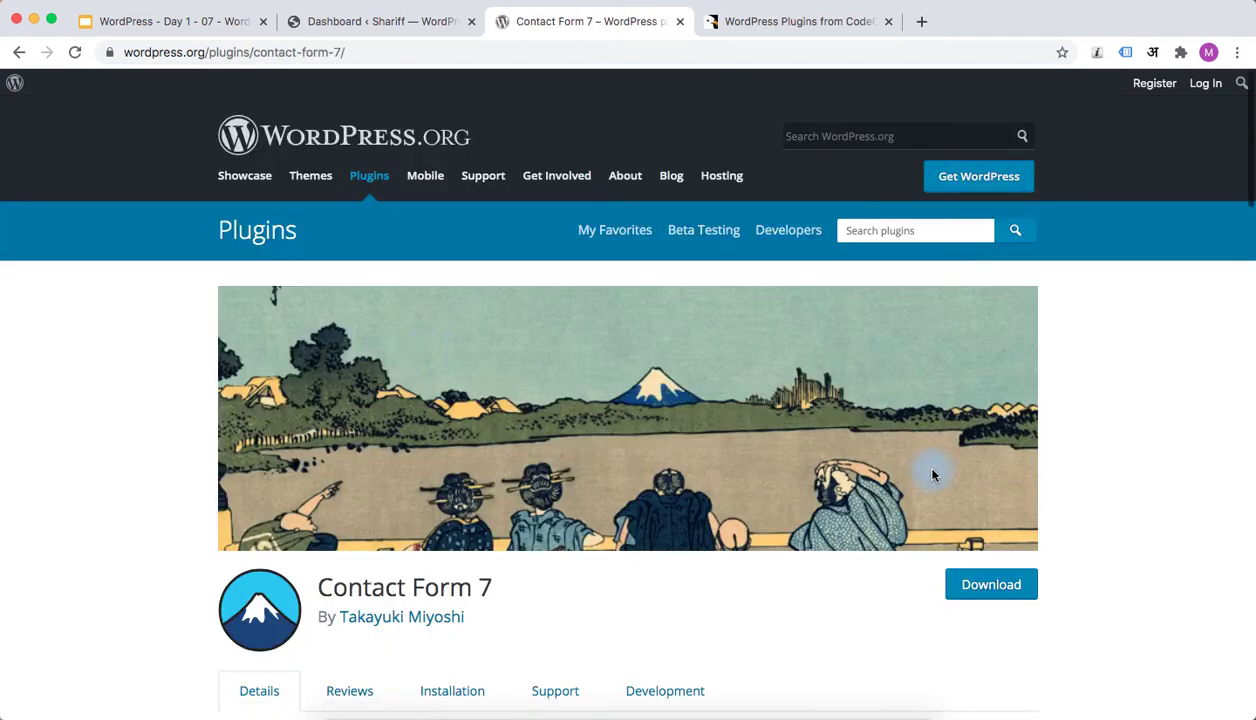
{"action": "left_click", "coordinate": [1004, 586]}
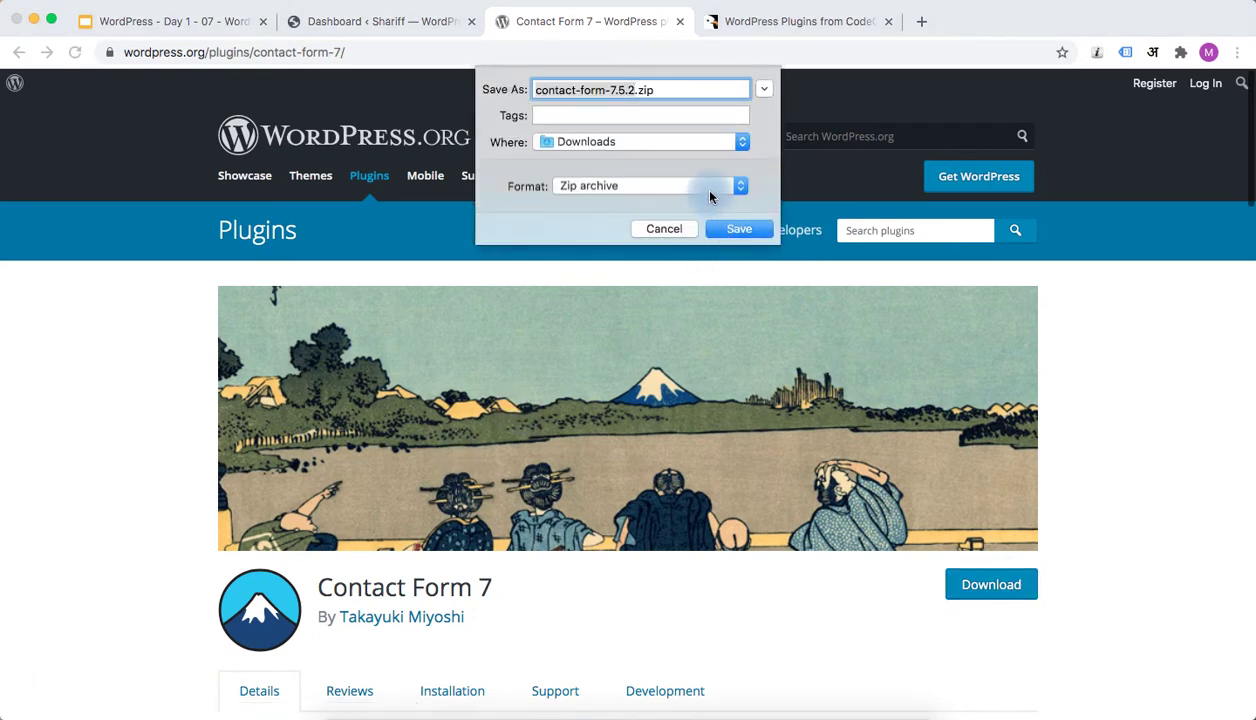
{"action": "left_click", "coordinate": [740, 234]}
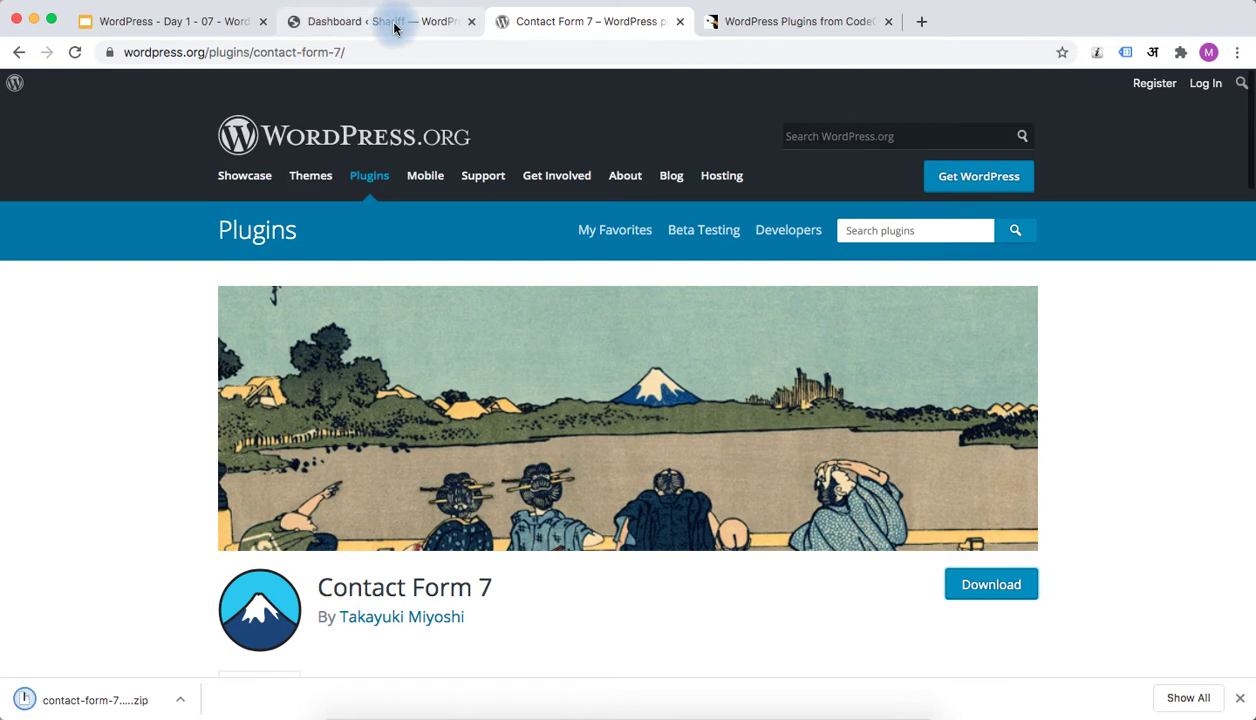
Return to the WordPress admin site and install a plugin manually by uploading contact-form-7.5.2.zip.
{"action": "left_click", "coordinate": [357, 25]}
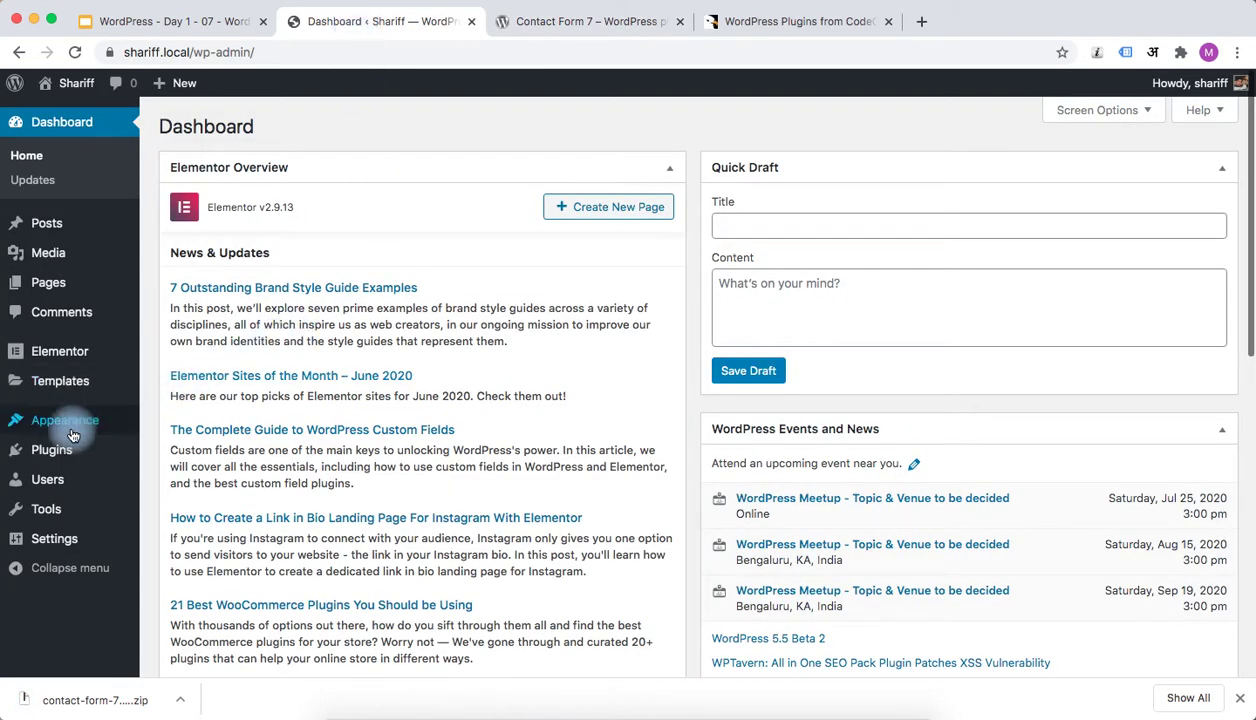
{"action": "mouse_move", "coordinate": [62, 447]}
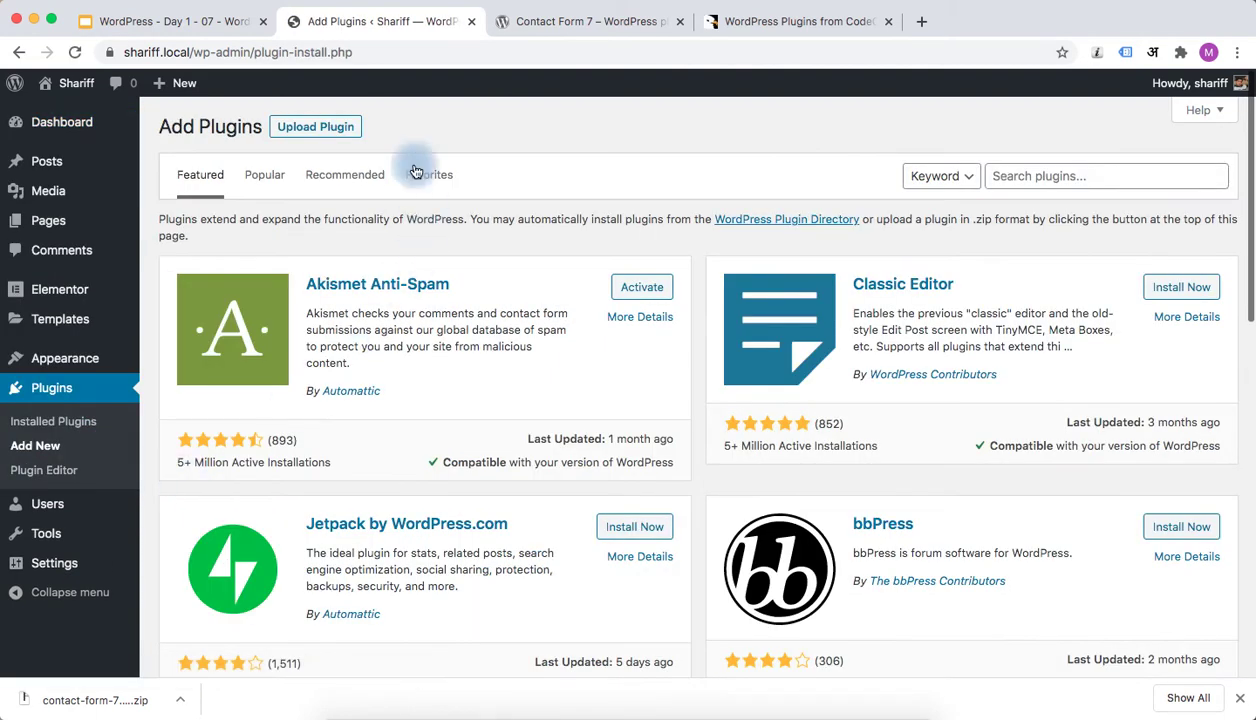
{"action": "left_click", "coordinate": [332, 130]}
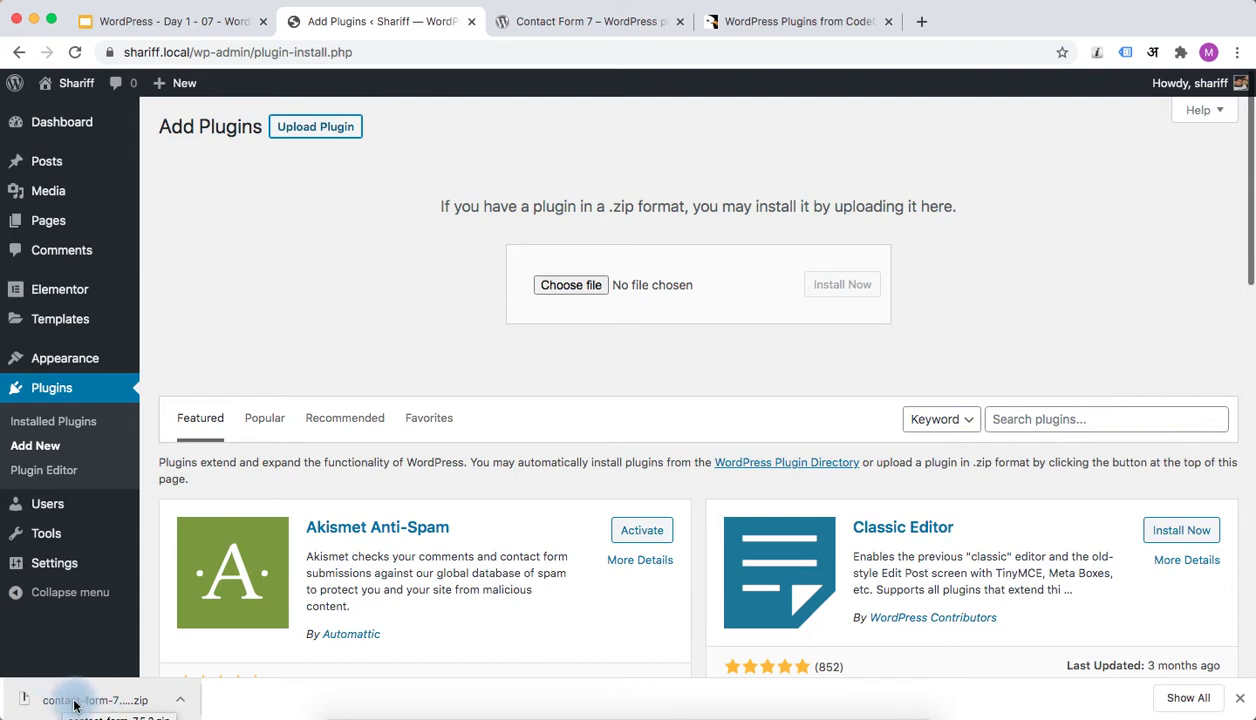
{"action": "left_click_drag", "start_coordinate": [74, 706], "coordinate": [570, 292]}
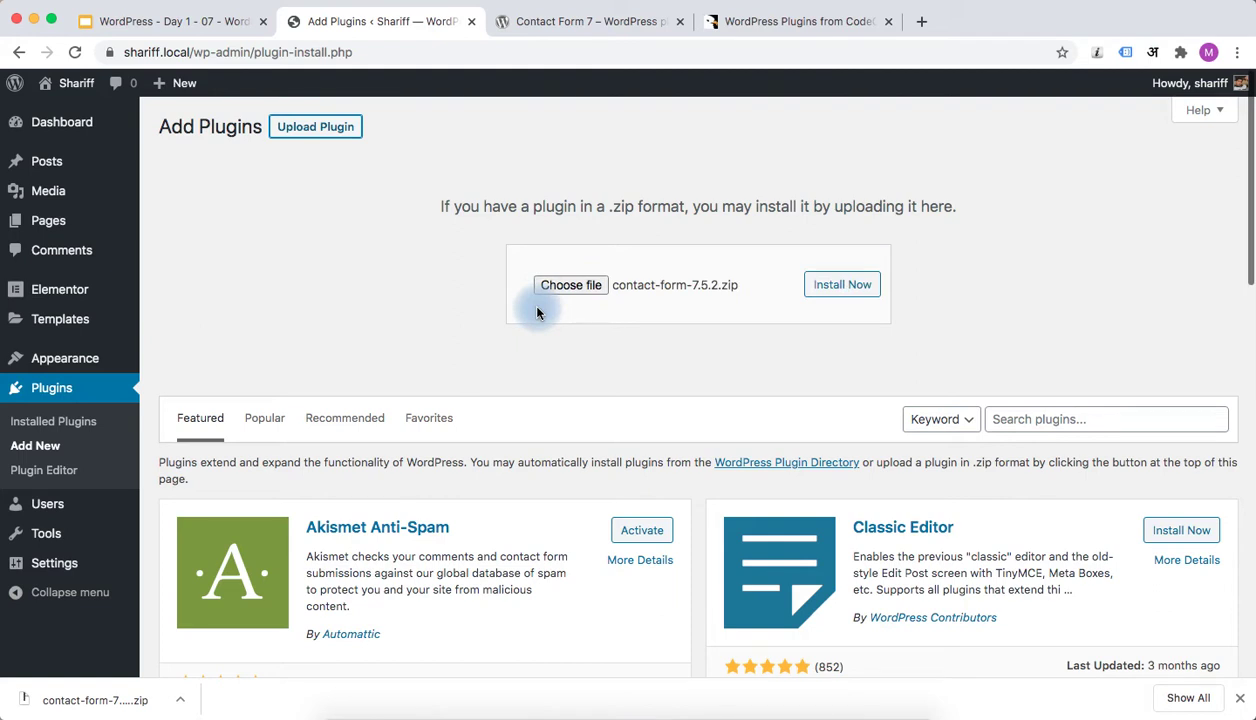
{"action": "left_click", "coordinate": [824, 290]}
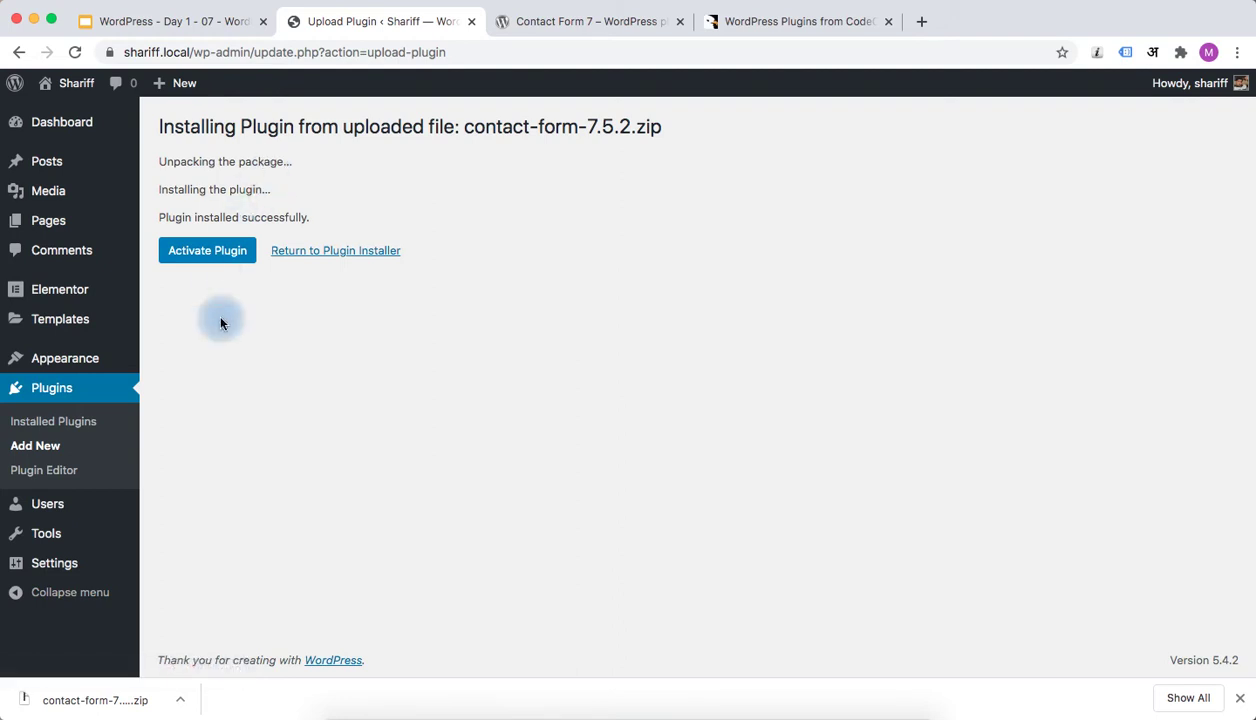
Open the installed plugins list, activate Contact Form 7, and deactivate it again.
{"action": "left_click", "coordinate": [75, 428]}
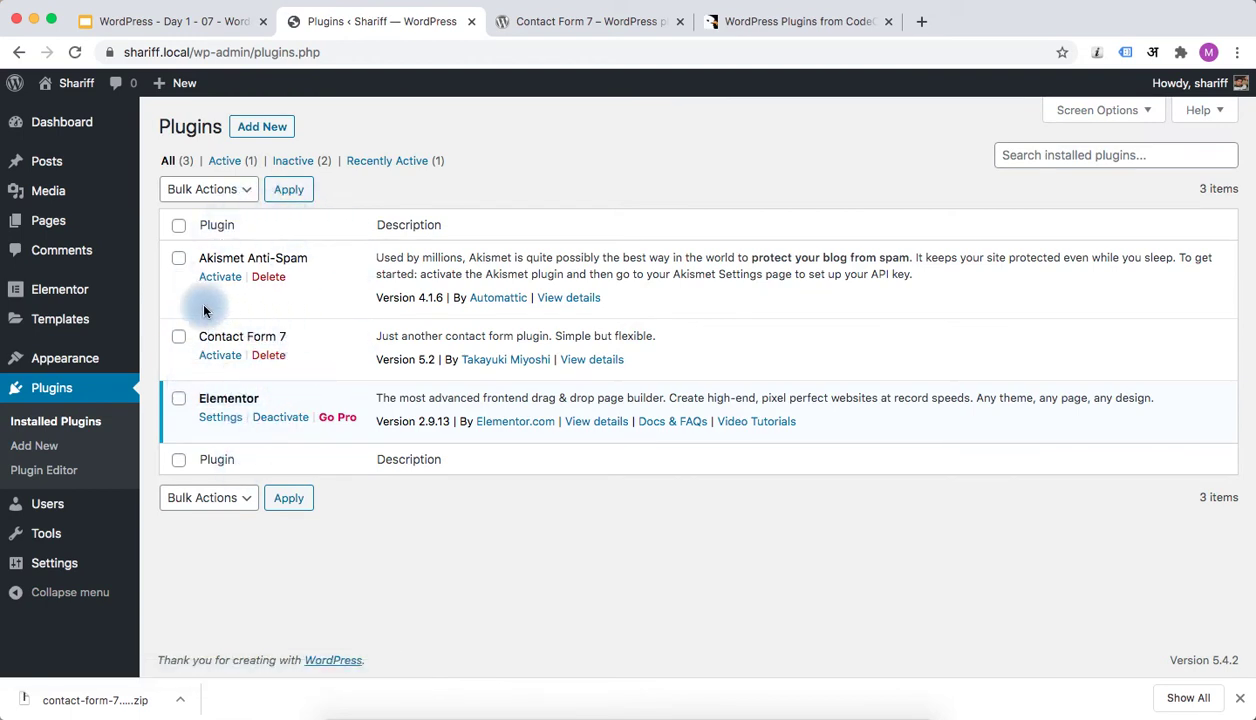
{"action": "left_click", "coordinate": [213, 364]}
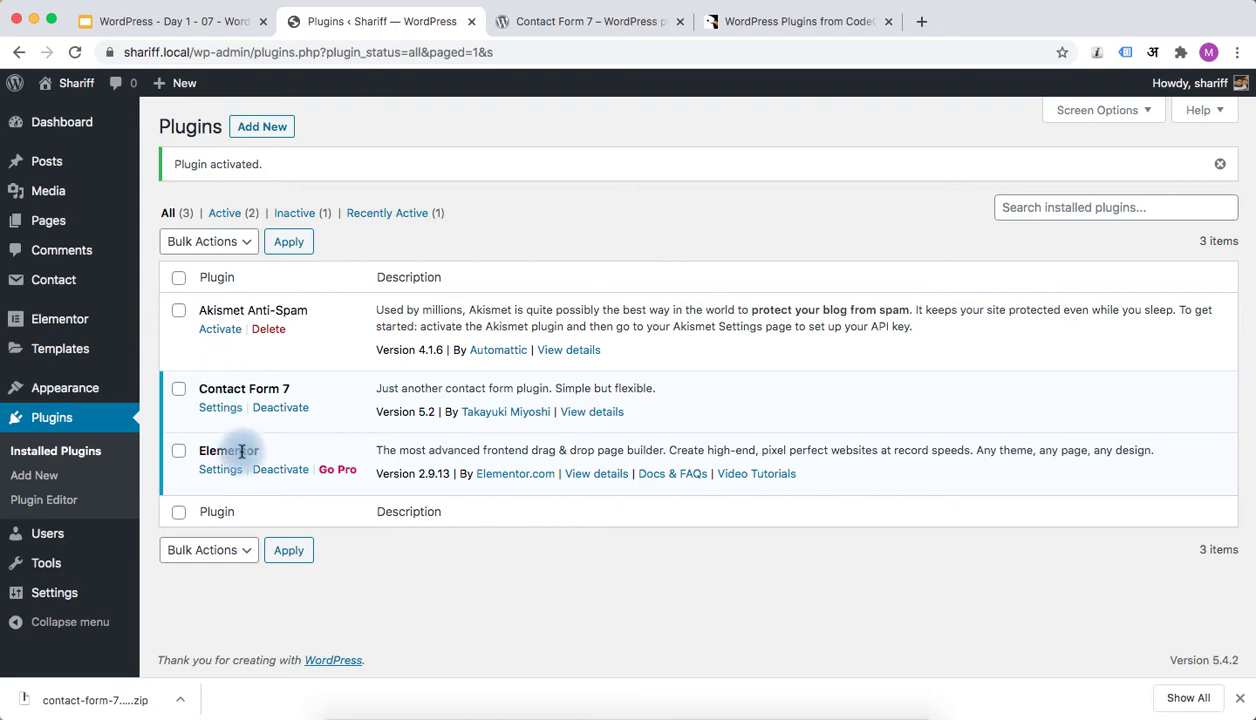
{"action": "left_click", "coordinate": [275, 409]}
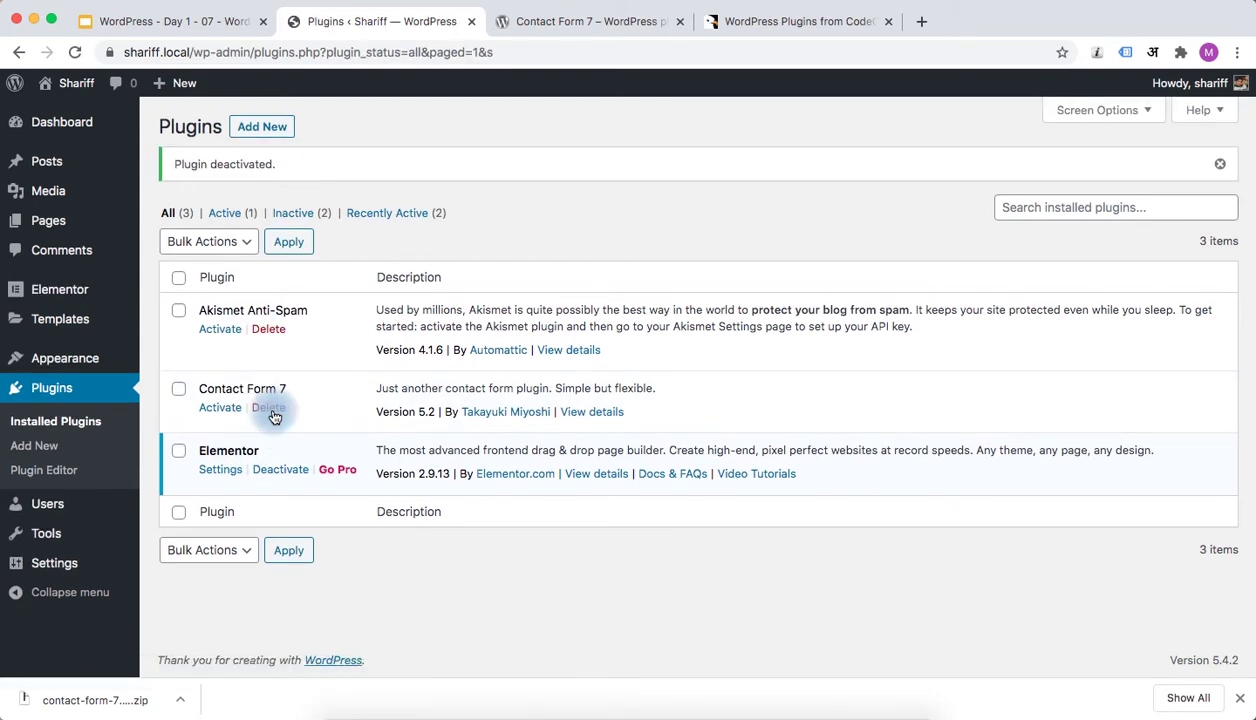
Switch to the Google Slides presentation and show the "How To Delete A Plugins?" slide.
{"action": "left_click", "coordinate": [182, 22]}
{"action": "scroll", "coordinate": [96, 488], "scroll_direction": "down", "scroll_amount": 3}
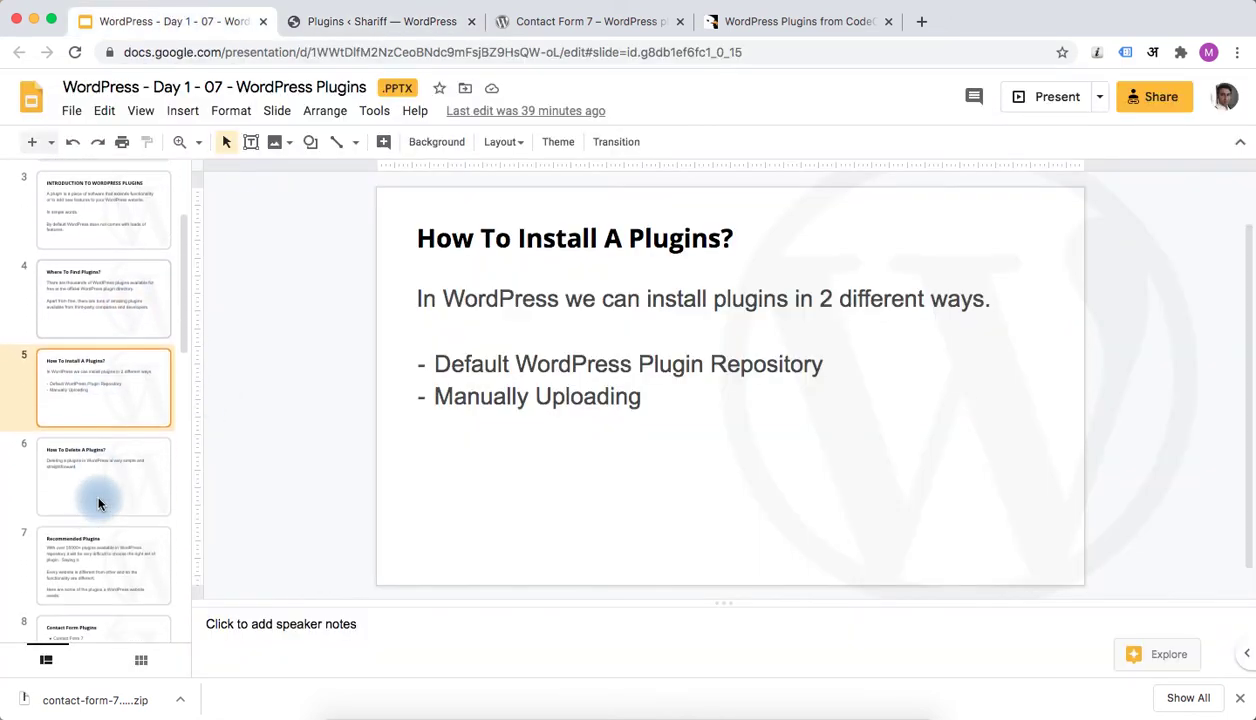
{"action": "left_click", "coordinate": [100, 480]}
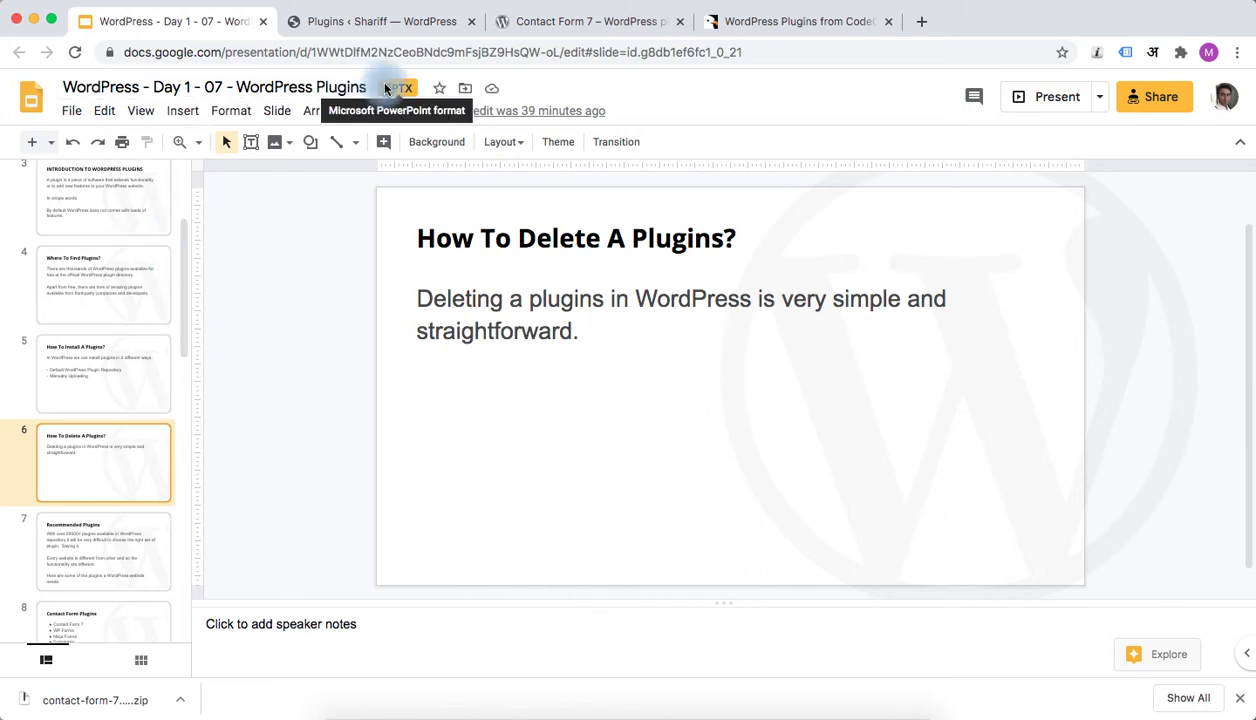
Switch back to the WordPress installed plugins list and delete Akismet Anti-Spam with its data.
{"action": "left_click", "coordinate": [393, 22]}
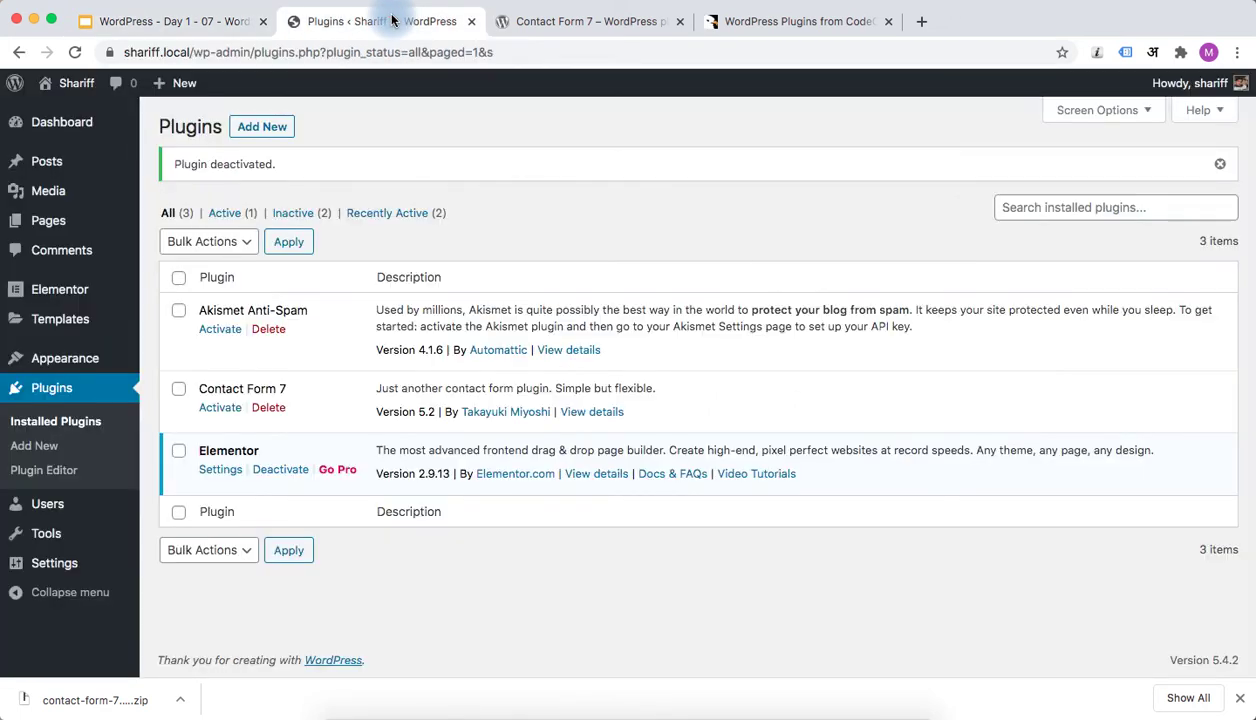
{"action": "left_click", "coordinate": [261, 472]}
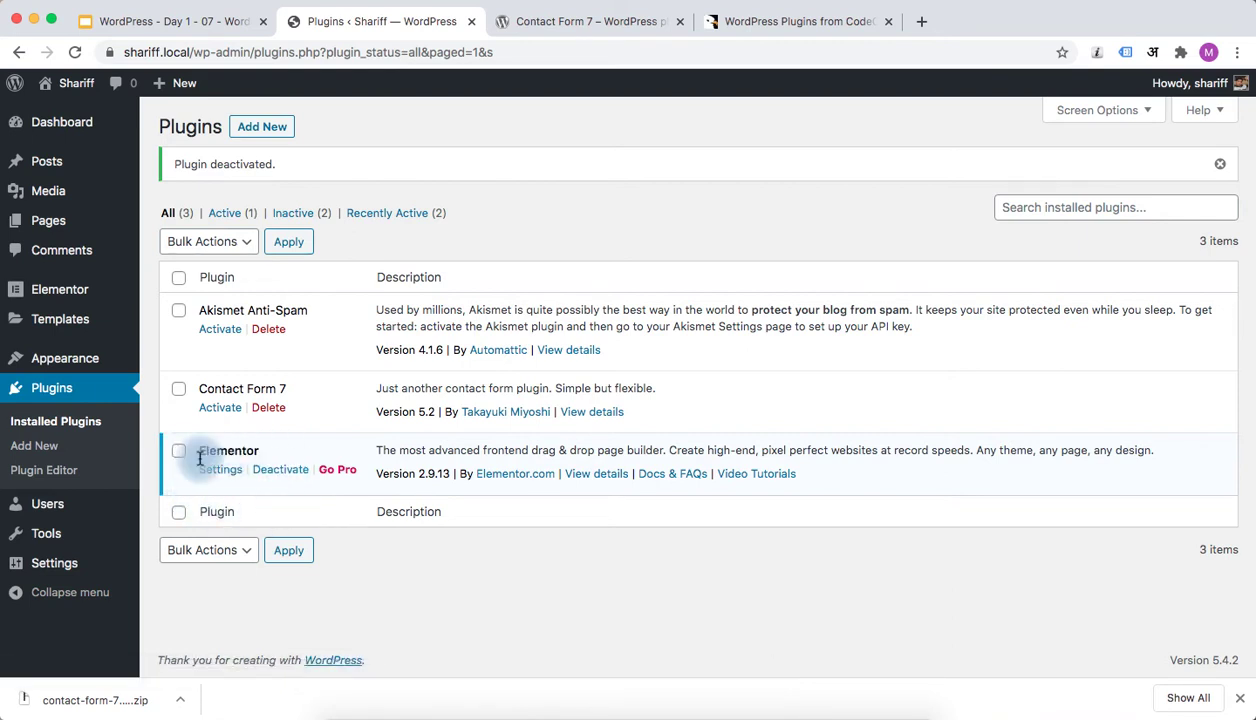
{"action": "left_click", "coordinate": [268, 333]}
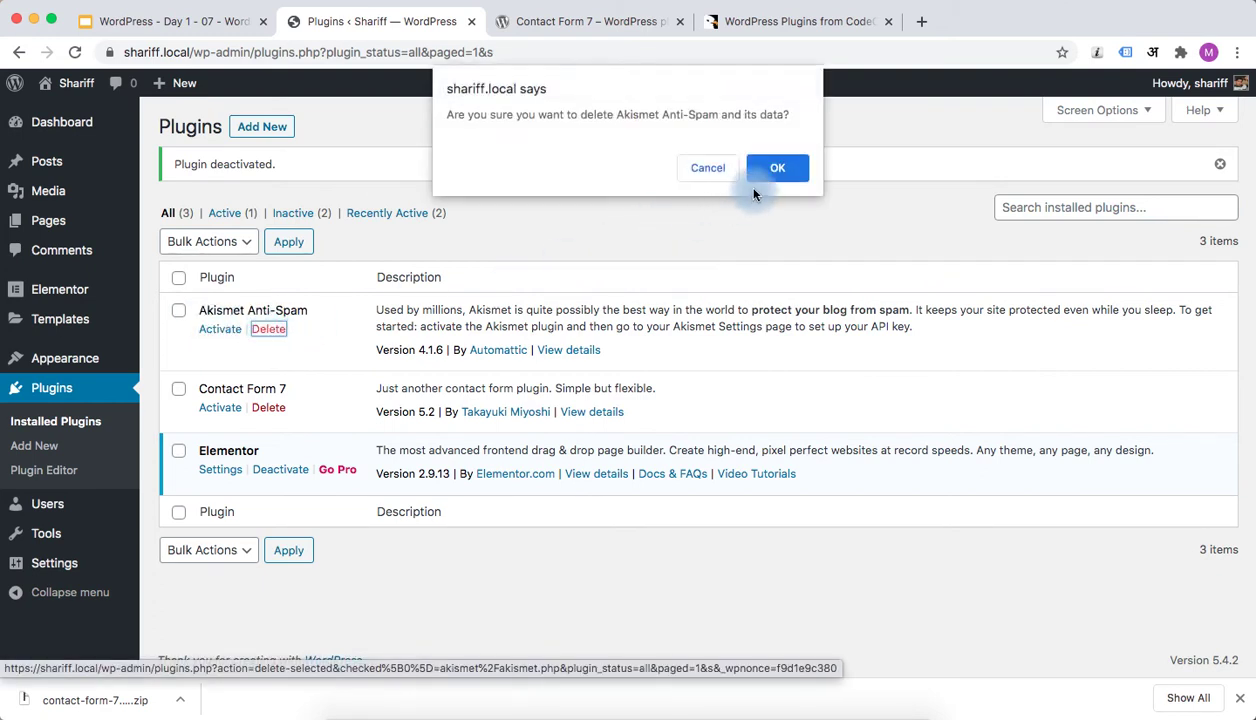
{"action": "left_click", "coordinate": [780, 166]}
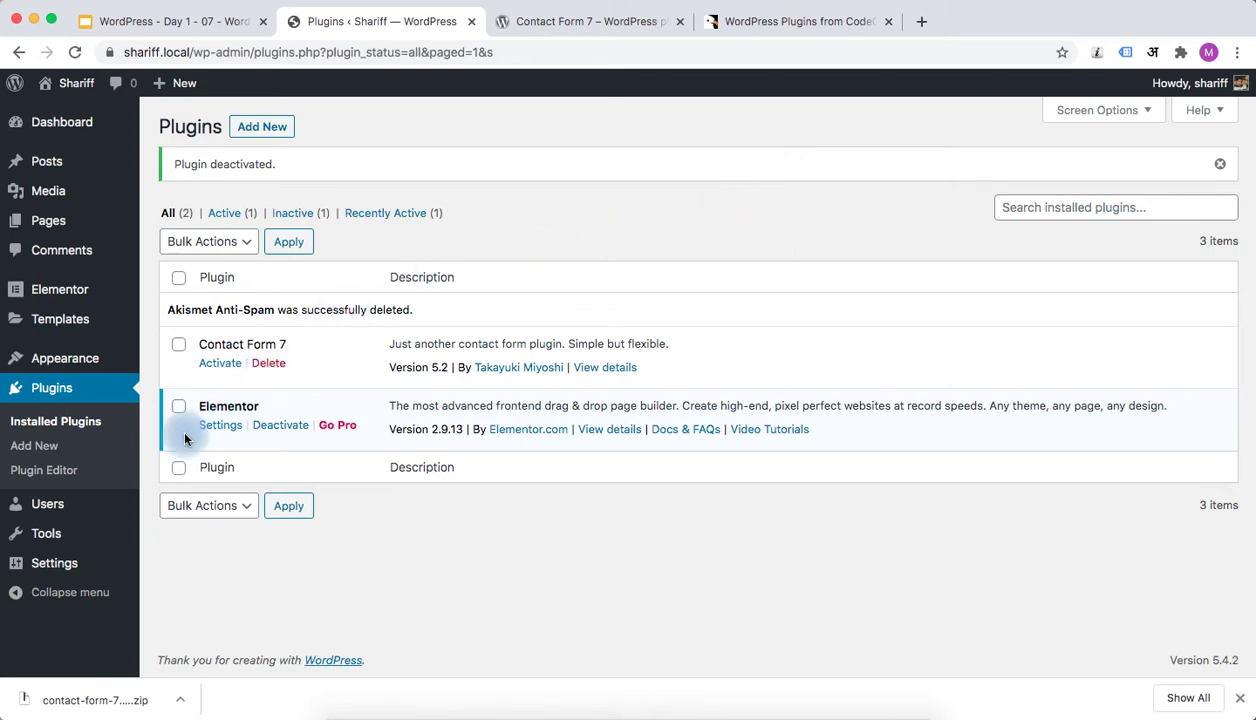
Deactivate Elementor, skipping the feedback, then bulk-delete Contact Form 7 and Elementor together with their data.
{"action": "left_click", "coordinate": [274, 430]}
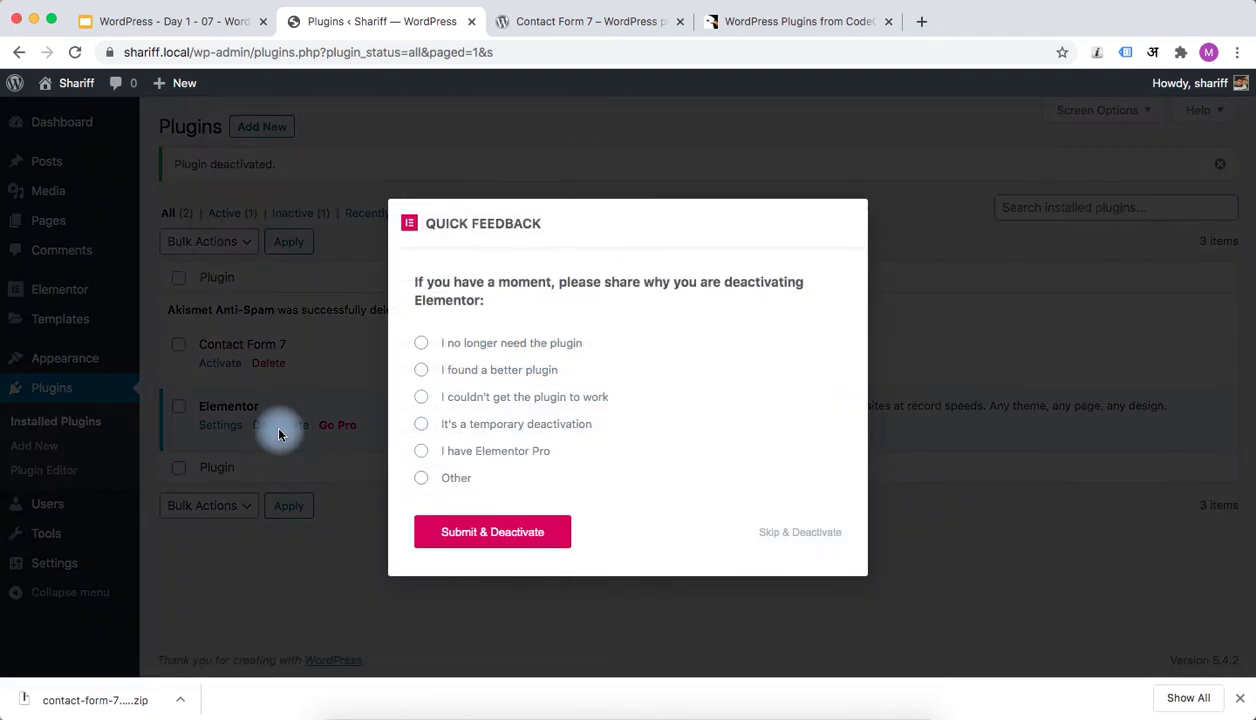
{"action": "left_click", "coordinate": [765, 533]}
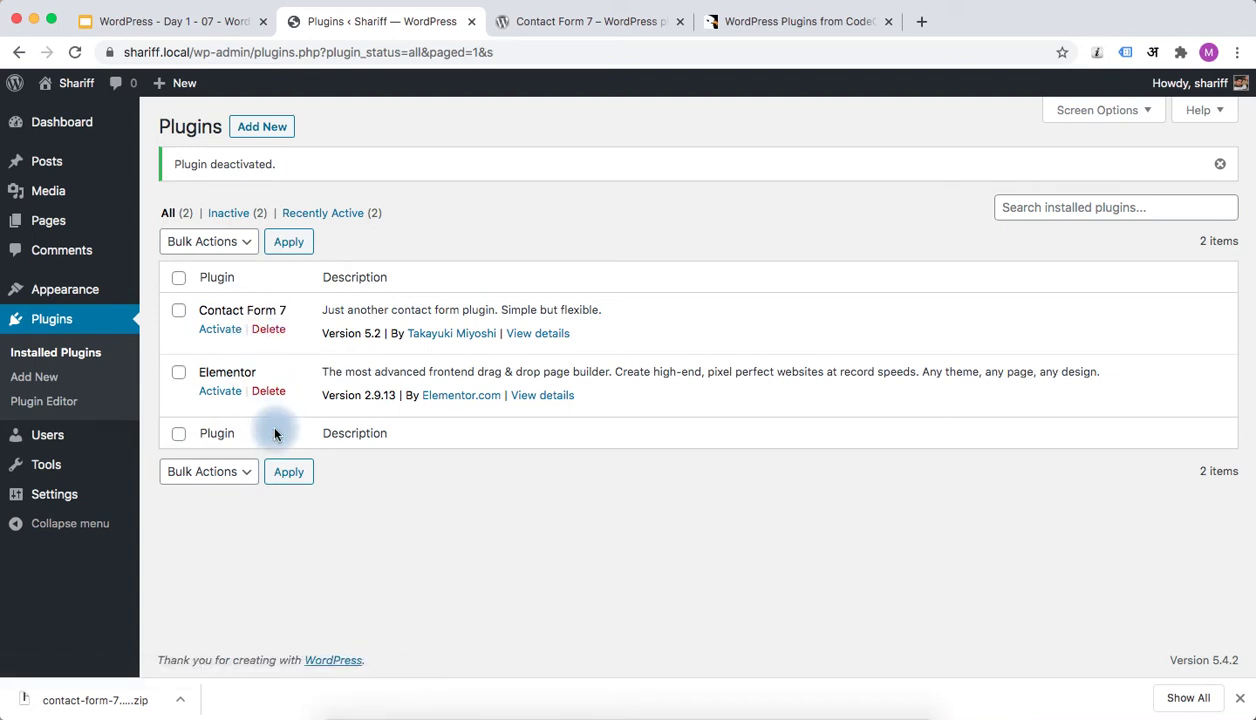
{"action": "left_click", "coordinate": [178, 311]}
{"action": "left_click", "coordinate": [178, 378]}
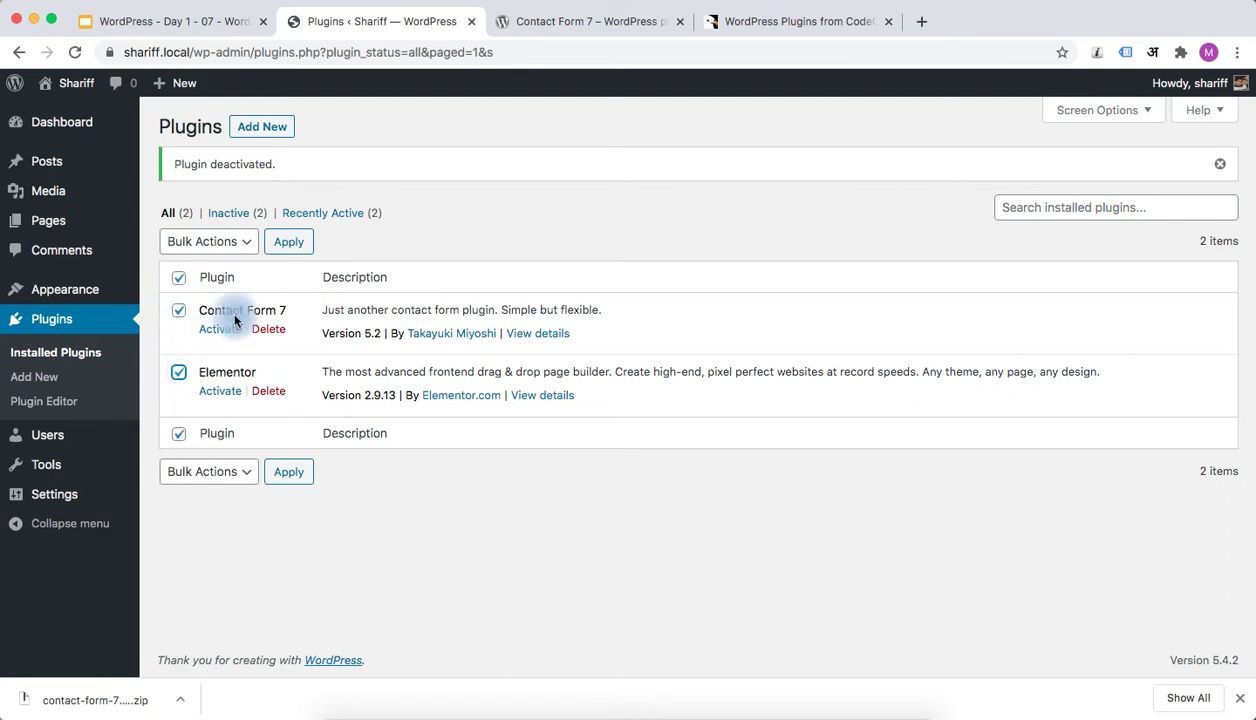
{"action": "left_click", "coordinate": [236, 247]}
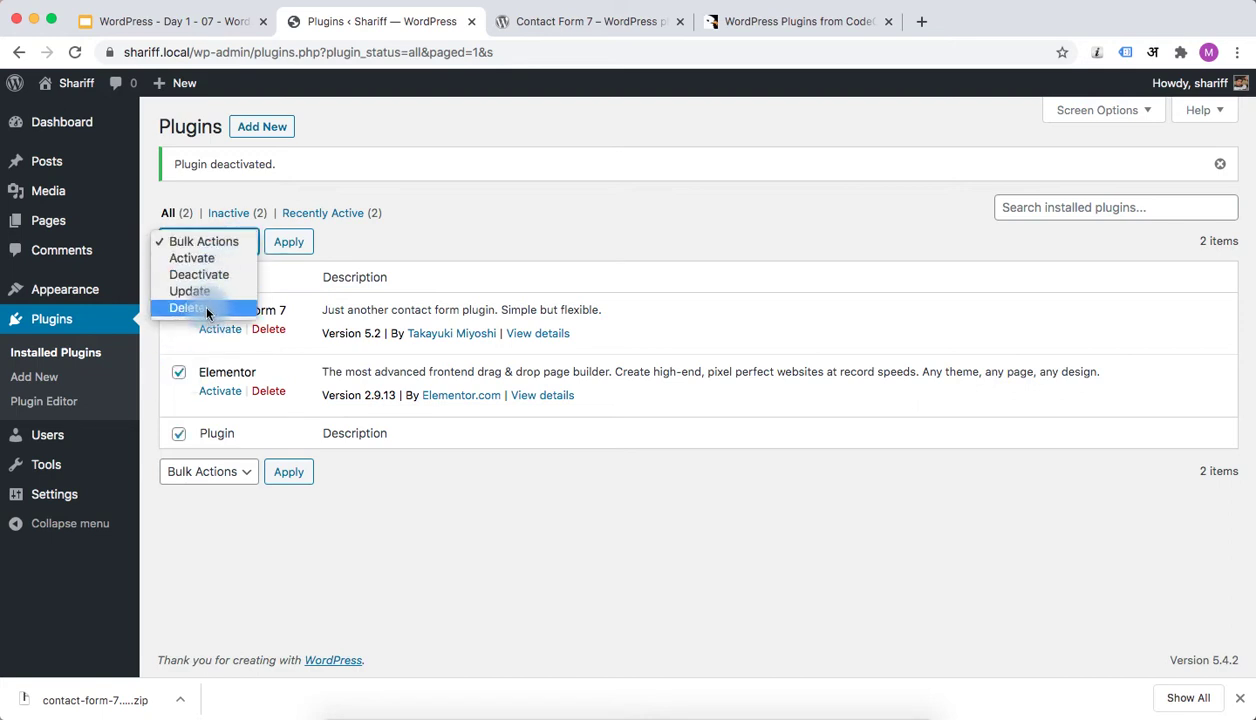
{"action": "left_click", "coordinate": [205, 308]}
{"action": "left_click", "coordinate": [286, 243]}
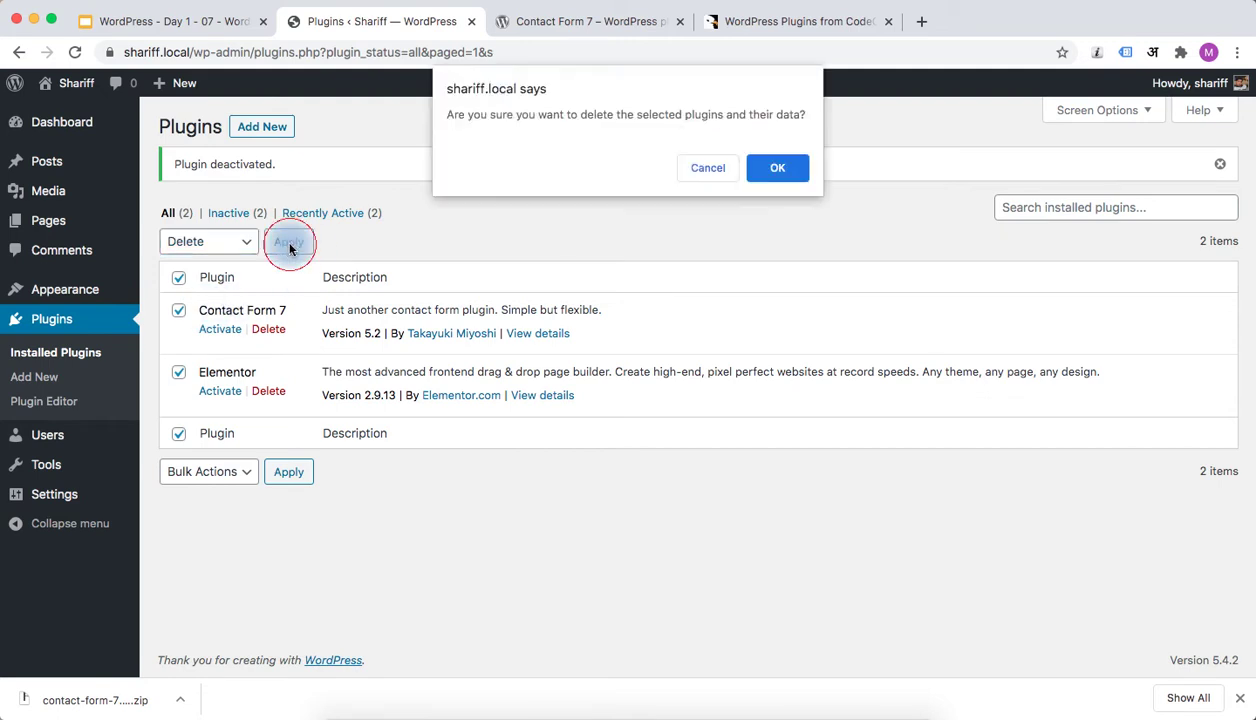
{"action": "left_click", "coordinate": [775, 168]}
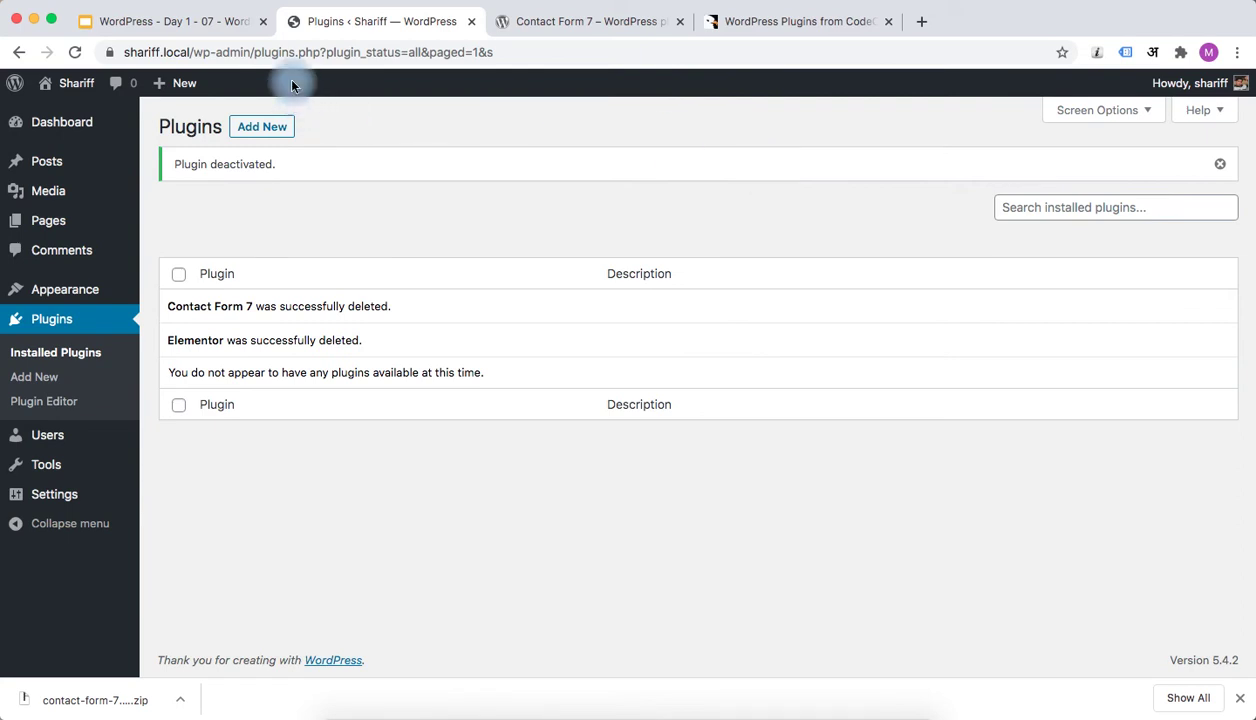
Switch to the Google Slides presentation and show the "Recommended Plugins" slide.
{"action": "left_click", "coordinate": [178, 30]}
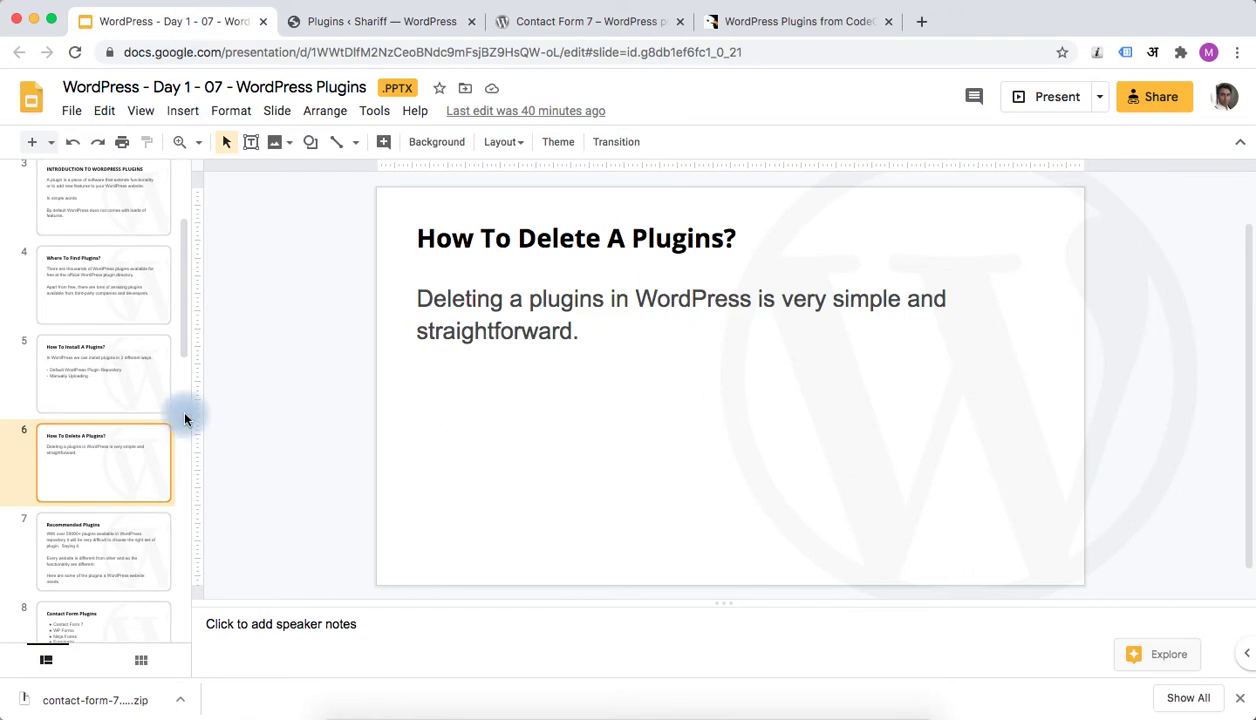
{"action": "left_click", "coordinate": [89, 556]}
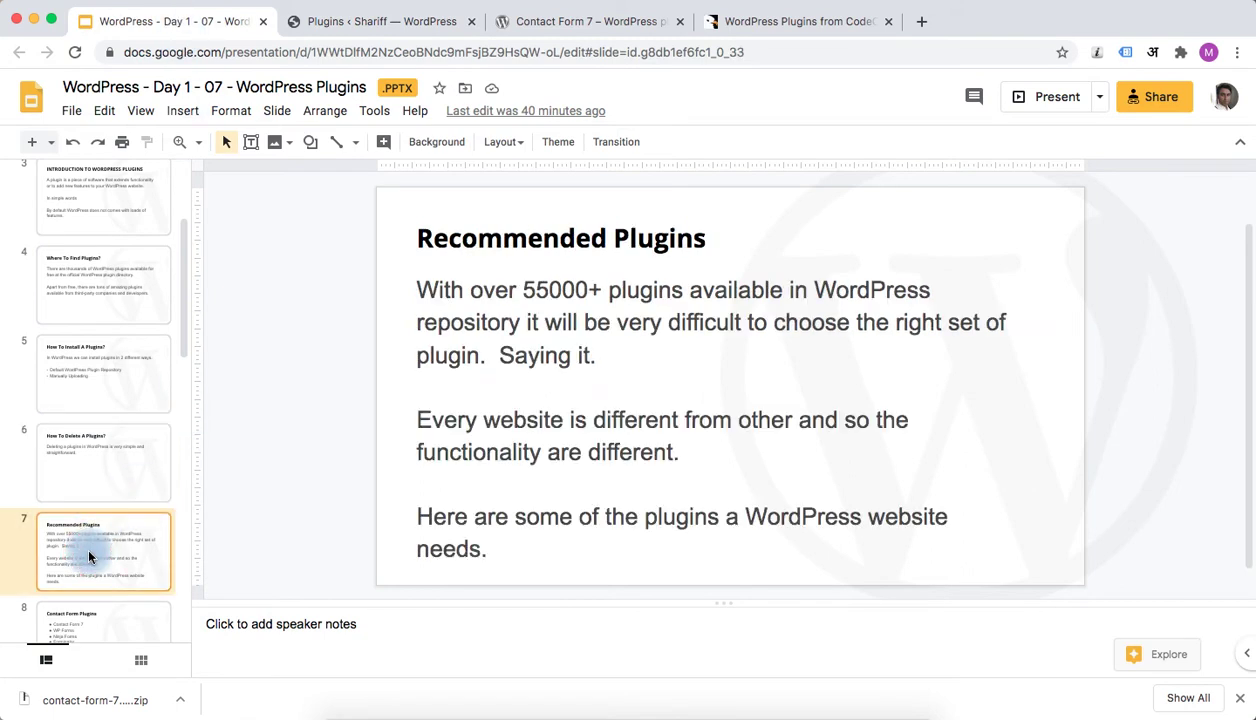
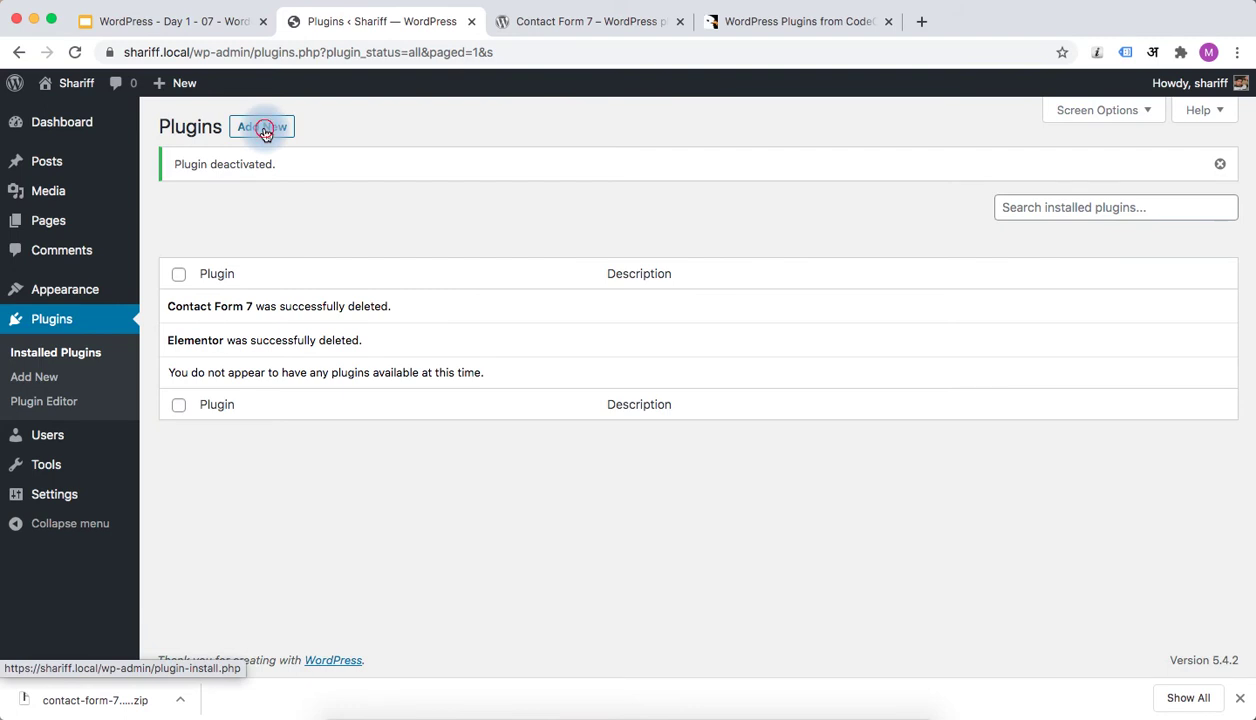
Search the WordPress Add Plugins page for "cache" and examine the results' ratings, active installations, last updates and compatibility.
{"action": "left_click", "coordinate": [264, 130]}
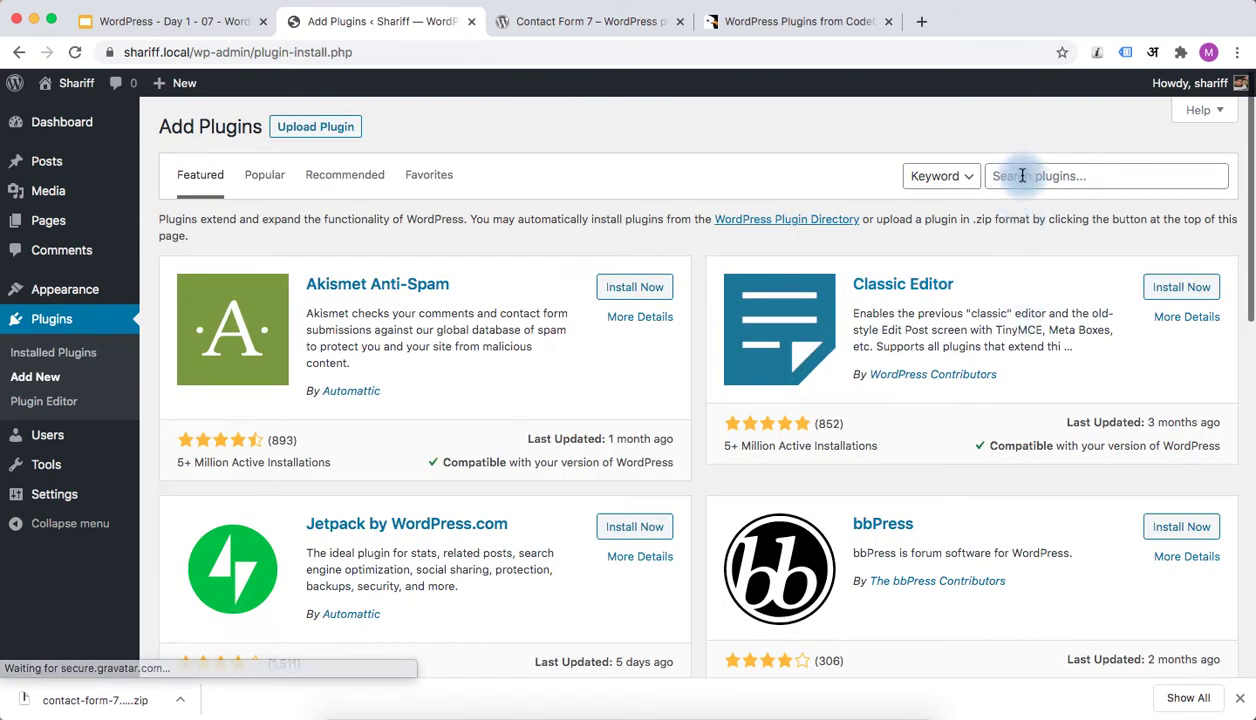
{"action": "left_click", "coordinate": [1023, 176]}
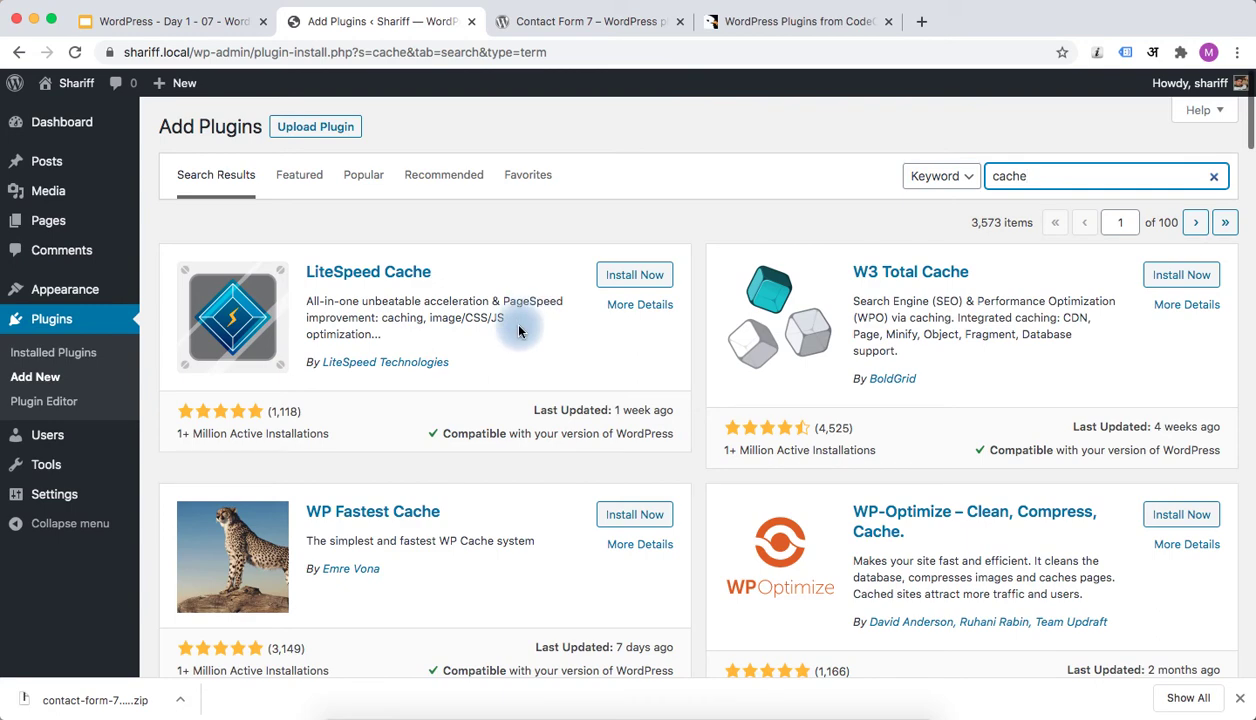
{"action": "scroll", "coordinate": [519, 331], "scroll_direction": "down", "scroll_amount": 3}
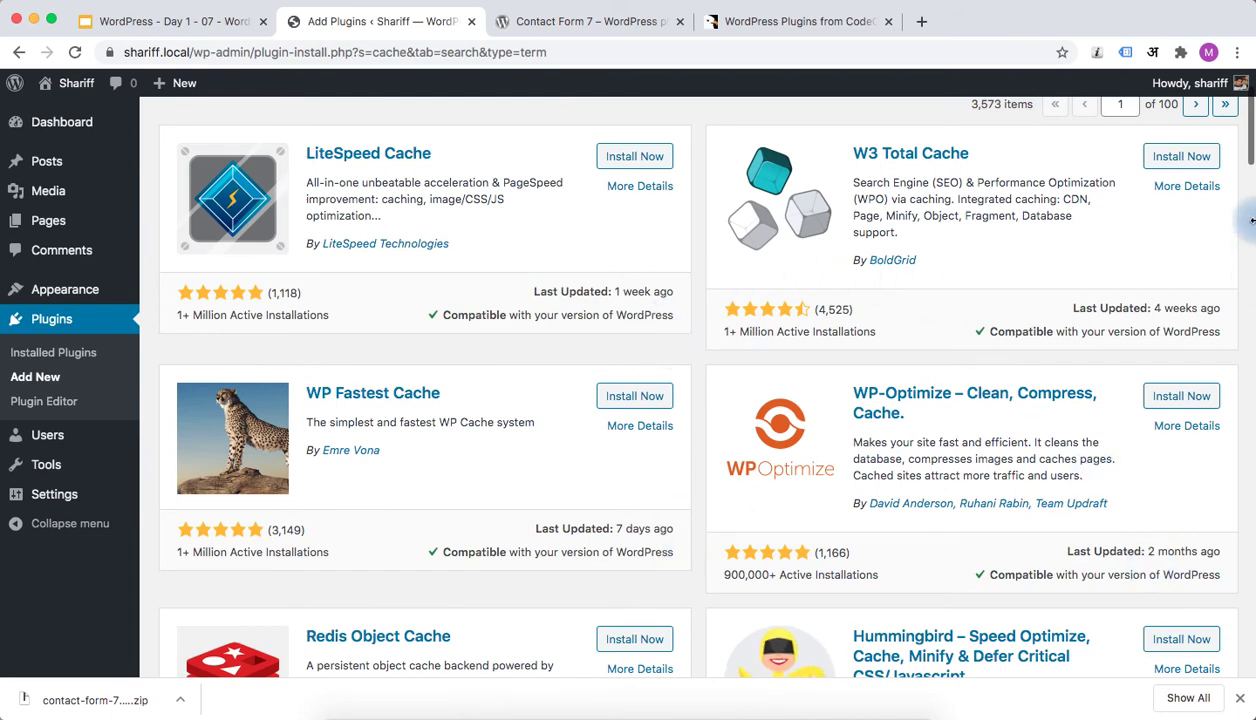
{"action": "scroll", "coordinate": [1058, 530], "scroll_direction": "down", "scroll_amount": 1}
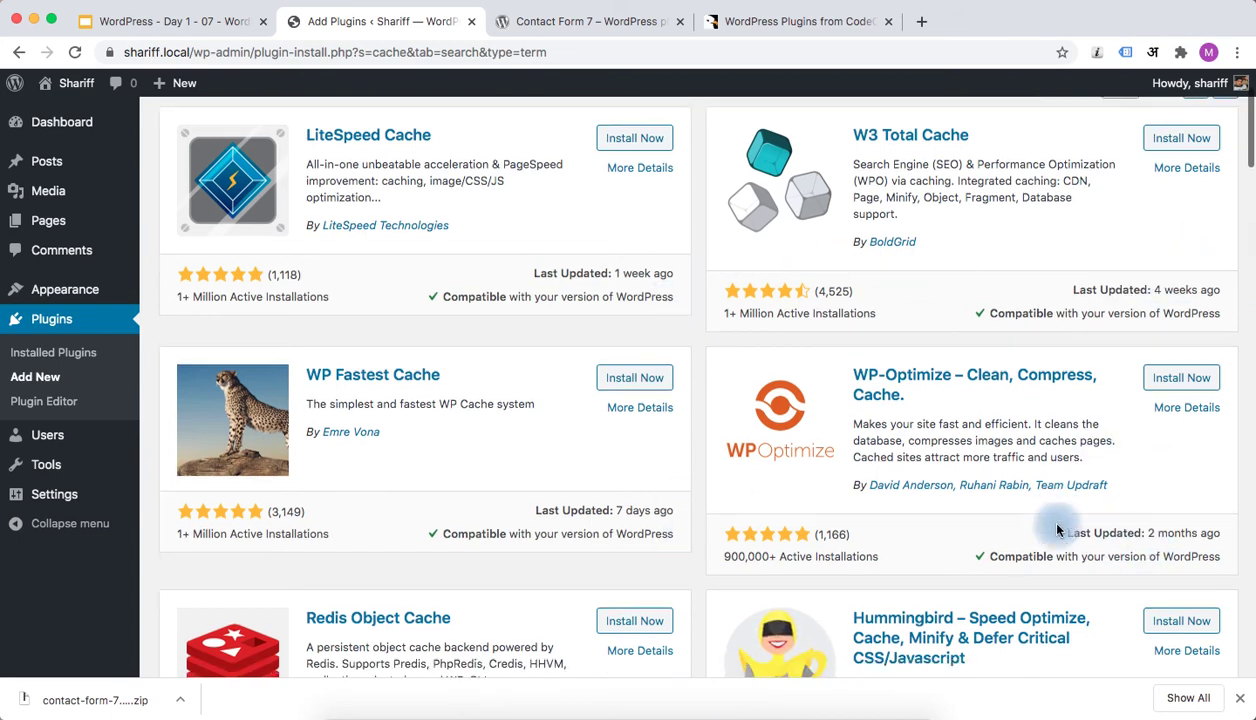
{"action": "scroll", "coordinate": [1058, 530], "scroll_direction": "down", "scroll_amount": 5}
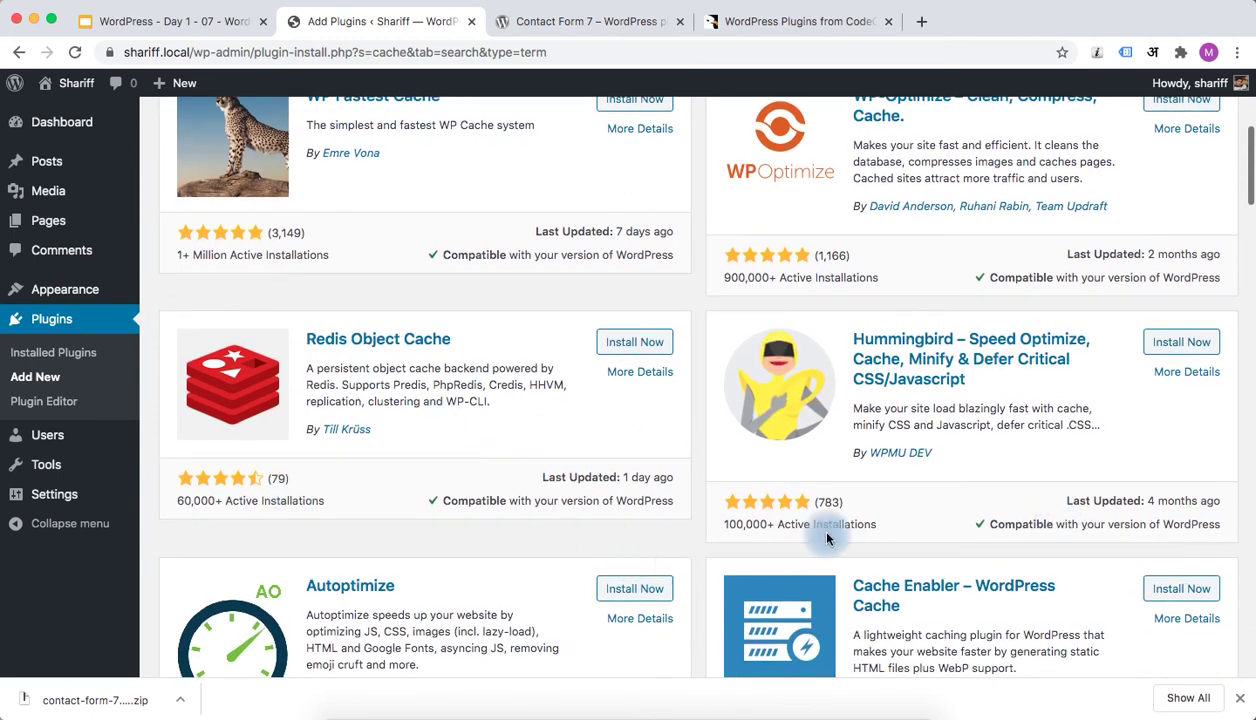
{"action": "scroll", "coordinate": [851, 480], "scroll_direction": "down", "scroll_amount": 4}
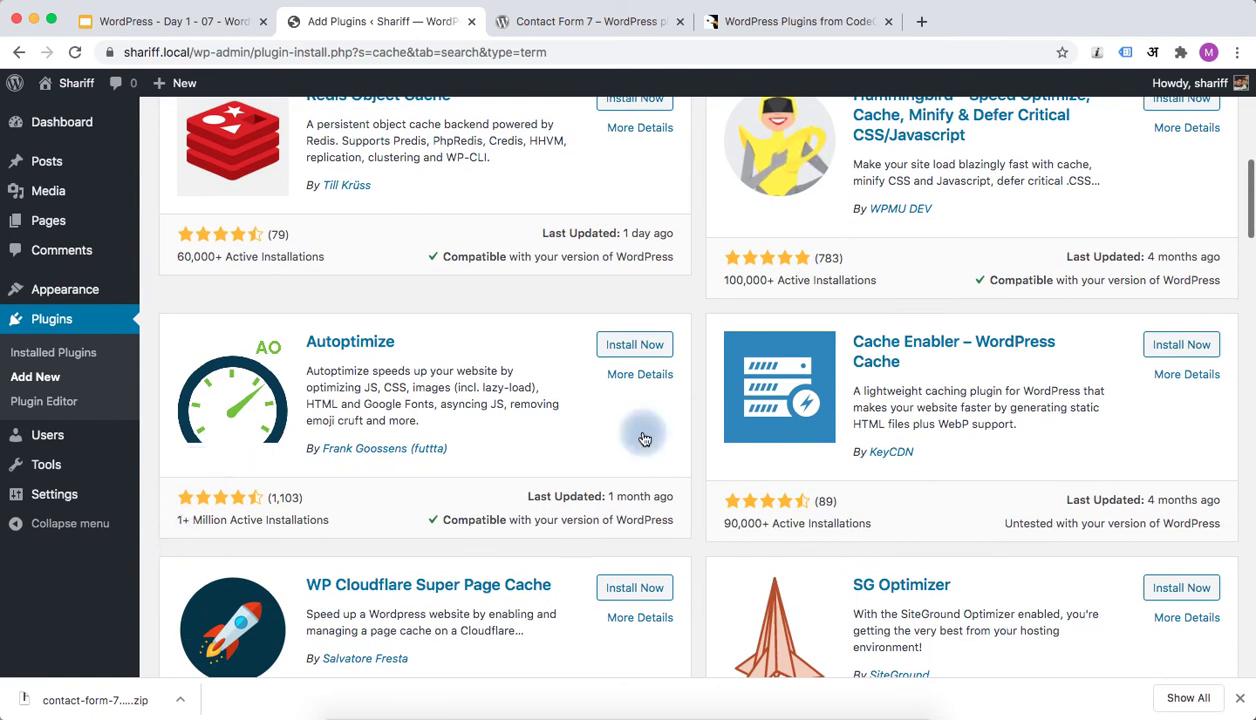
{"action": "scroll", "coordinate": [999, 430], "scroll_direction": "down", "scroll_amount": 4}
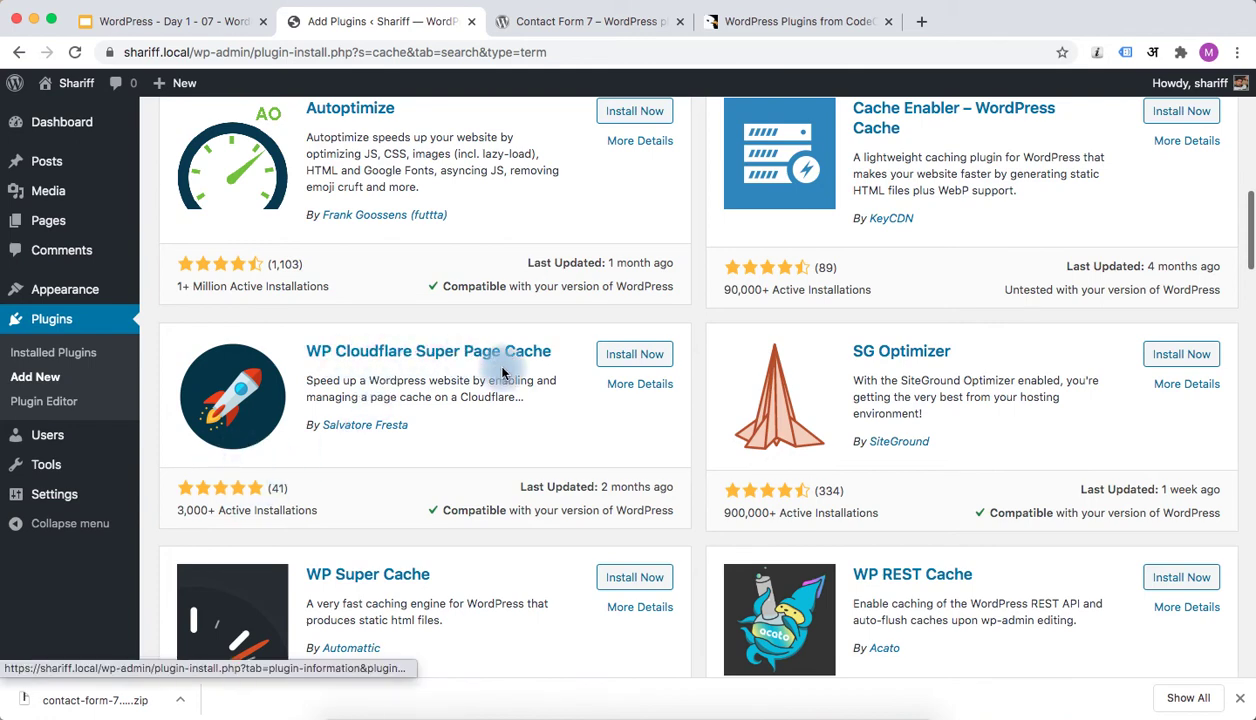
{"action": "scroll", "coordinate": [457, 463], "scroll_direction": "down", "scroll_amount": 3}
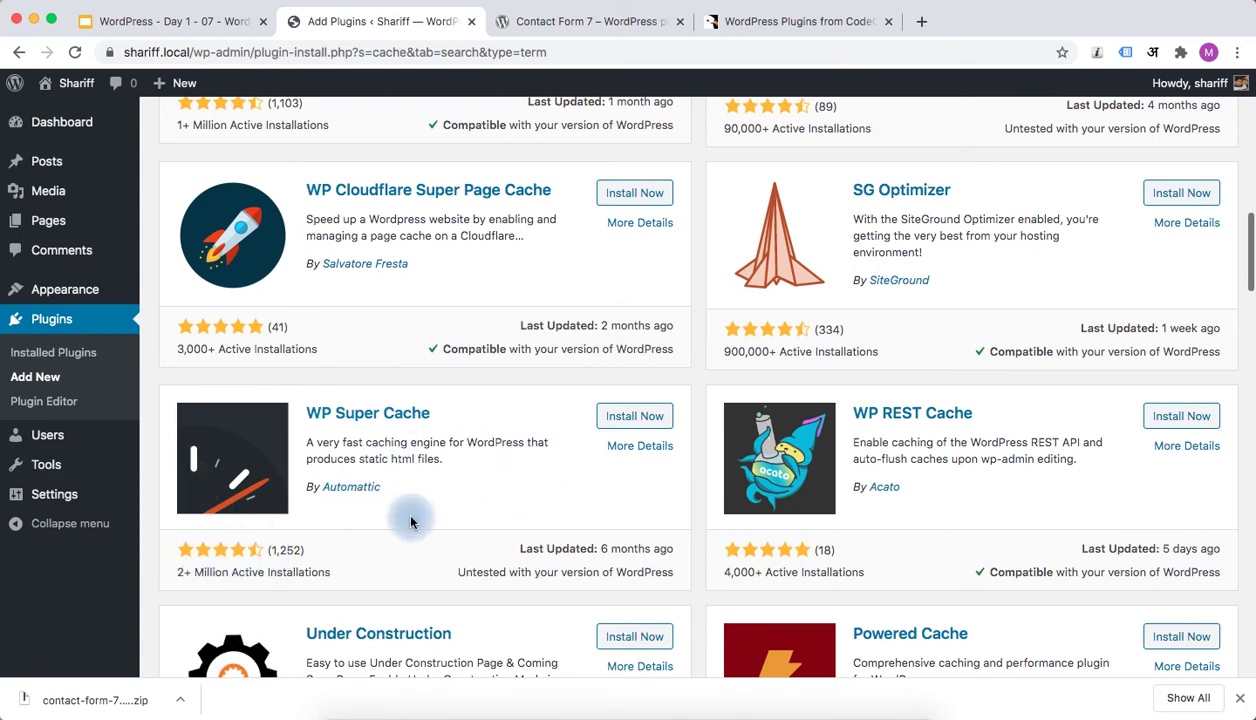
{"action": "scroll", "coordinate": [445, 505], "scroll_direction": "down", "scroll_amount": 3}
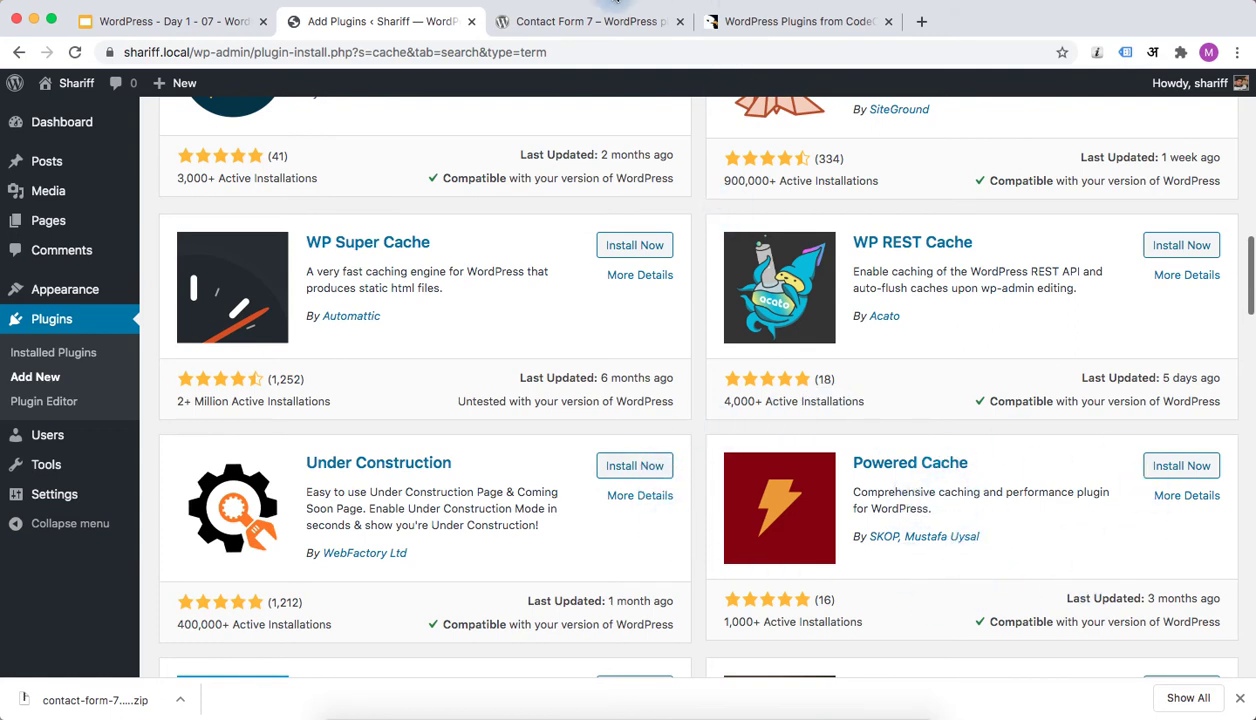
Switch to the Contact Form 7 page on WordPress.org and examine its description, version details, ratings and support information.
{"action": "left_click", "coordinate": [592, 21]}
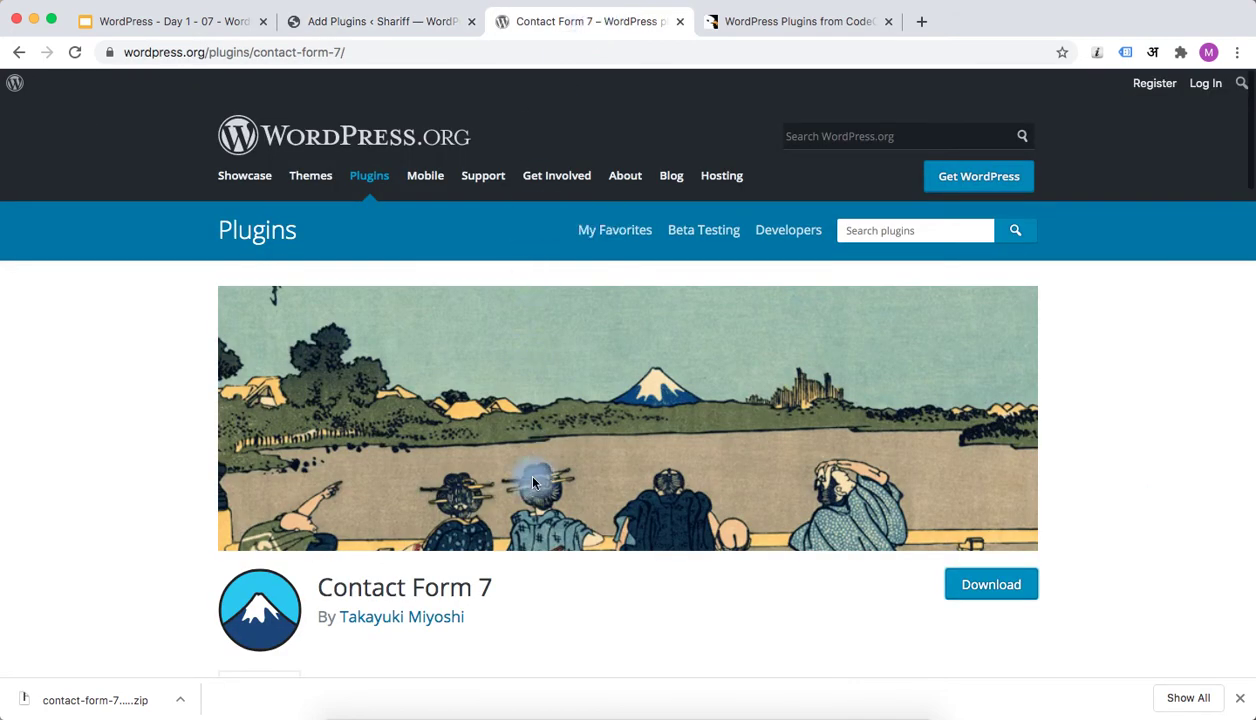
{"action": "scroll", "coordinate": [533, 480], "scroll_direction": "down", "scroll_amount": 5}
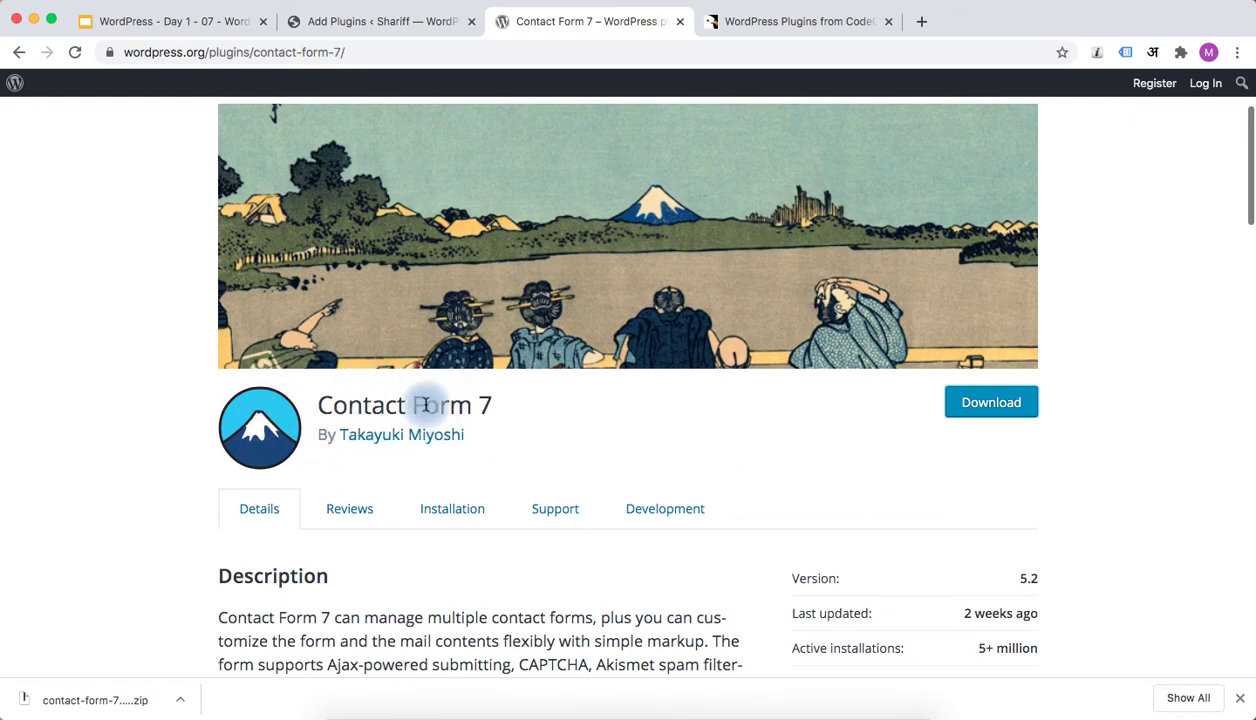
{"action": "scroll", "coordinate": [504, 457], "scroll_direction": "down", "scroll_amount": 5}
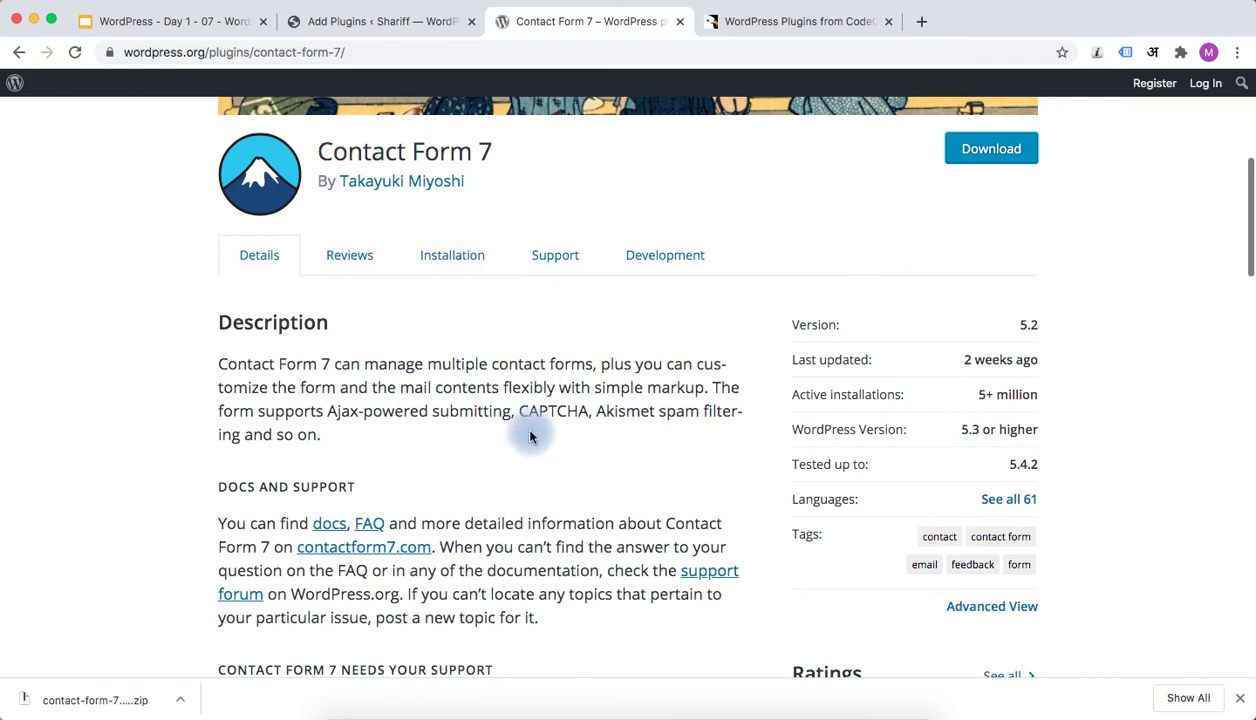
{"action": "scroll", "coordinate": [533, 429], "scroll_direction": "down", "scroll_amount": 5}
{"action": "scroll", "coordinate": [531, 473], "scroll_direction": "down", "scroll_amount": 15}
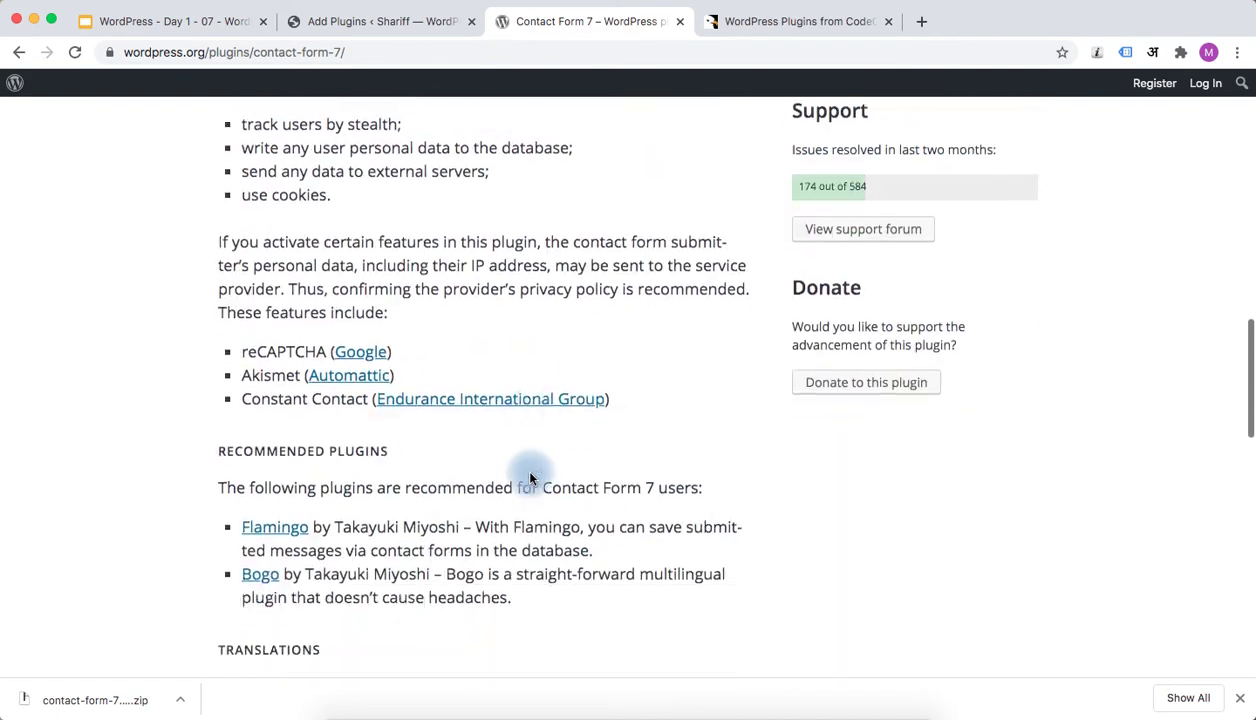
{"action": "scroll", "coordinate": [531, 473], "scroll_direction": "down", "scroll_amount": 10}
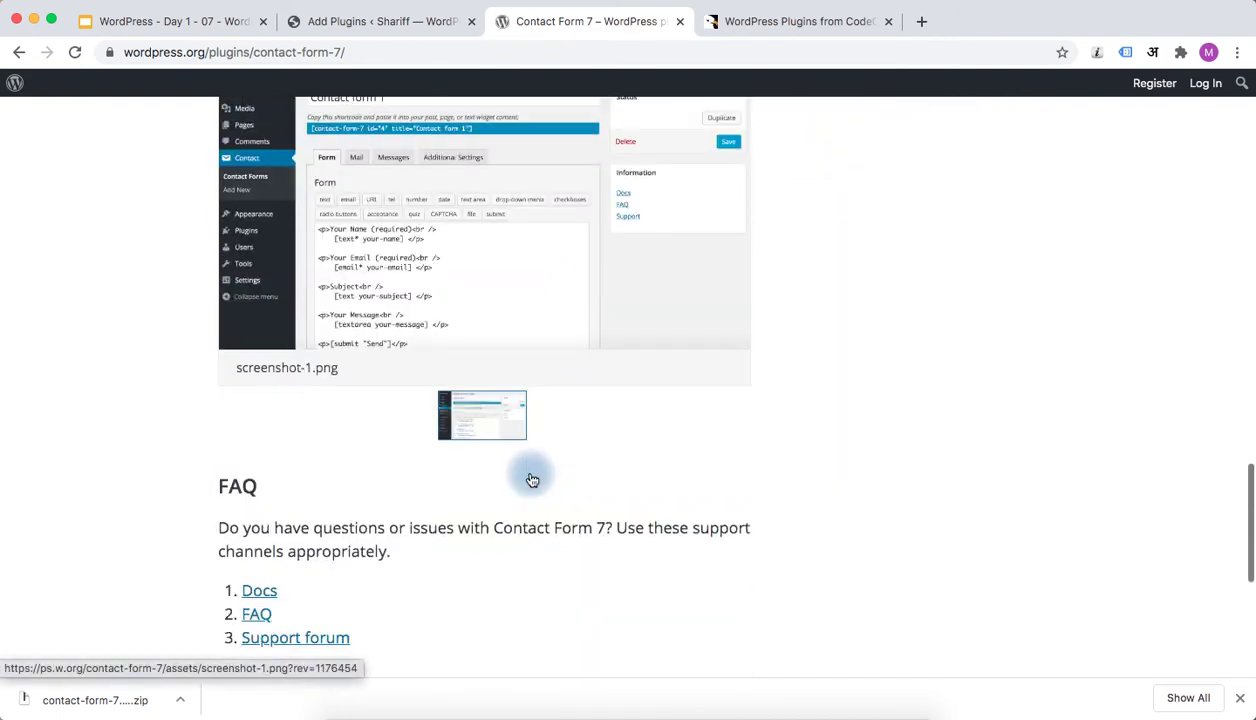
{"action": "scroll", "coordinate": [531, 478], "scroll_direction": "up", "scroll_amount": 15}
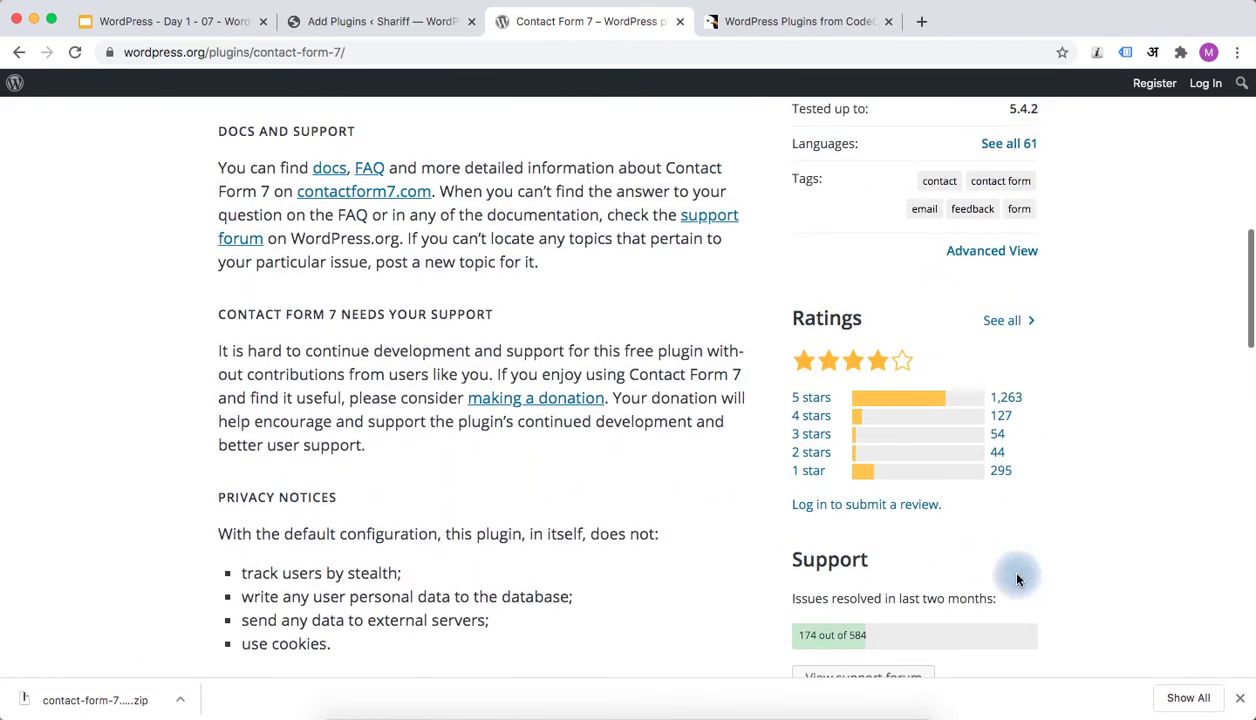
{"action": "scroll", "coordinate": [1008, 528], "scroll_direction": "down", "scroll_amount": 5}
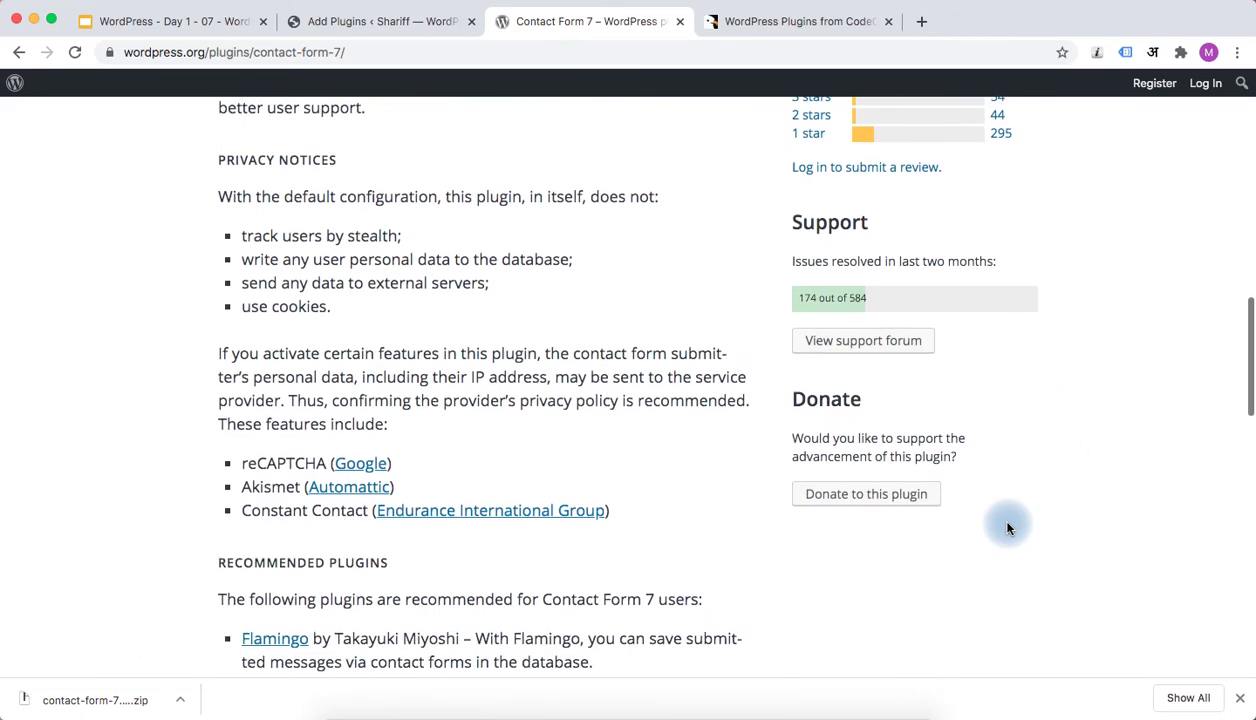
{"action": "scroll", "coordinate": [1008, 528], "scroll_direction": "up", "scroll_amount": 6}
{"action": "scroll", "coordinate": [1008, 528], "scroll_direction": "up", "scroll_amount": 2}
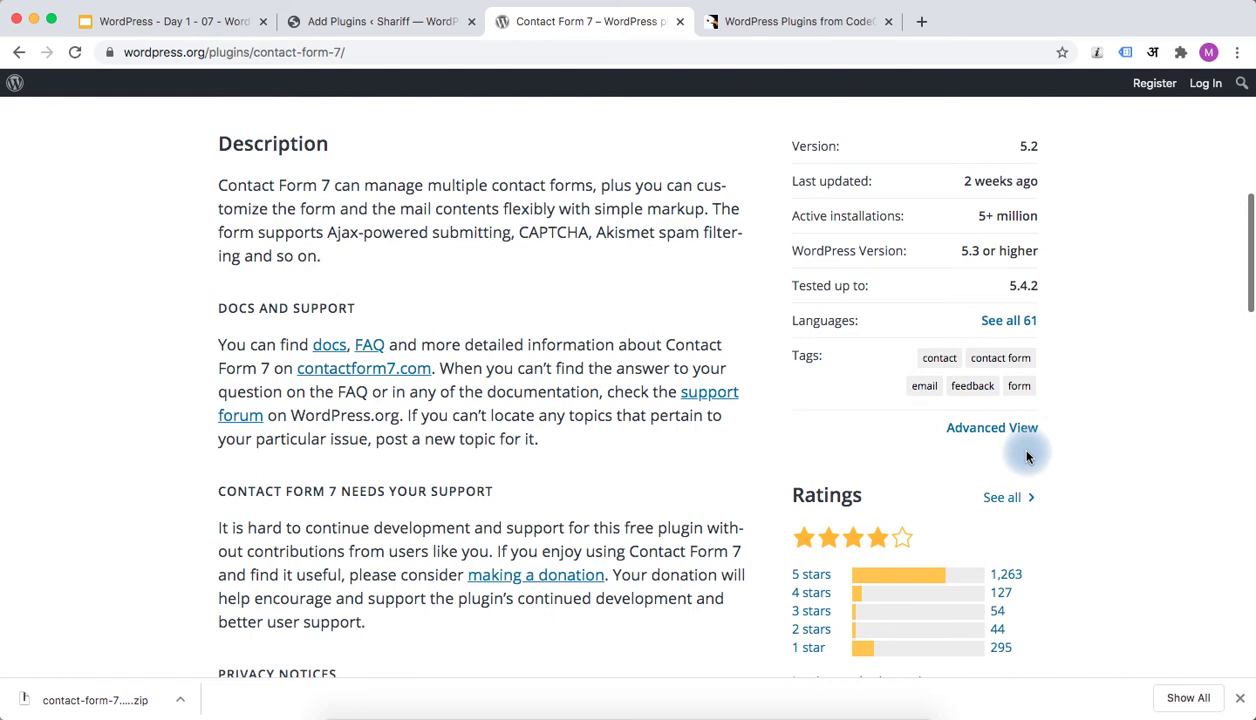
{"action": "scroll", "coordinate": [1027, 456], "scroll_direction": "down", "scroll_amount": 7}
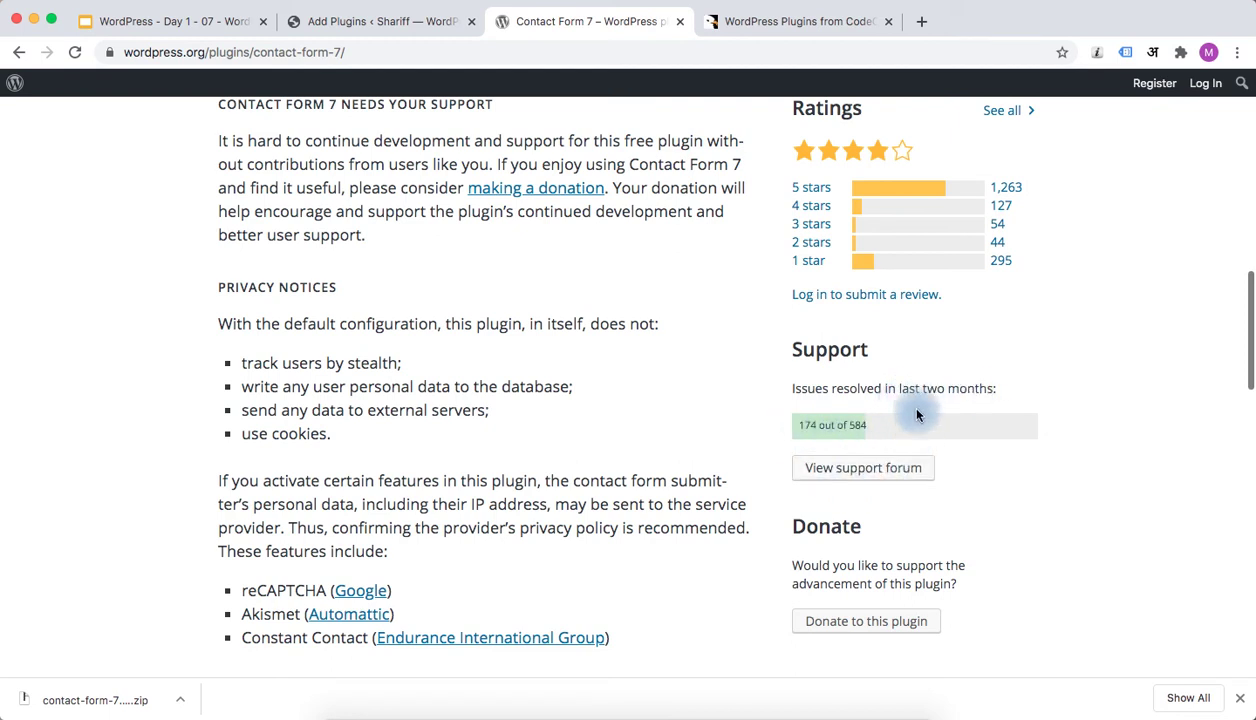
Open the Contact Form 7 support forum and examine its topics, finishing back on the Google Slides "Best Practices" slide.
{"action": "left_click", "coordinate": [860, 478]}
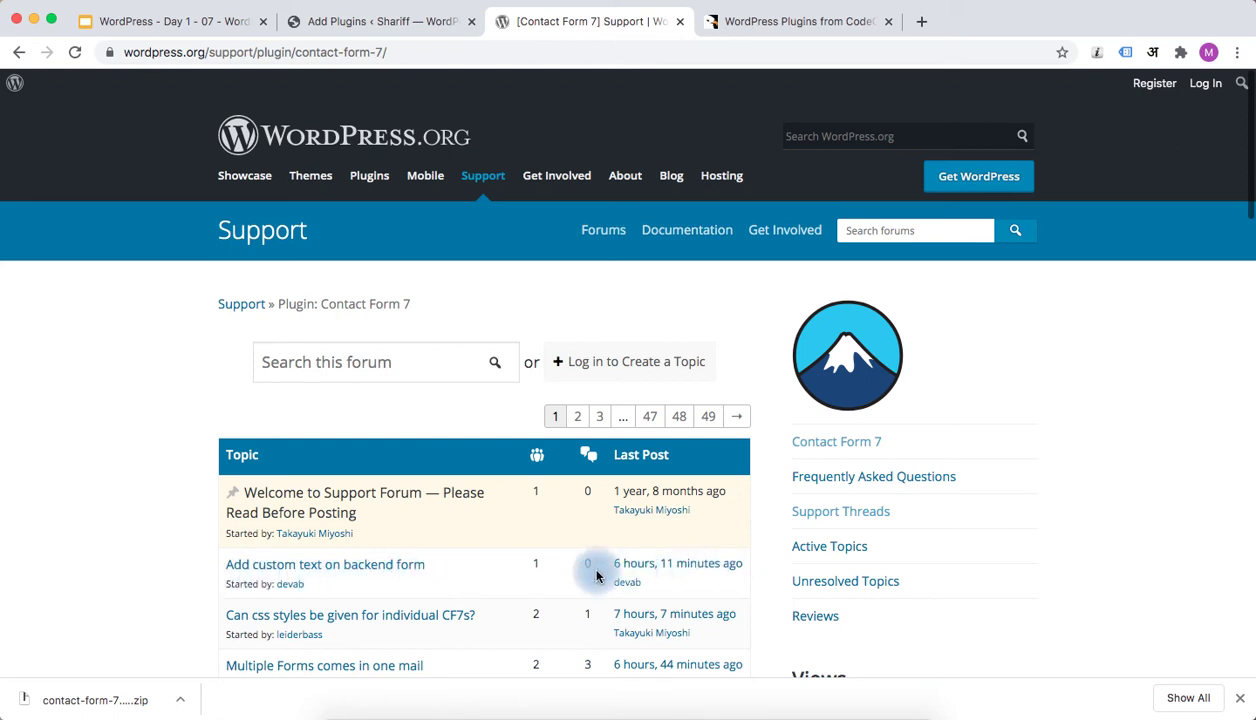
{"action": "scroll", "coordinate": [566, 607], "scroll_direction": "down", "scroll_amount": 2}
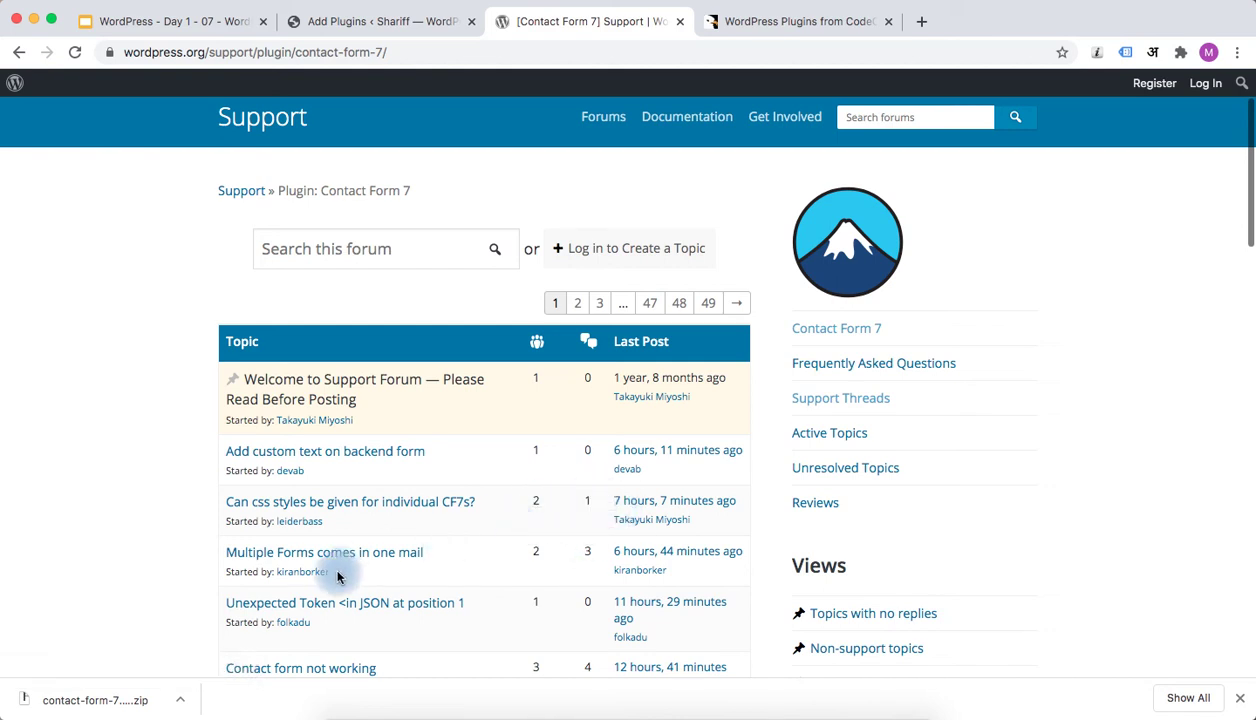
{"action": "scroll", "coordinate": [415, 590], "scroll_direction": "down", "scroll_amount": 3}
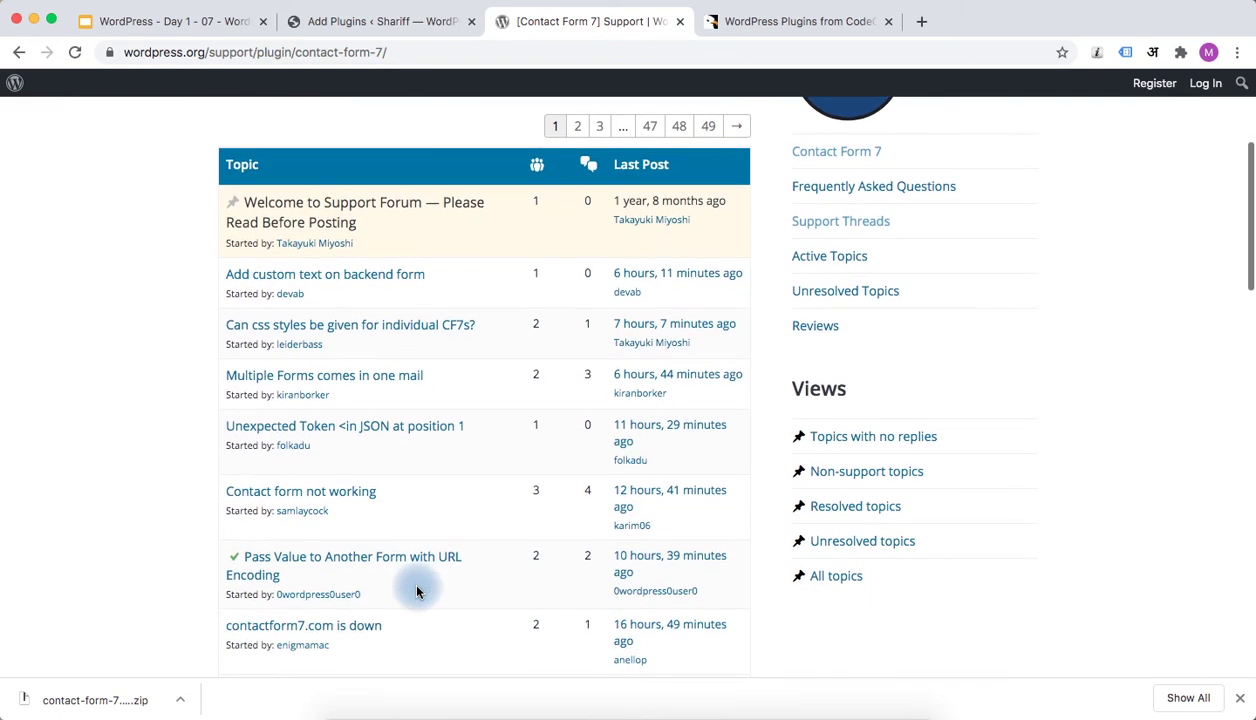
{"action": "scroll", "coordinate": [417, 591], "scroll_direction": "down", "scroll_amount": 2}
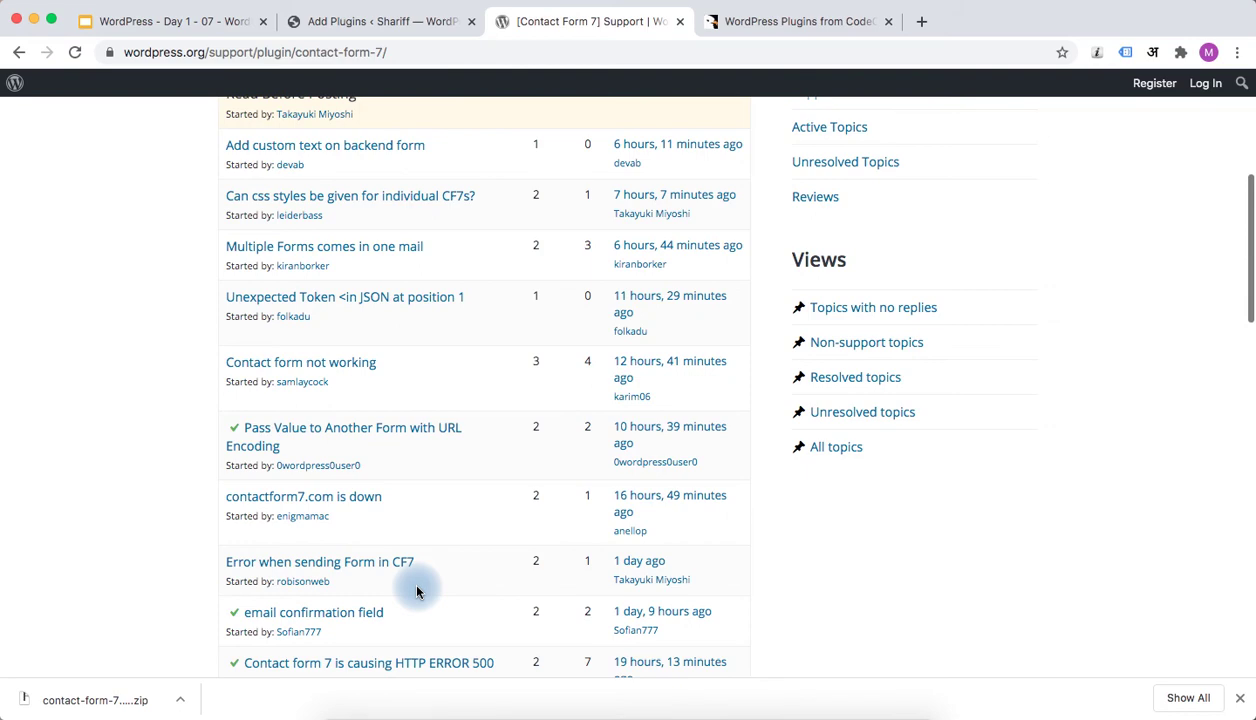
{"action": "scroll", "coordinate": [417, 591], "scroll_direction": "down", "scroll_amount": 7}
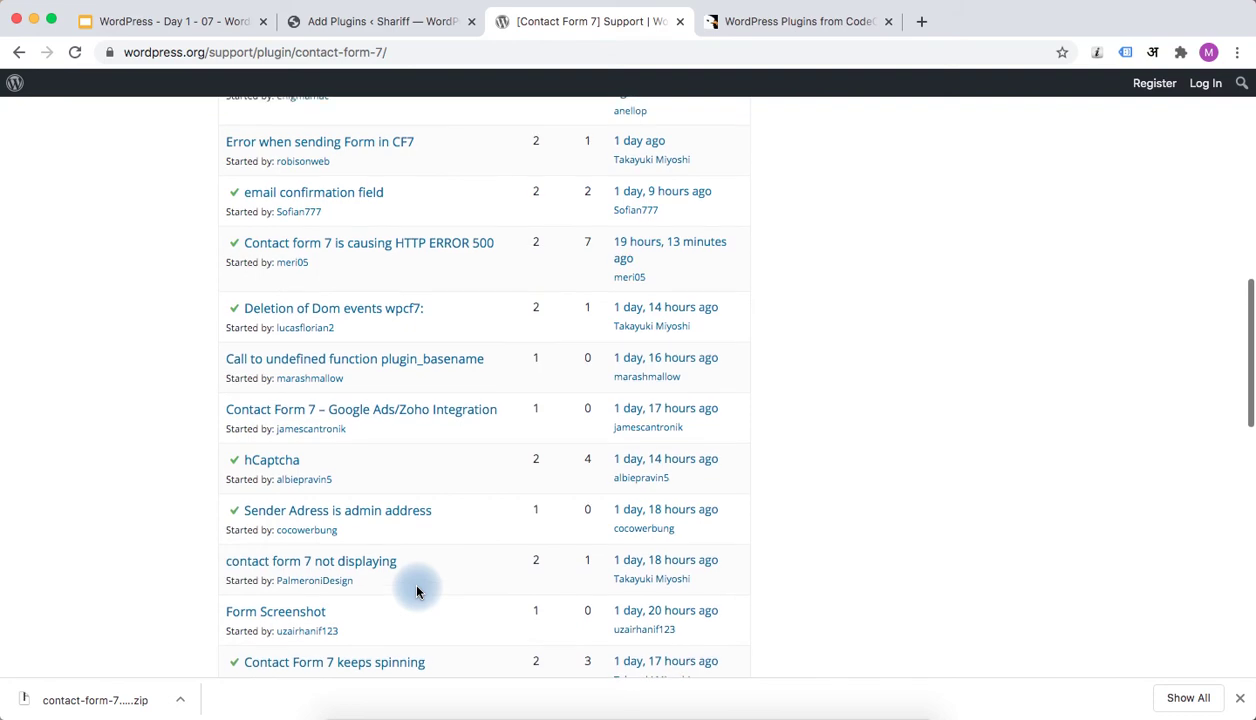
{"action": "scroll", "coordinate": [417, 591], "scroll_direction": "up", "scroll_amount": 6}
{"action": "scroll", "coordinate": [417, 591], "scroll_direction": "up", "scroll_amount": 4}
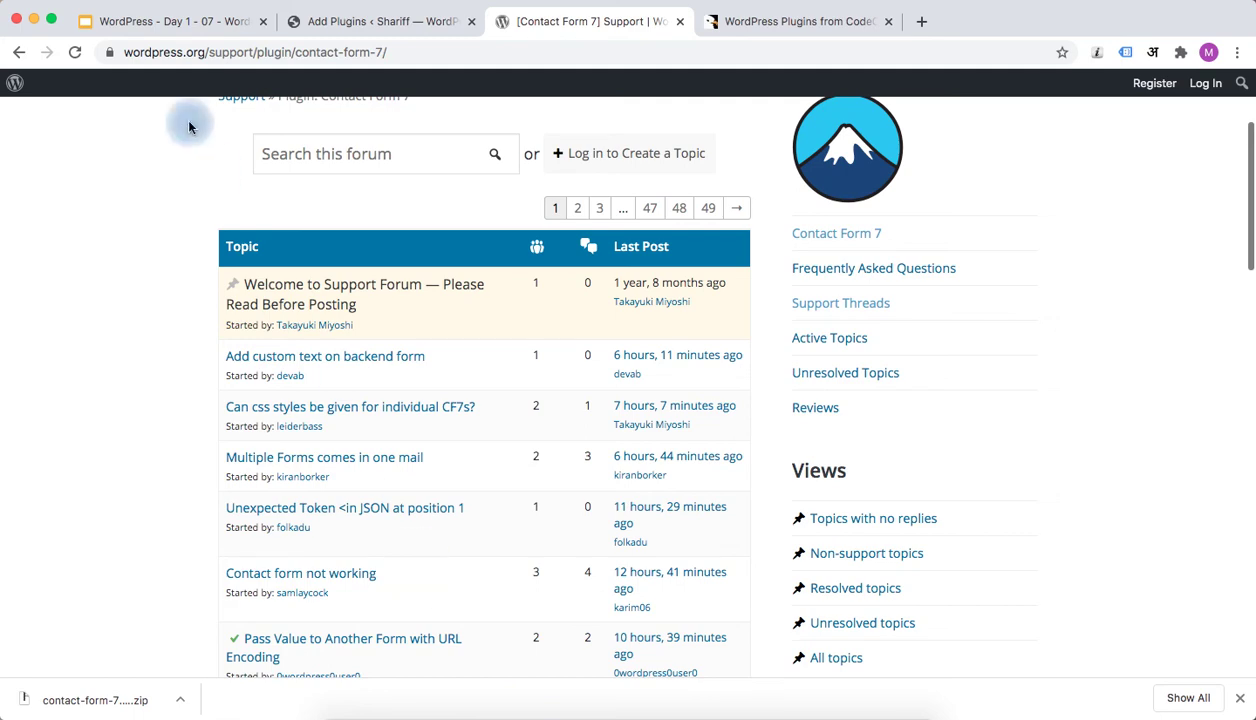
{"action": "left_click", "coordinate": [160, 20]}
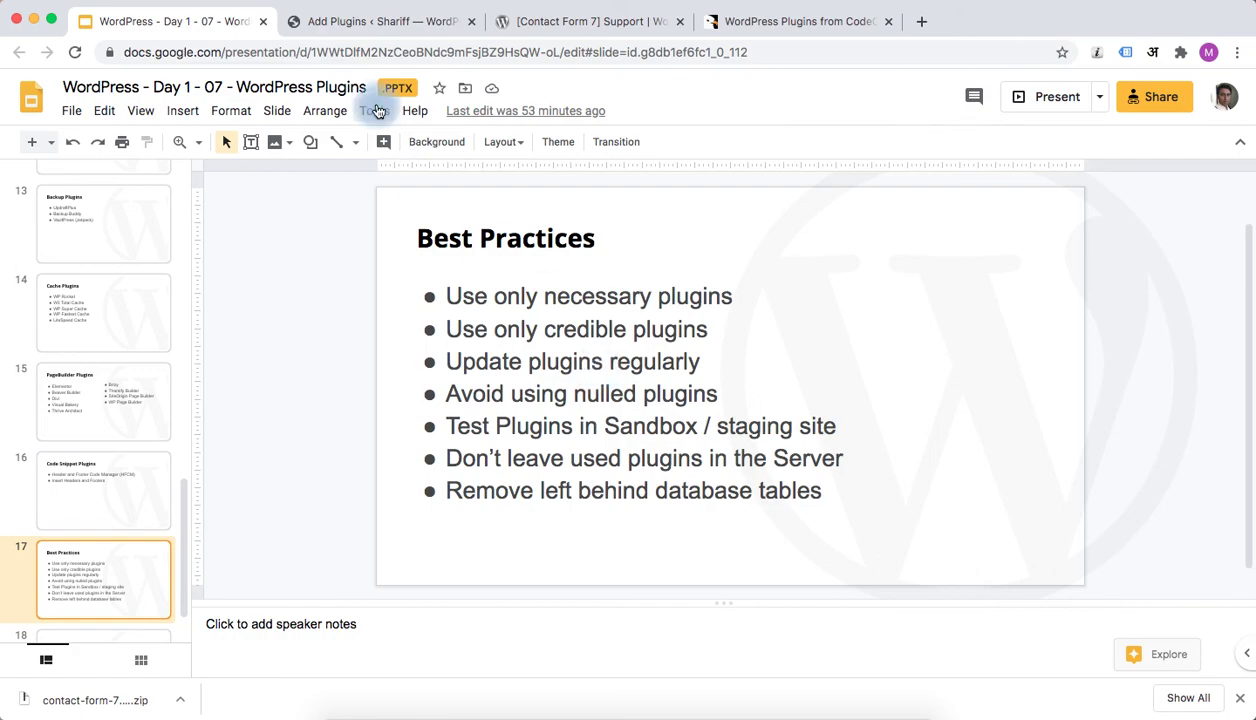
Switch to the WordPress admin, view the installed plugins list, and open the WordPress Updates page.
{"action": "left_click", "coordinate": [350, 22]}
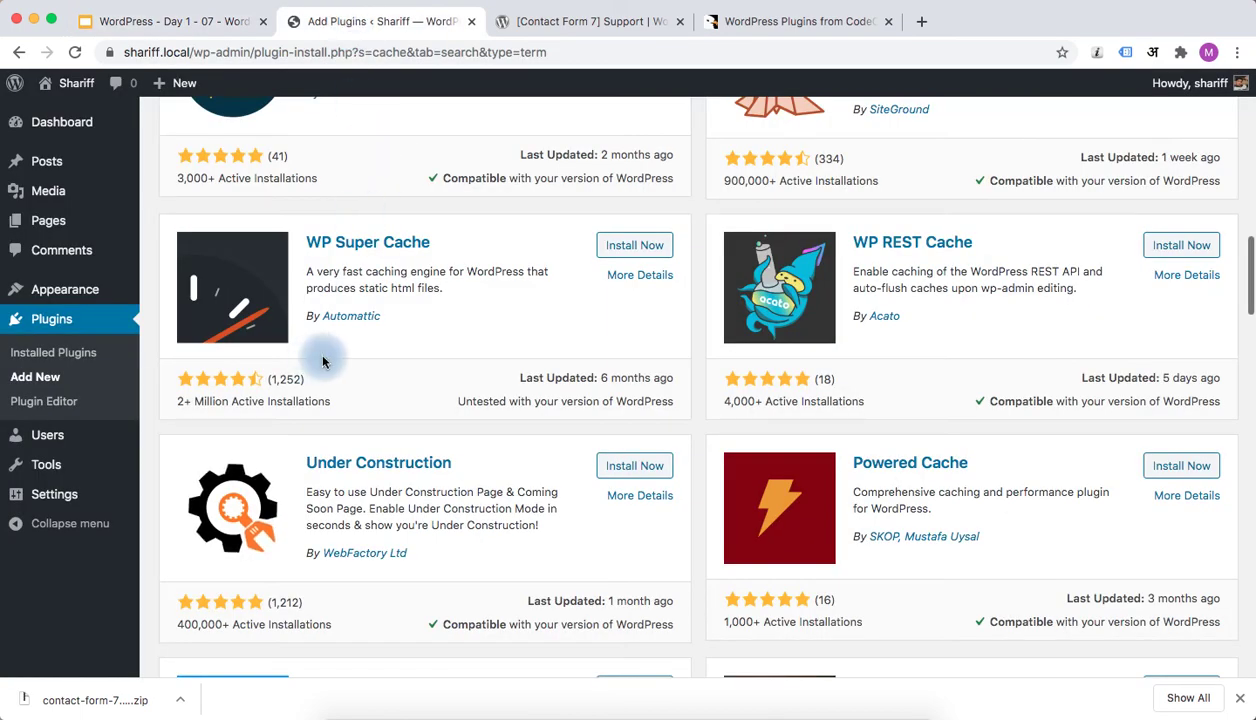
{"action": "scroll", "coordinate": [400, 260], "scroll_direction": "up", "scroll_amount": 6}
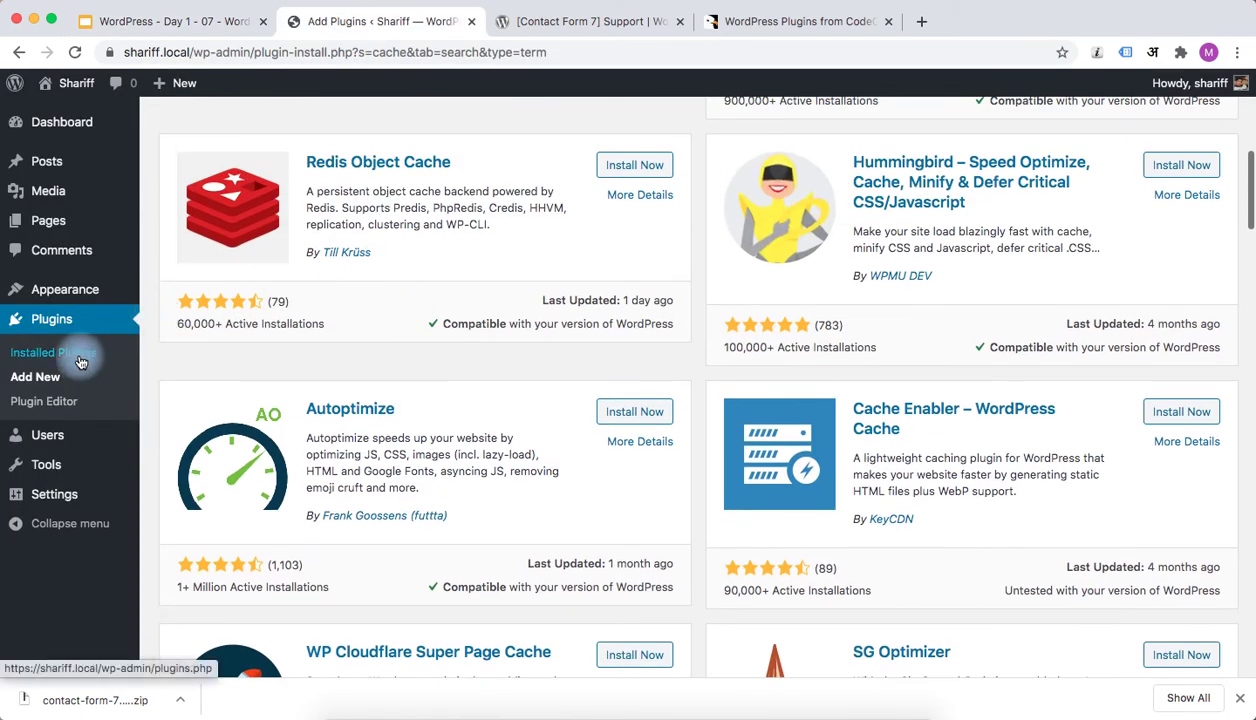
{"action": "left_click", "coordinate": [80, 364]}
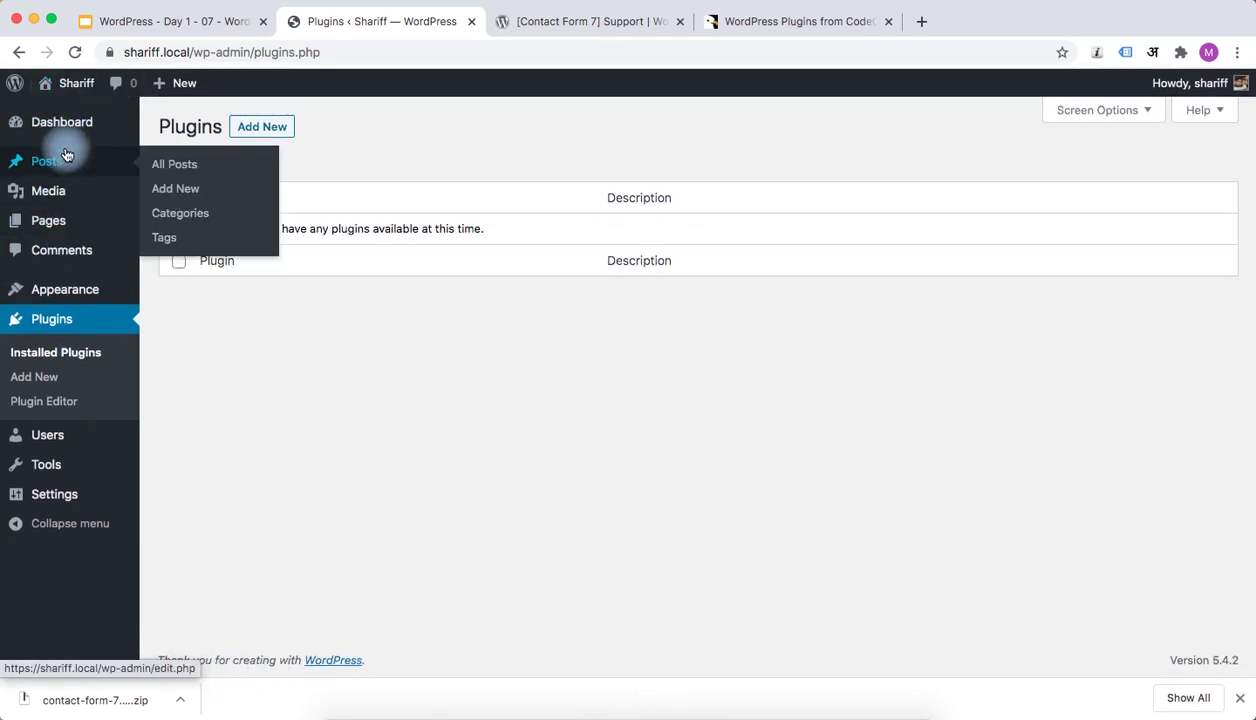
{"action": "mouse_move", "coordinate": [67, 123]}
{"action": "left_click", "coordinate": [166, 152]}
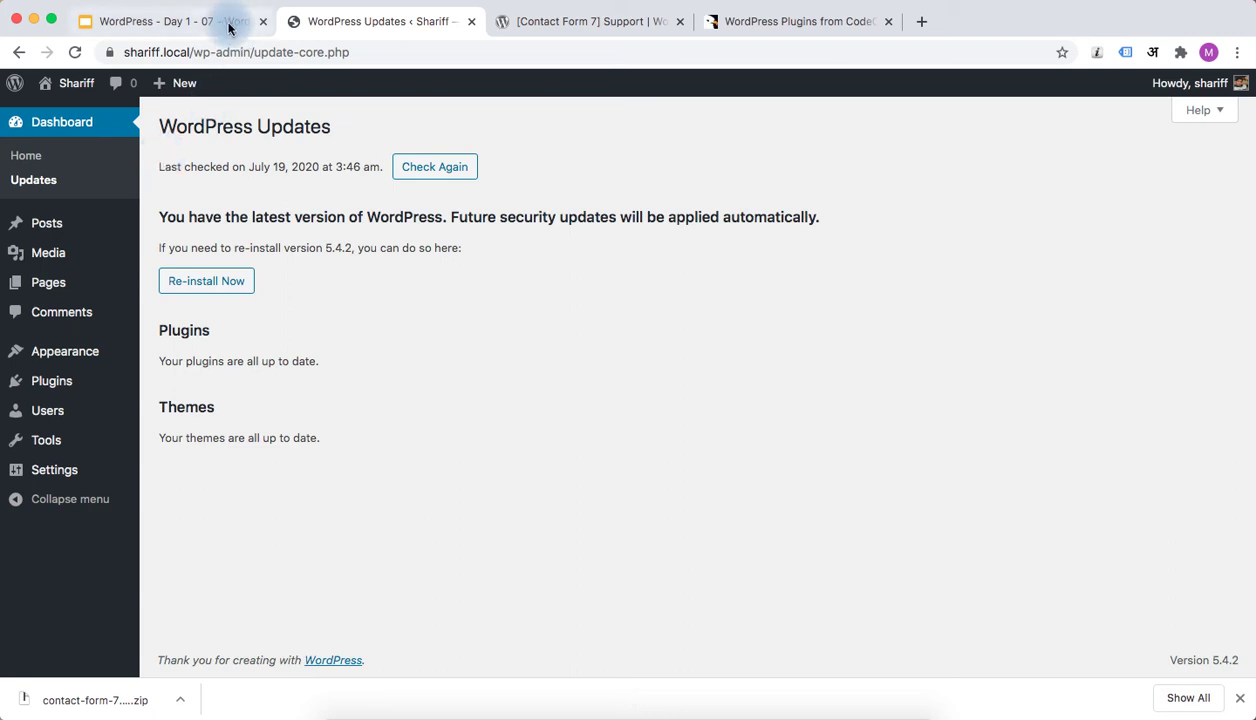
View the "Best Practices" slide in Google Slides, and search Google for "wp rocket nulled" in a new browser tab.
{"action": "left_click", "coordinate": [185, 24]}
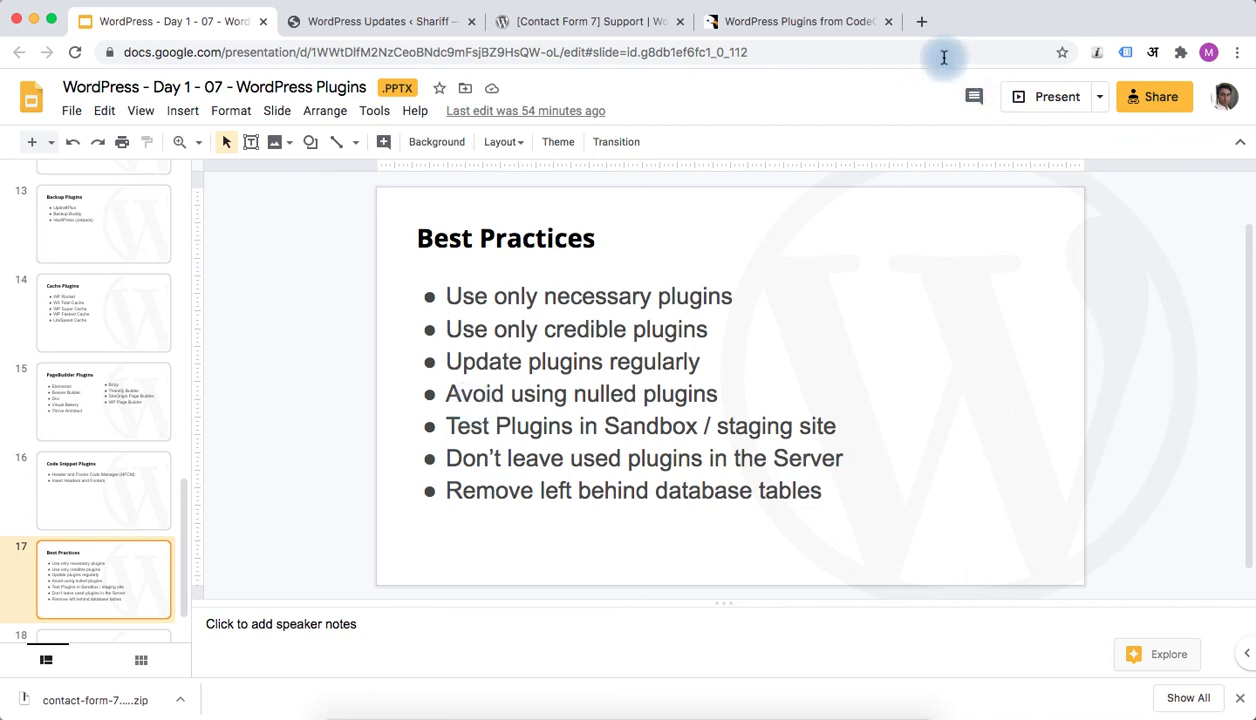
{"action": "left_click", "coordinate": [921, 22]}
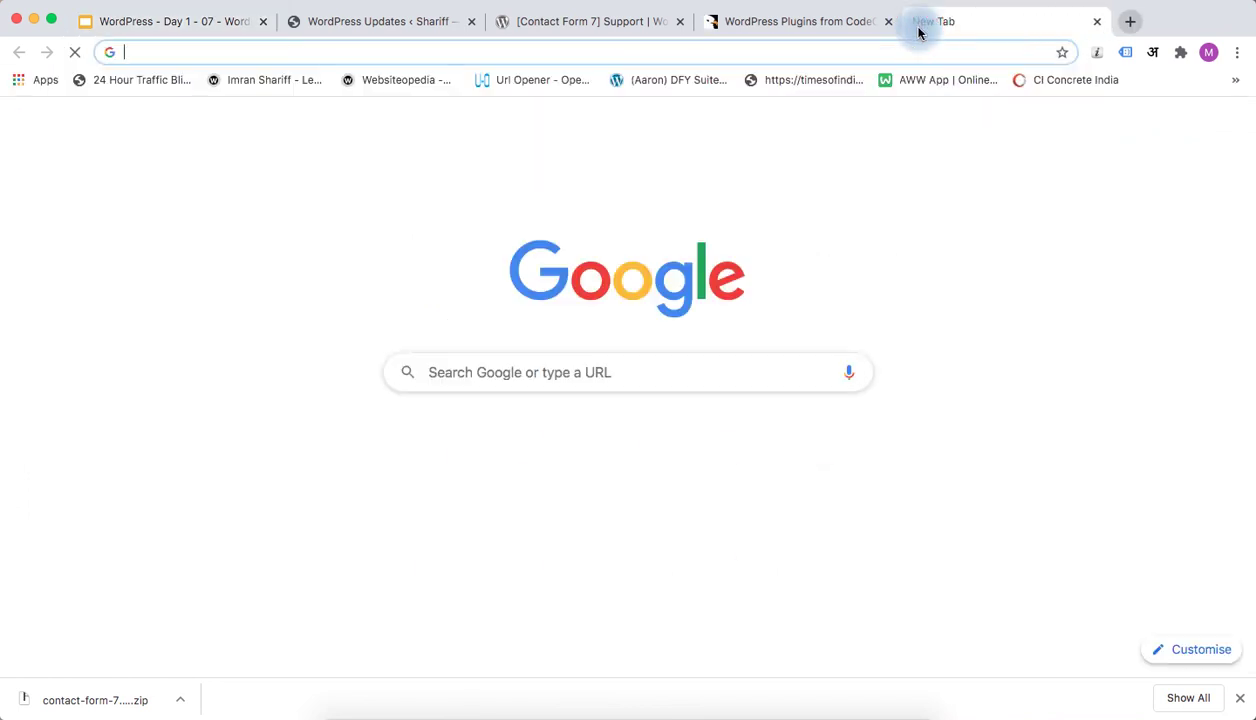
{"action": "type", "text": "wp"}
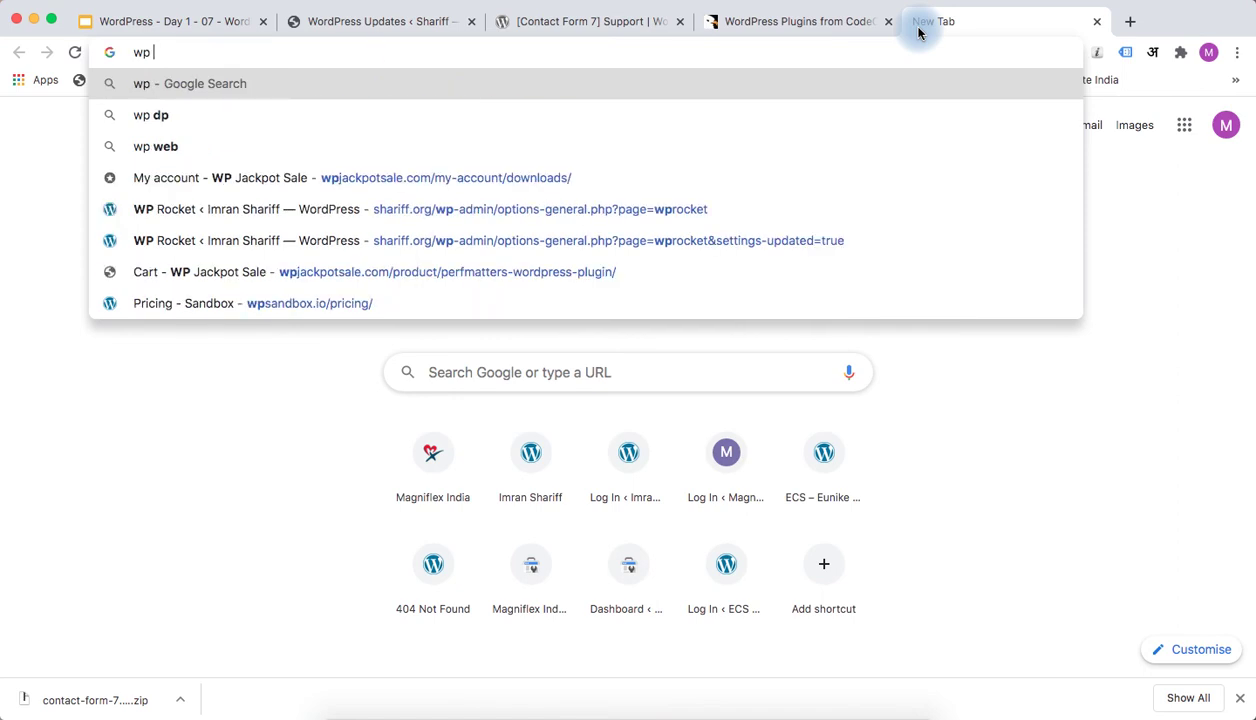
{"action": "type", "text": " rocke"}
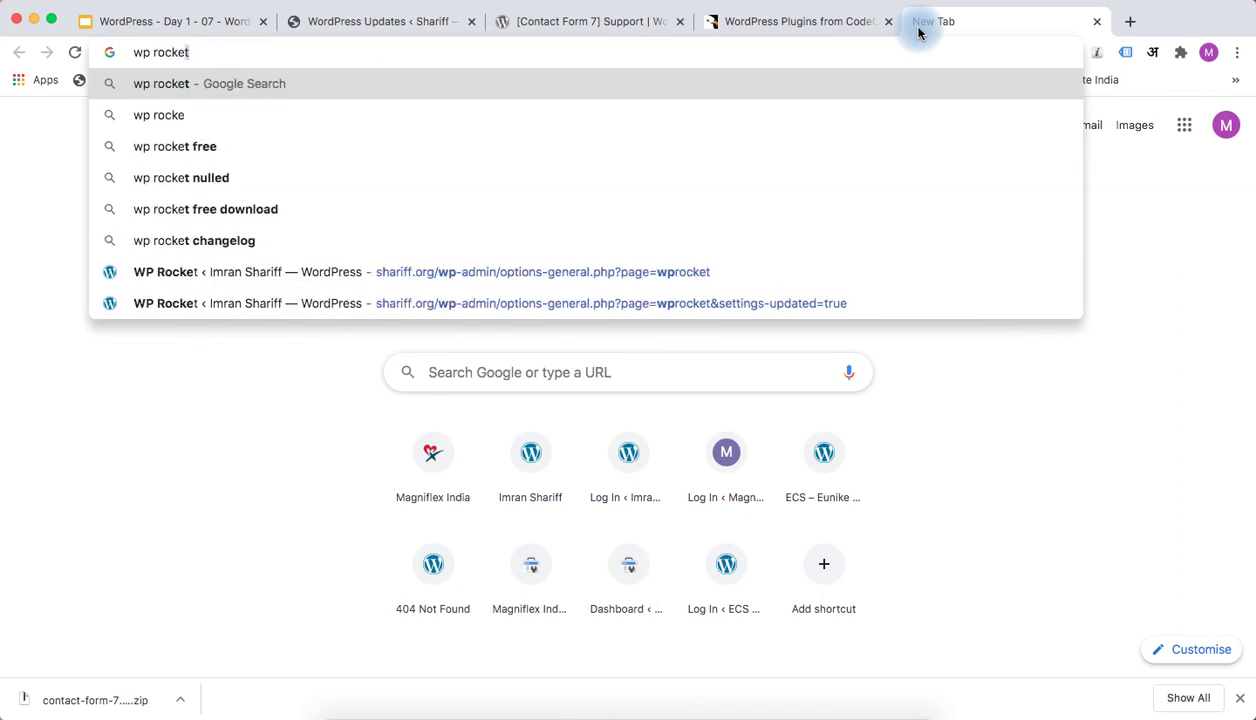
{"action": "type", "text": "t"}
{"action": "key", "text": "Down"}
{"action": "key", "text": "Down"}
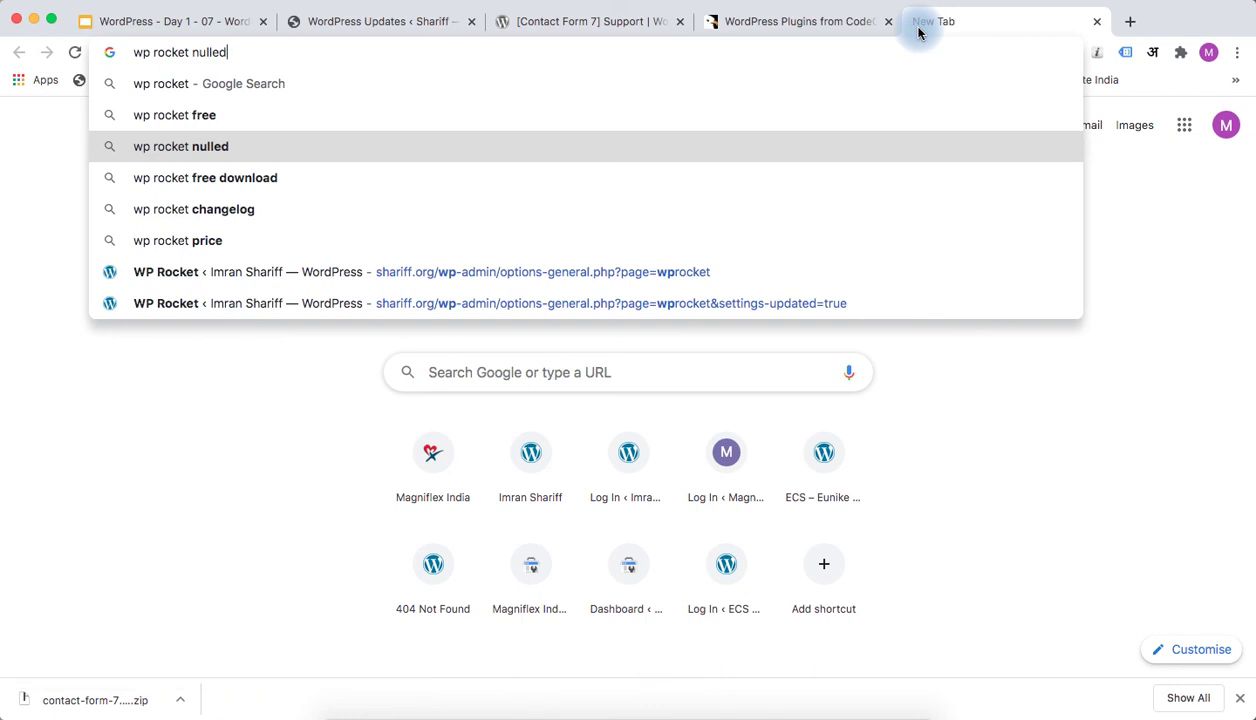
{"action": "key", "text": "Return"}
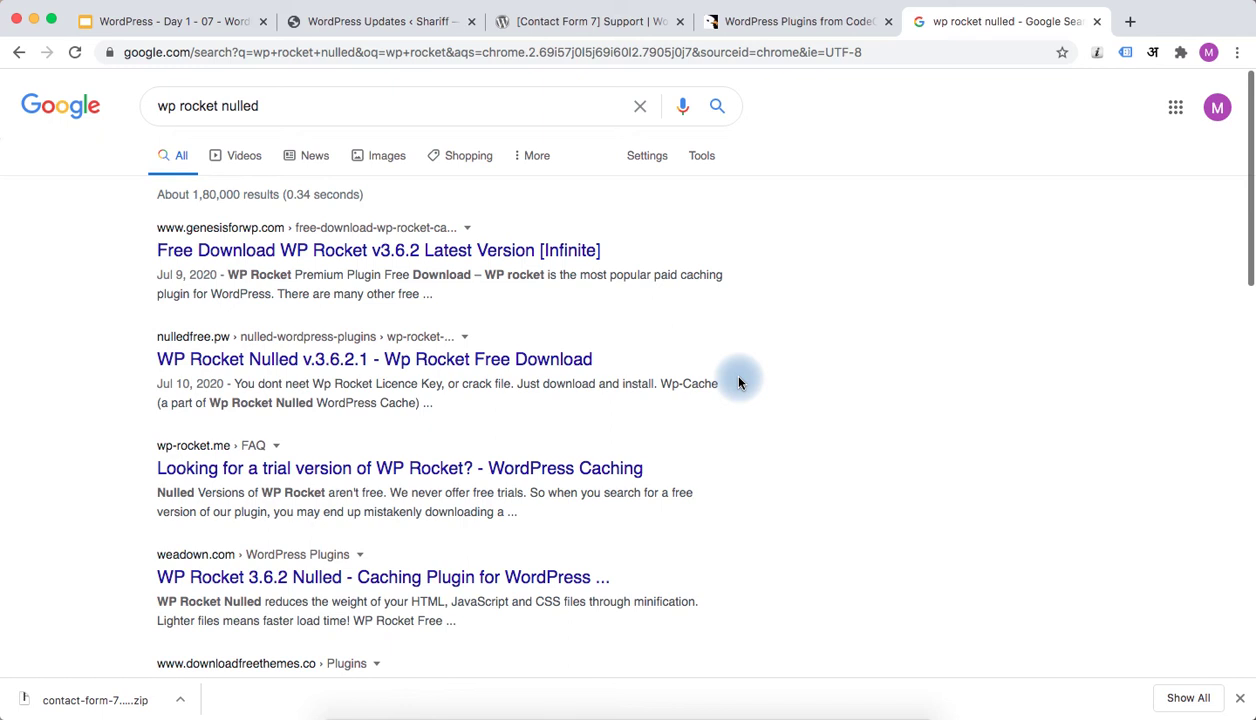
Search Google for "wp rocket" in another new browser tab and open the official wp-rocket.me website.
{"action": "left_click", "coordinate": [1129, 22]}
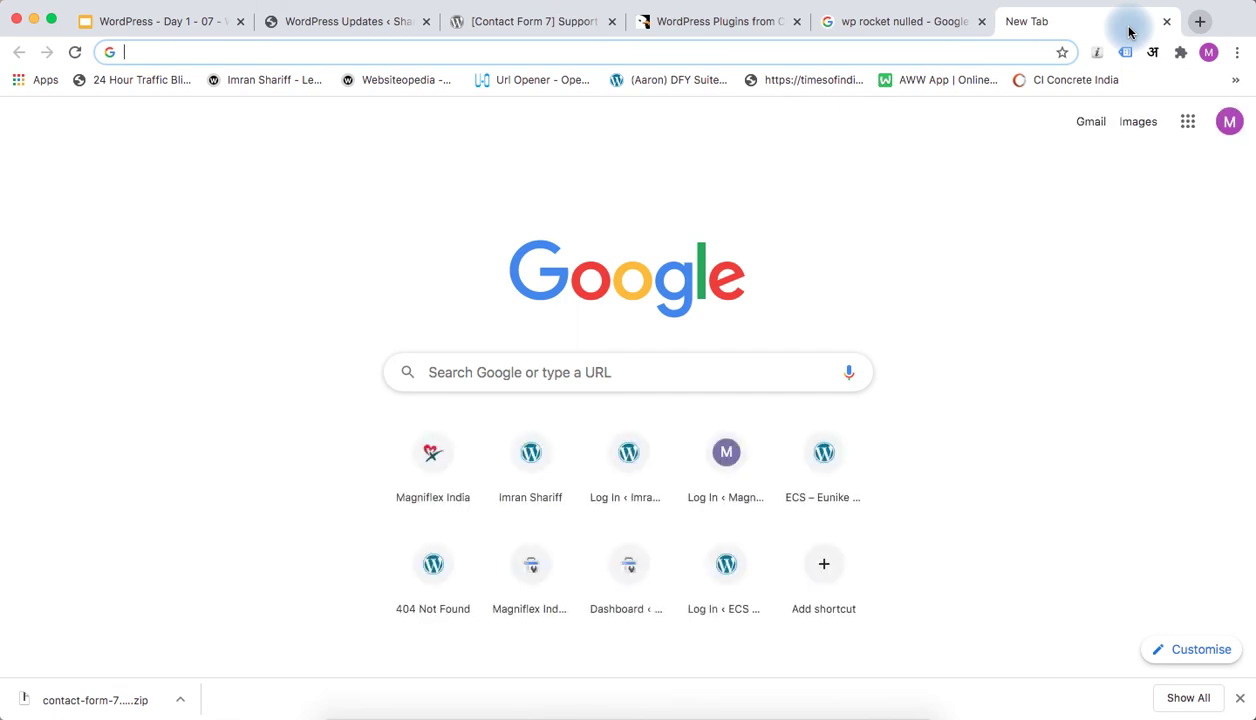
{"action": "type", "text": "wp ro"}
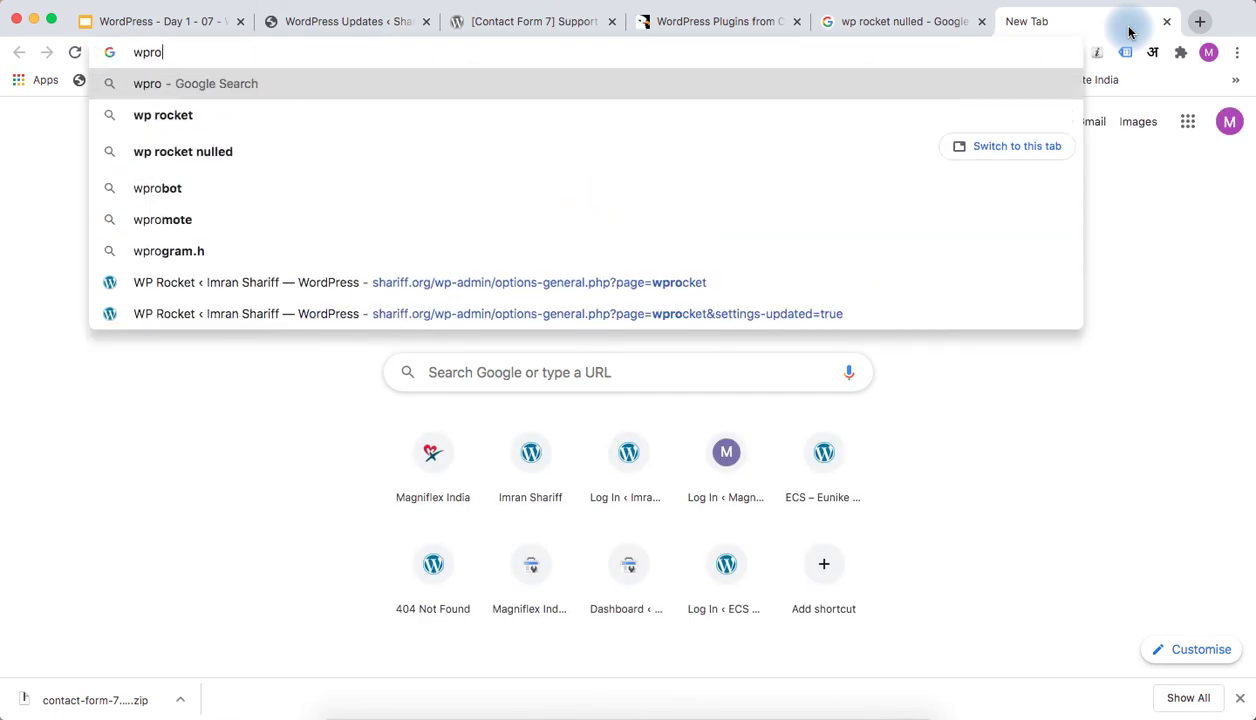
{"action": "type", "text": "c"}
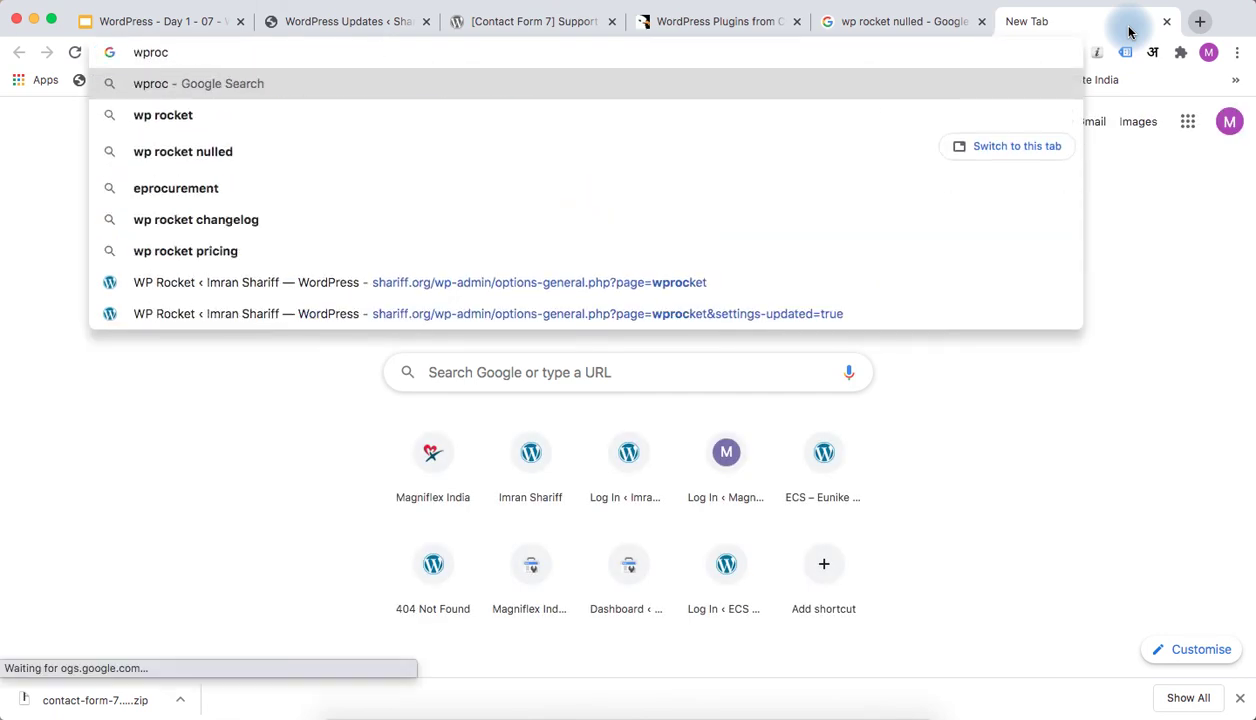
{"action": "key", "text": "Down"}
{"action": "key", "text": "Return"}
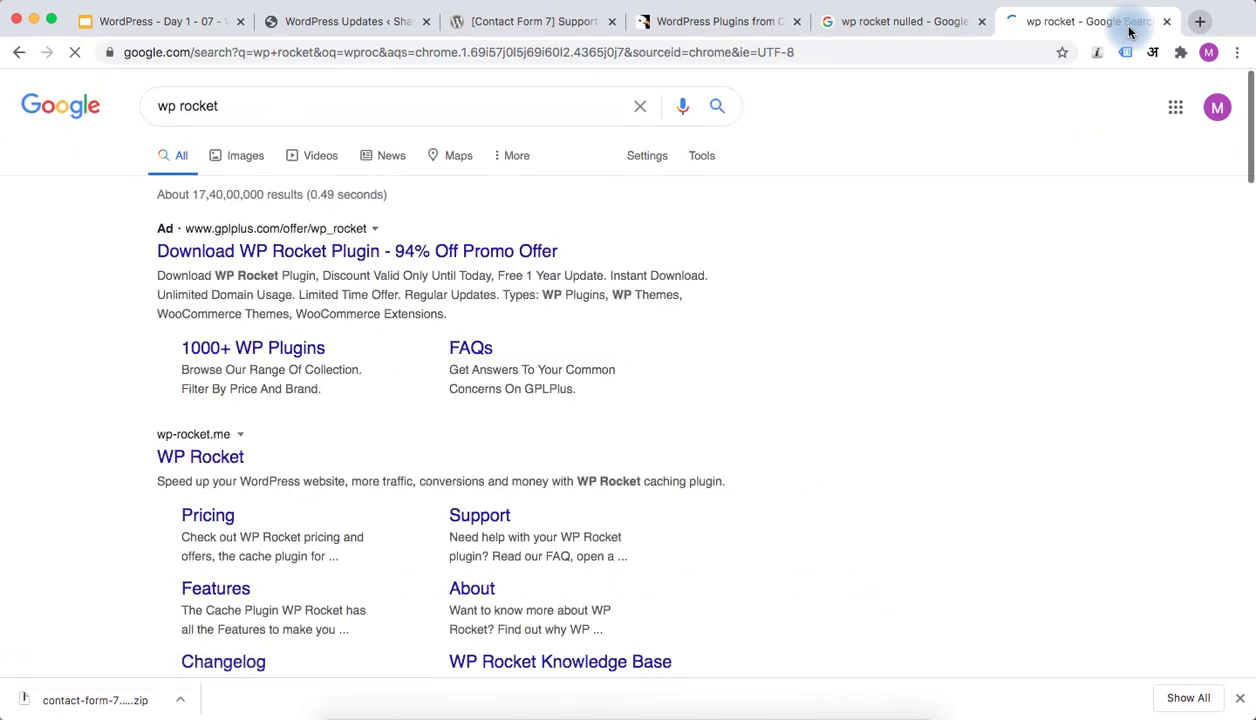
{"action": "left_click", "coordinate": [188, 457]}
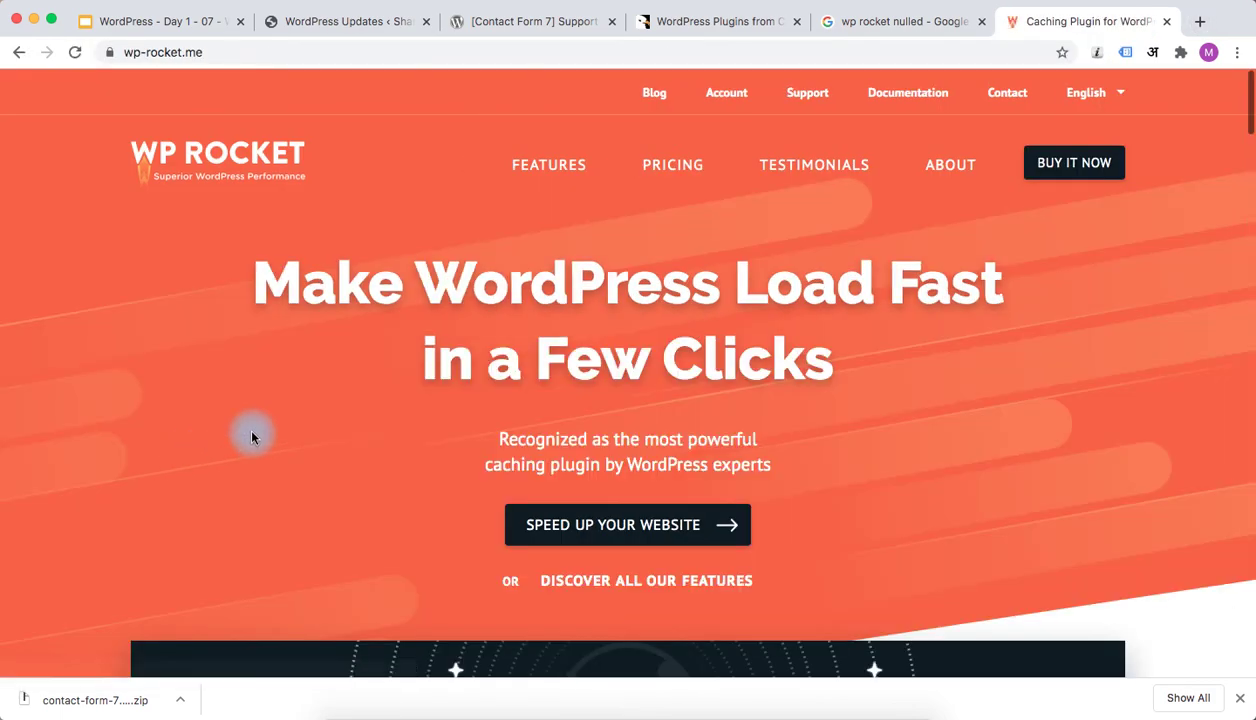
Open the WP Rocket pricing page, examine its licence plans and included features, and return to the Google Slides "Best Practices" slide.
{"action": "left_click", "coordinate": [652, 167]}
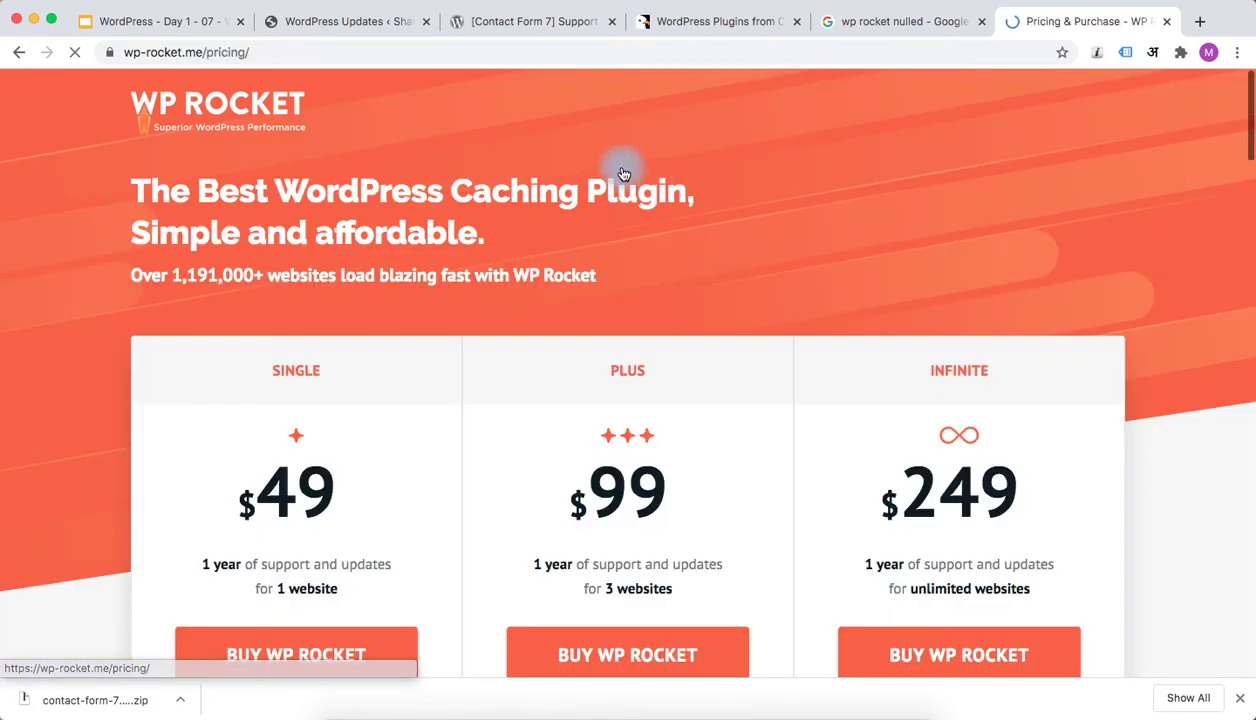
{"action": "scroll", "coordinate": [322, 480], "scroll_direction": "down", "scroll_amount": 4}
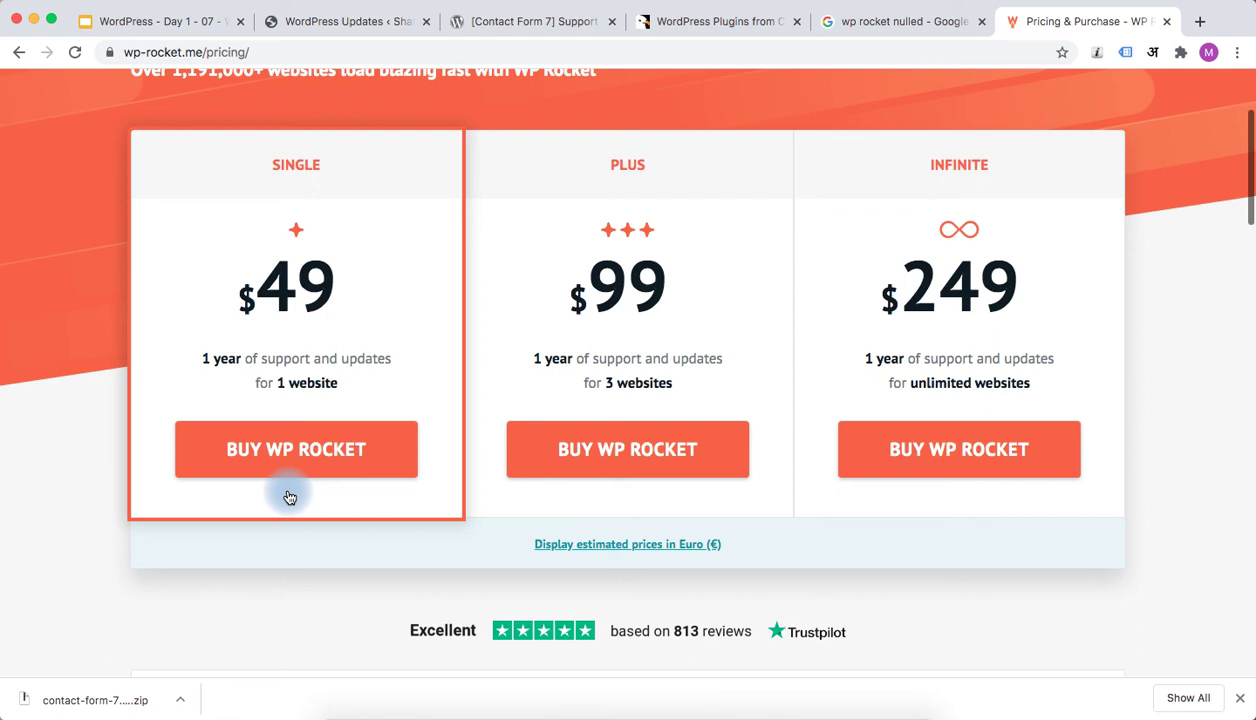
{"action": "scroll", "coordinate": [289, 497], "scroll_direction": "down", "scroll_amount": 4}
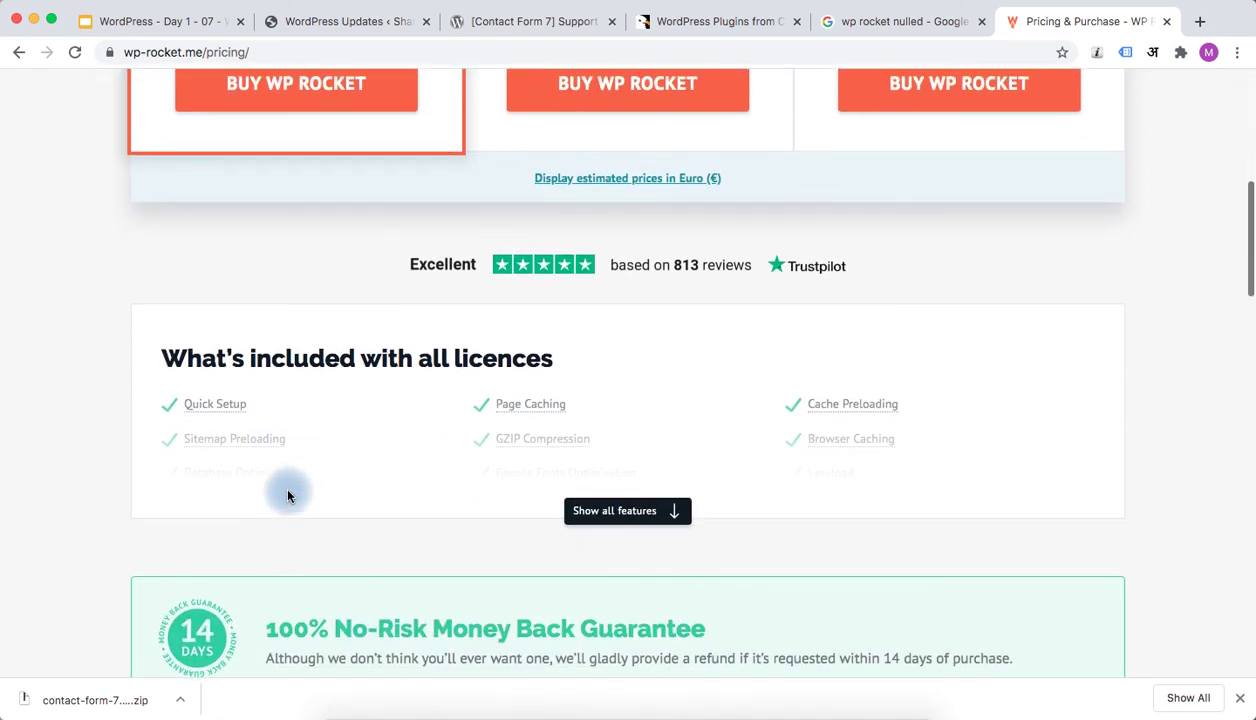
{"action": "scroll", "coordinate": [288, 496], "scroll_direction": "up", "scroll_amount": 6}
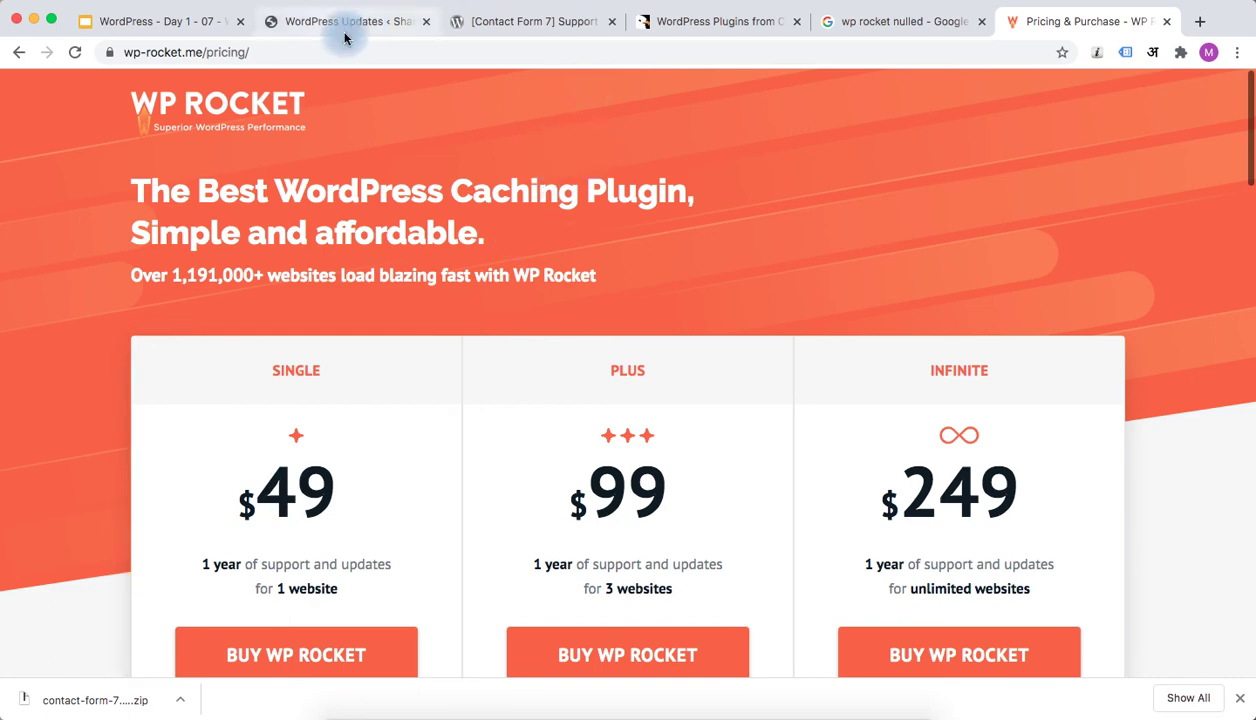
{"action": "left_click", "coordinate": [137, 30]}
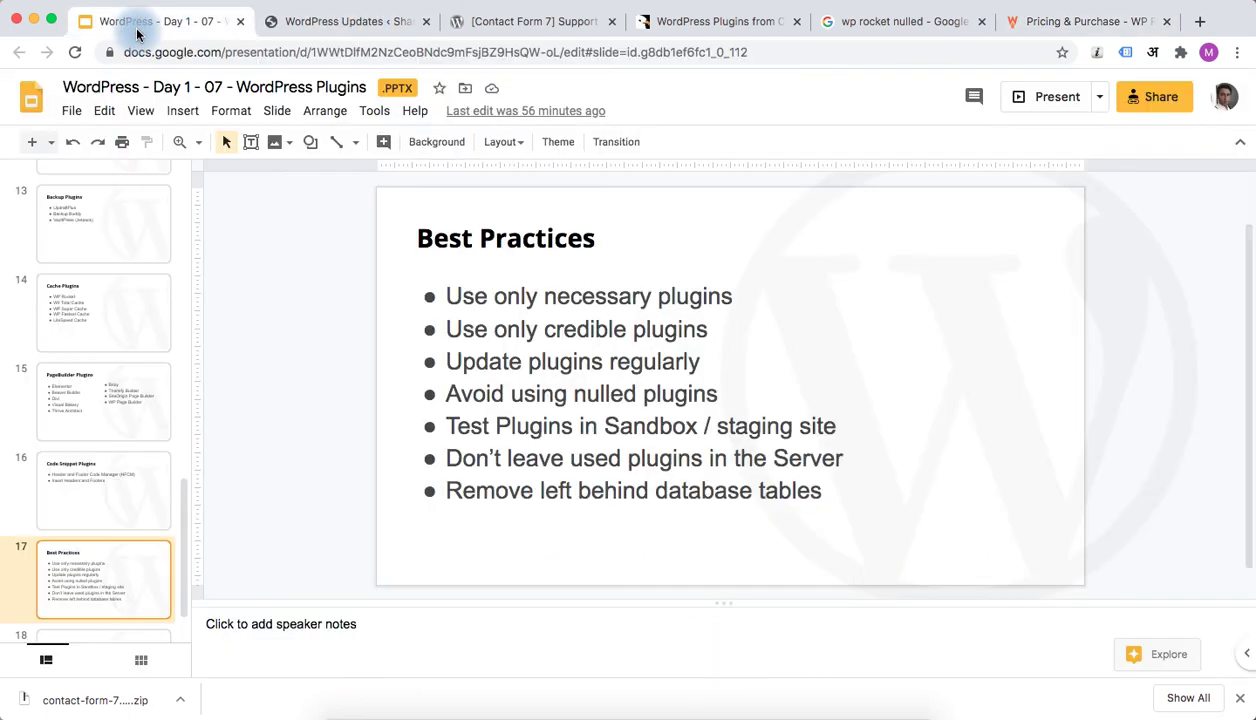